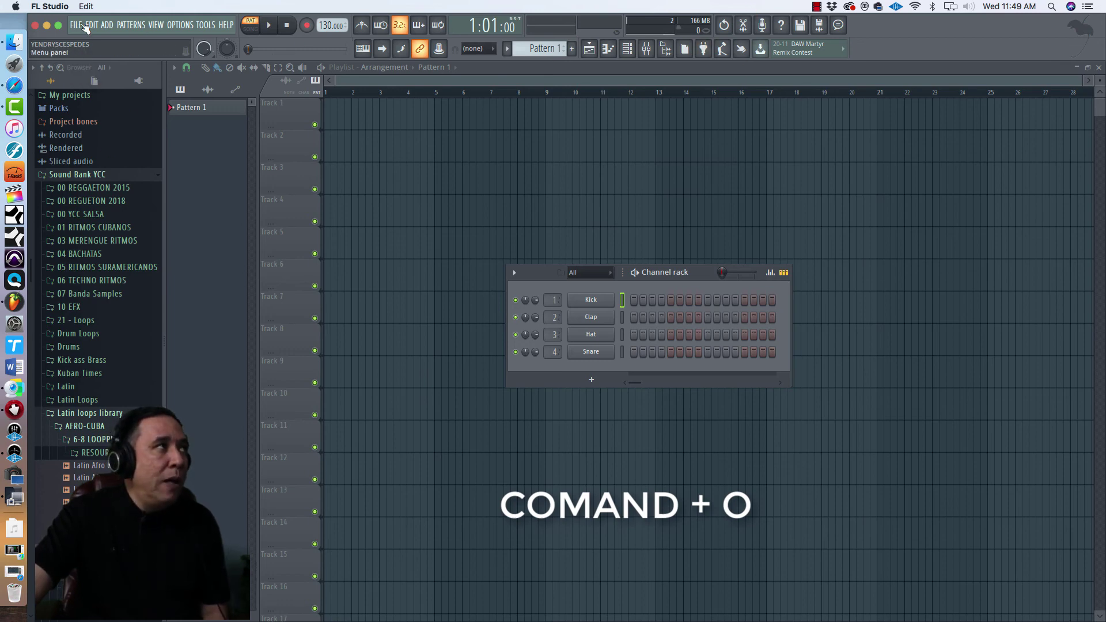
# Open the project archive FL SHORCUTS TUTORIAL.zip
pyautogui.press('super+o')
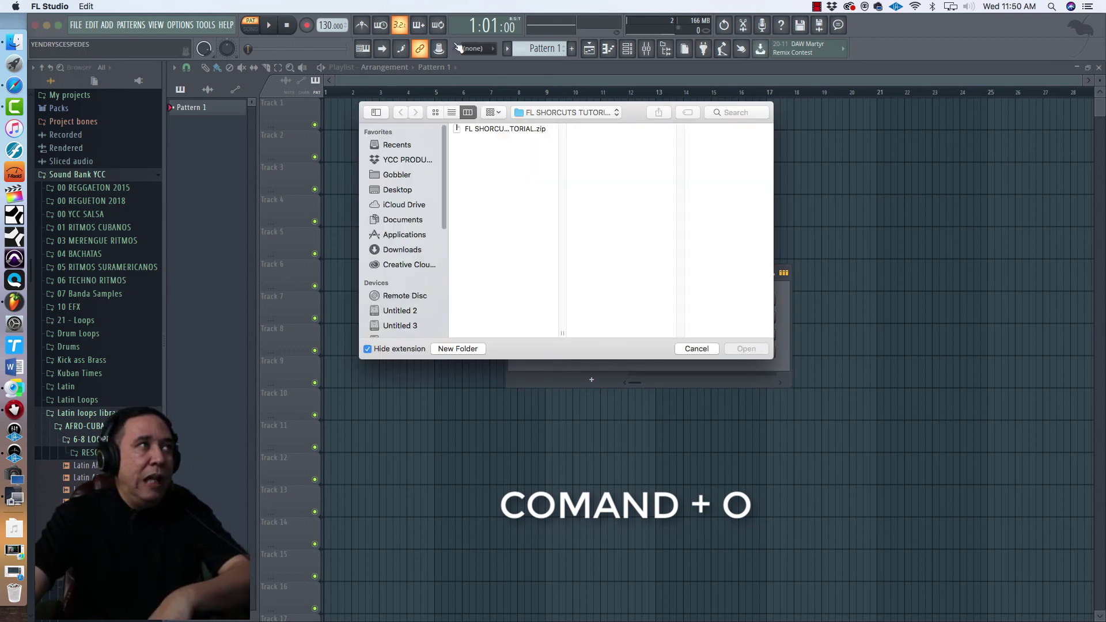
pyautogui.click(503, 129)
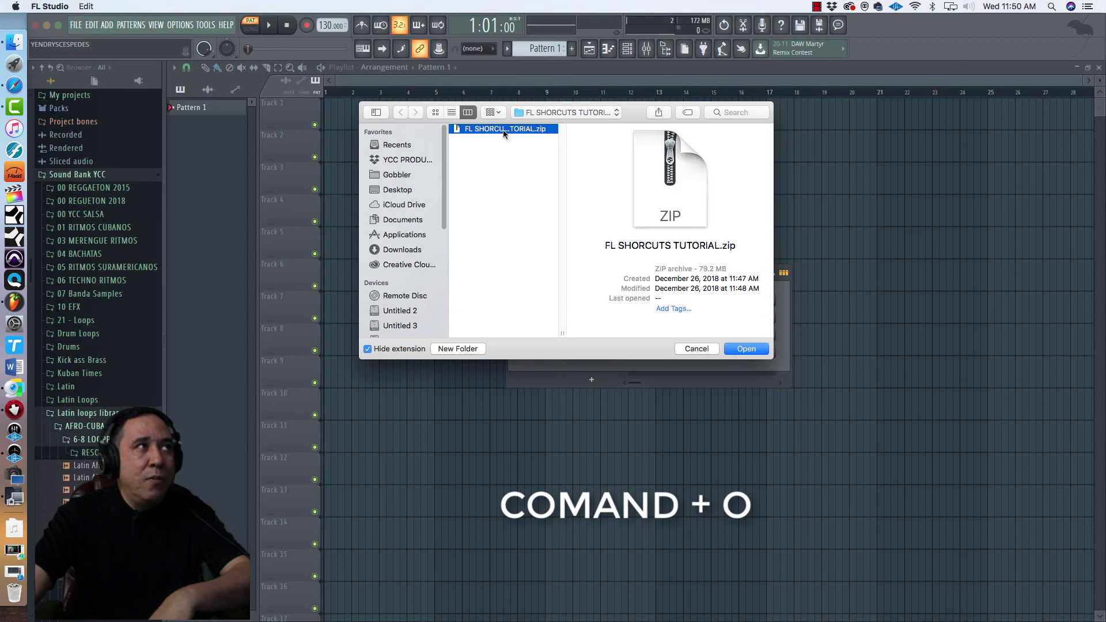
pyautogui.doubleClick(500, 129)
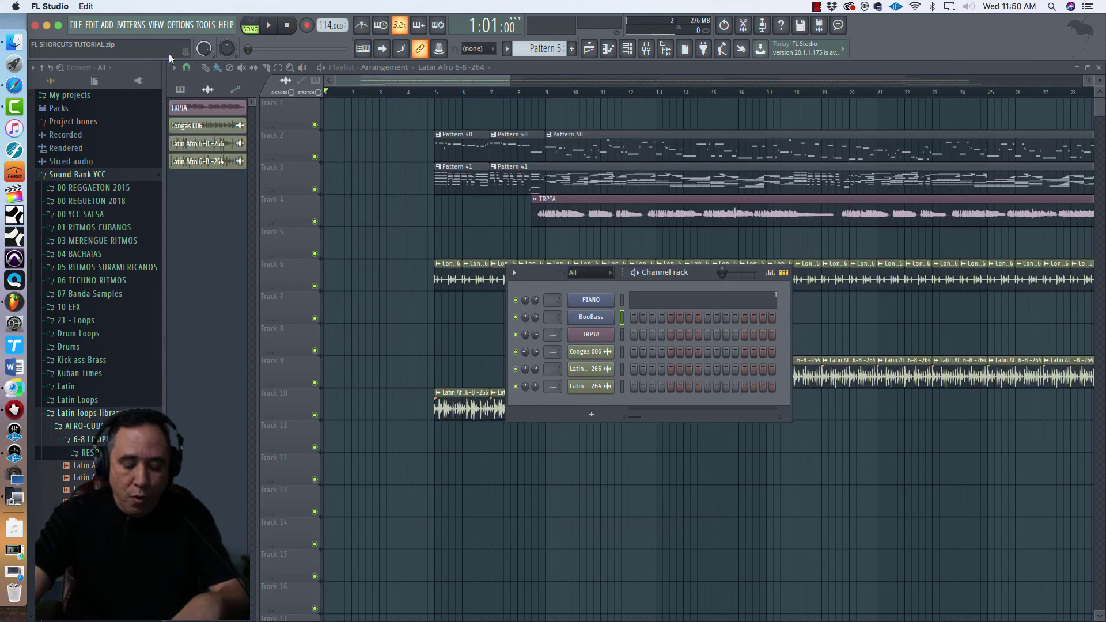
# Bring up the project's save dialog in zipped song format twice, for Save and Save new version, and cancel each one
pyautogui.press('super+s')
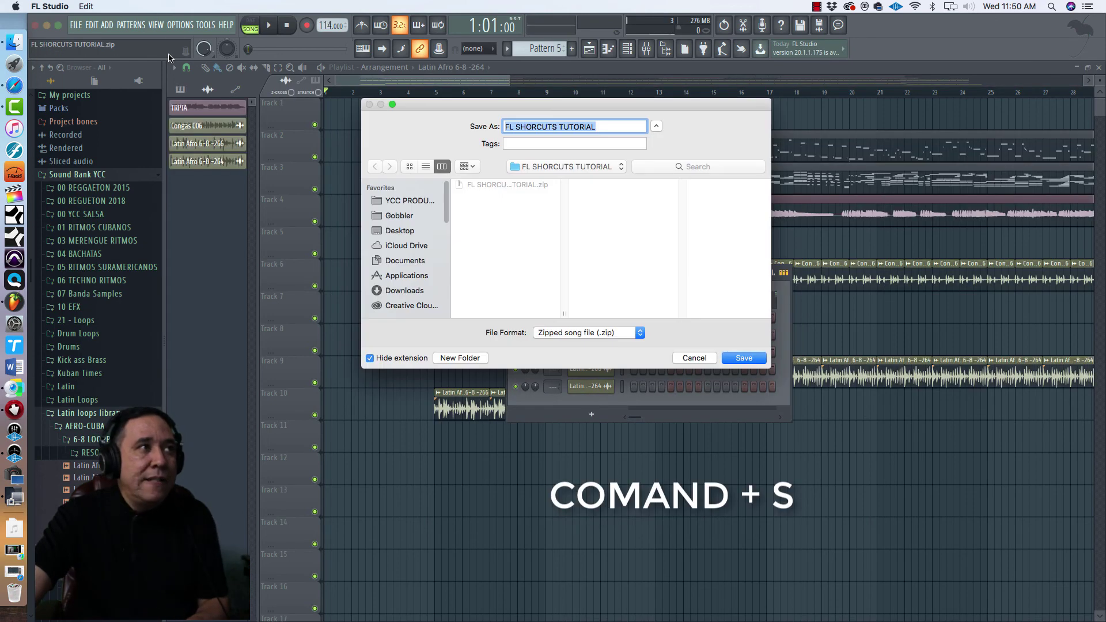
pyautogui.click(694, 358)
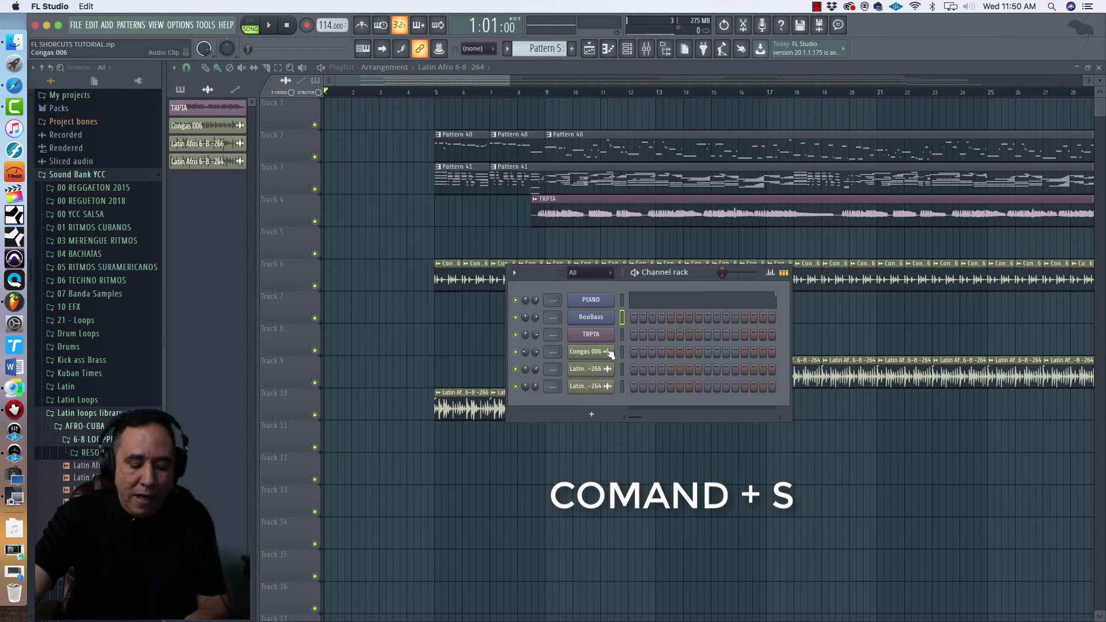
pyautogui.press('super+n')
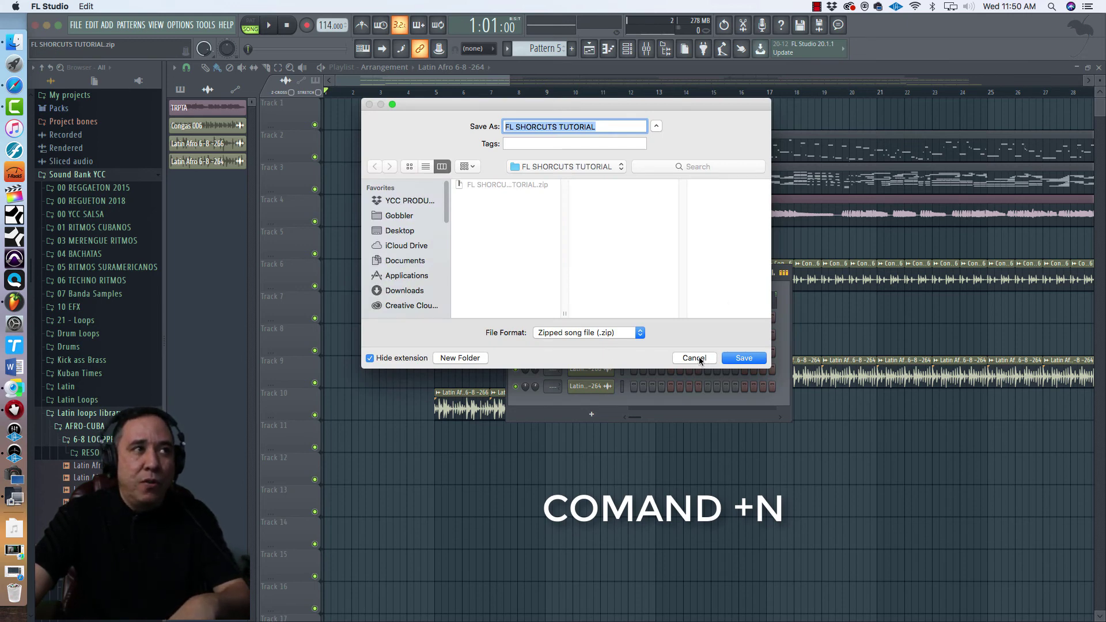
pyautogui.click(699, 357)
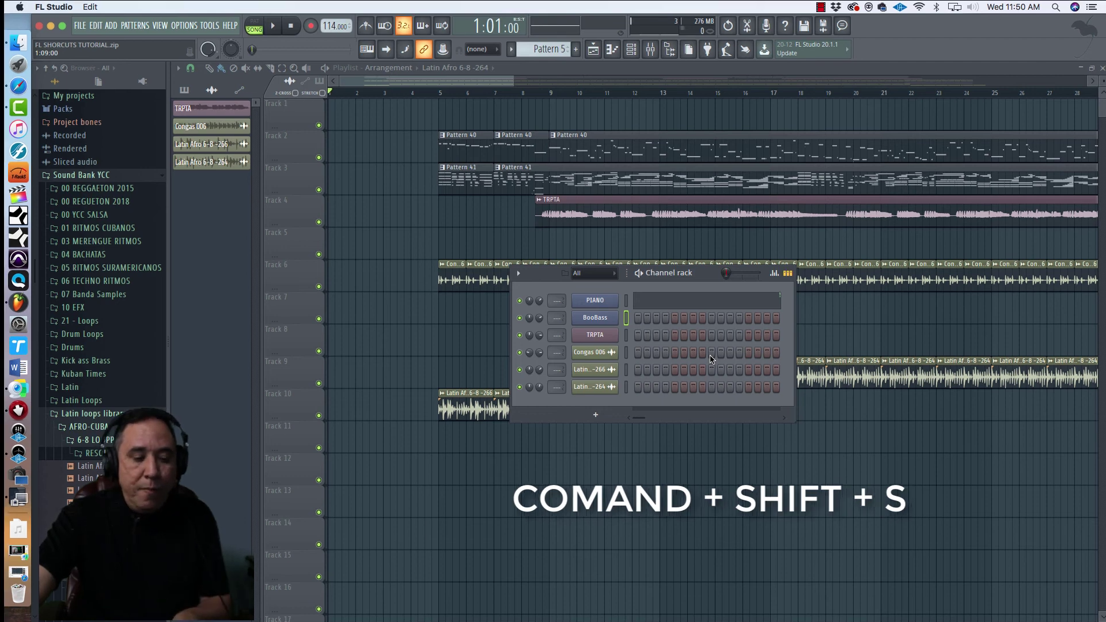
# Start a Save As of the project with the name S in zipped song format, and cancel it
pyautogui.press('super+shift+s')
pyautogui.write('S')
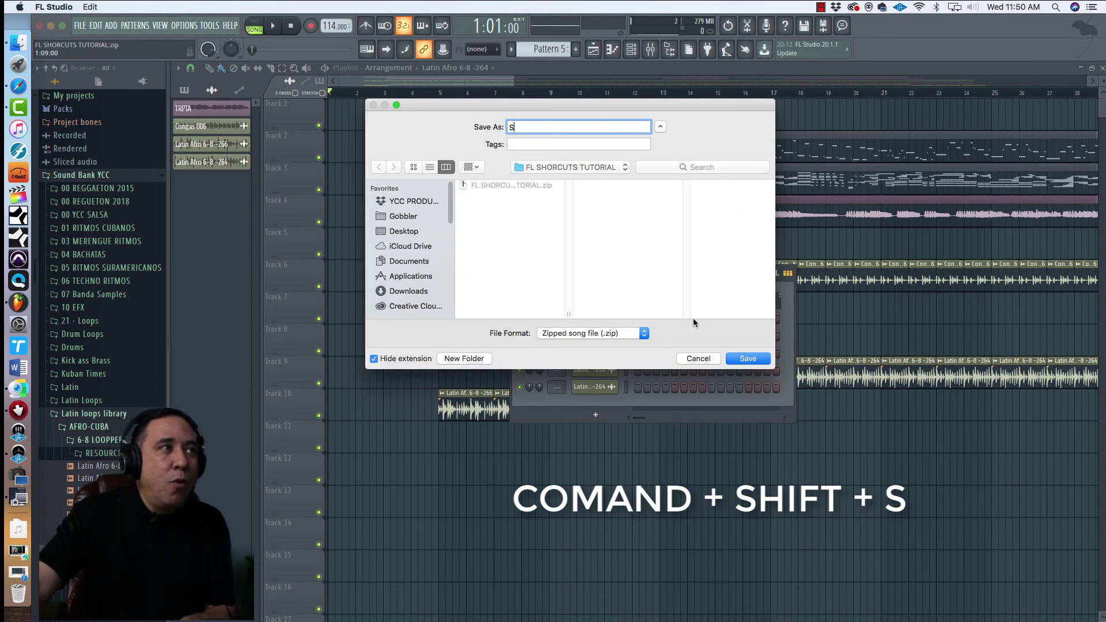
pyautogui.click(698, 358)
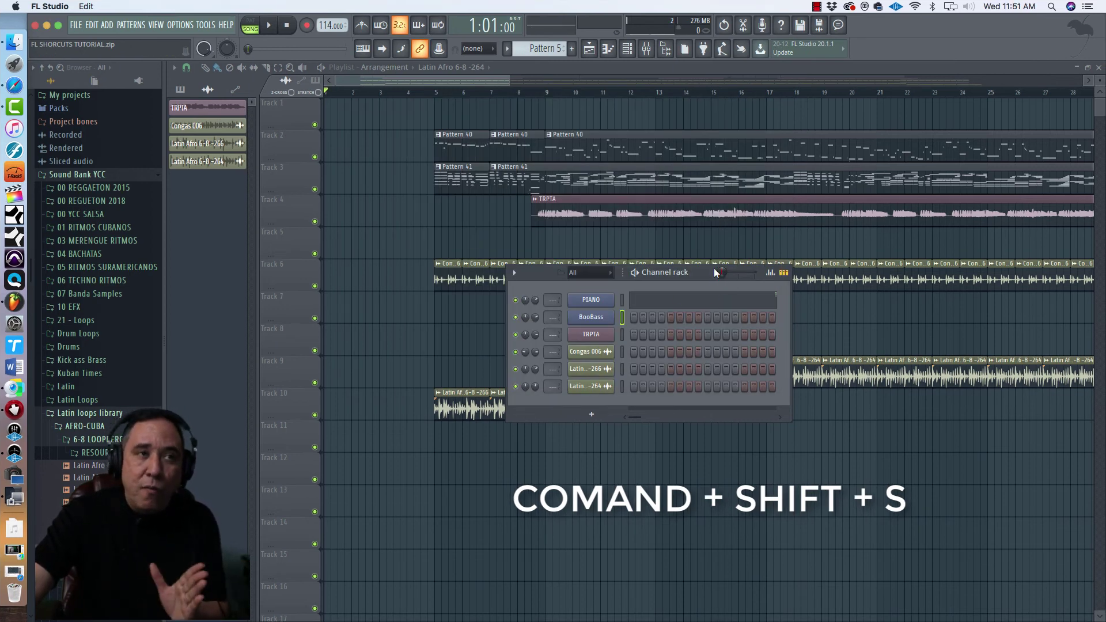
# Start exporting the project as a Microsoft wave file, cancel it, and glance over the project file commands
pyautogui.press('super+r')
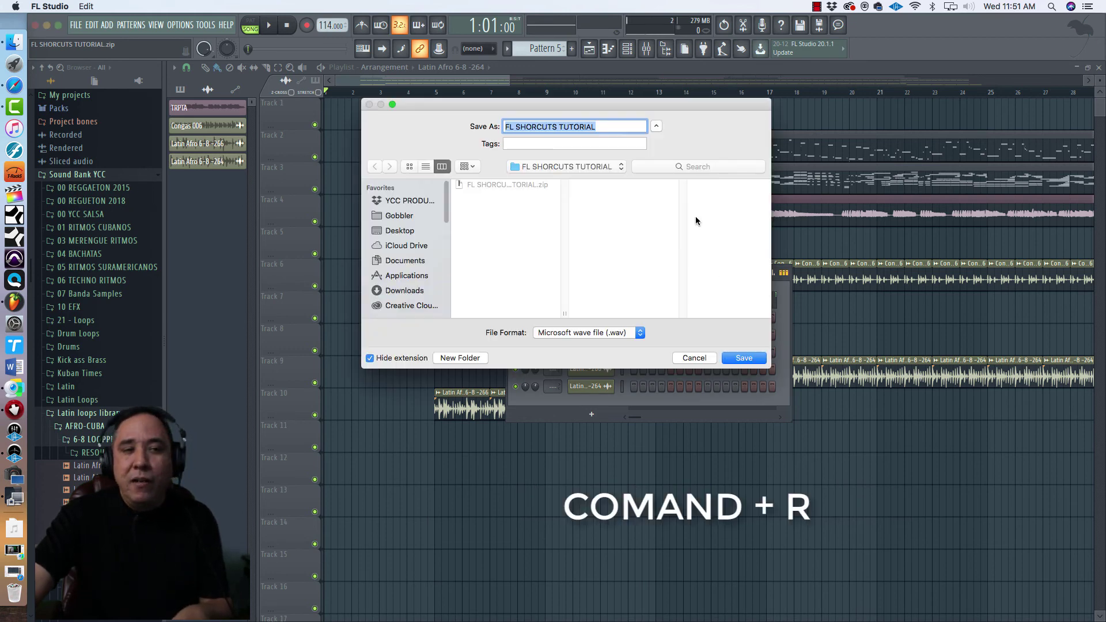
pyautogui.click(695, 358)
pyautogui.click(76, 25)
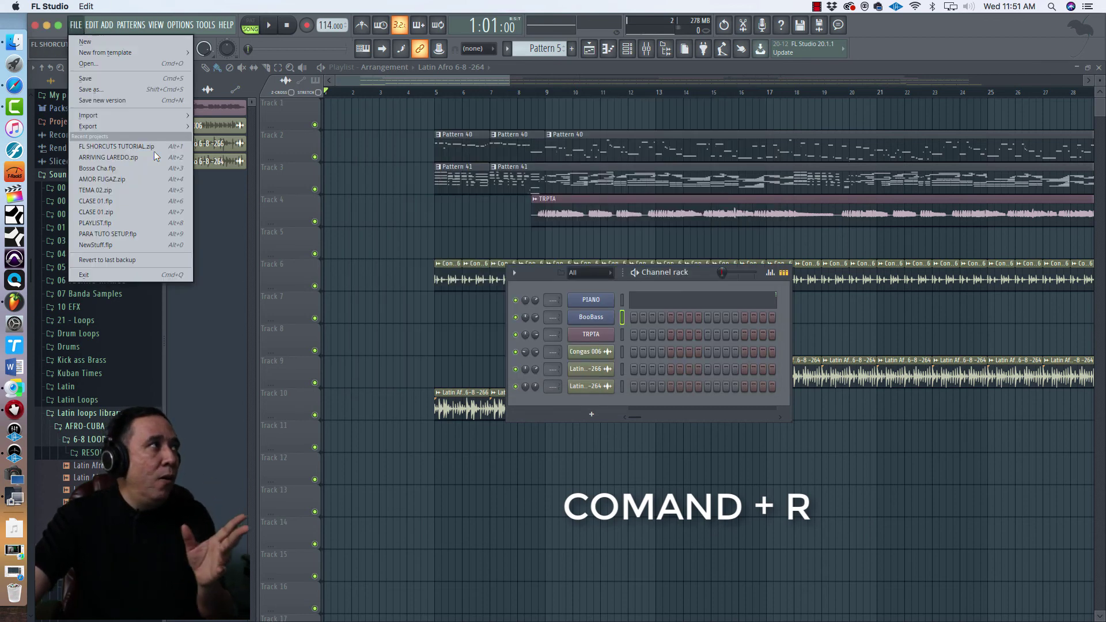
pyautogui.click(655, 398)
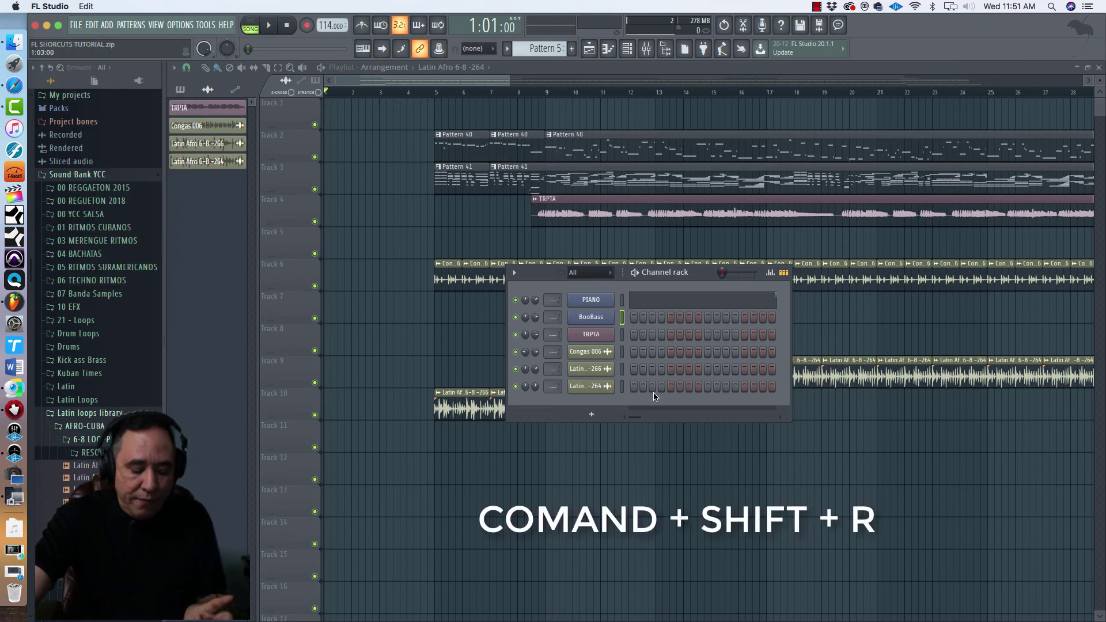
# Start exporting the project as an MPEG 3 audio file, and cancel the export both times
pyautogui.press('super+shift+r')
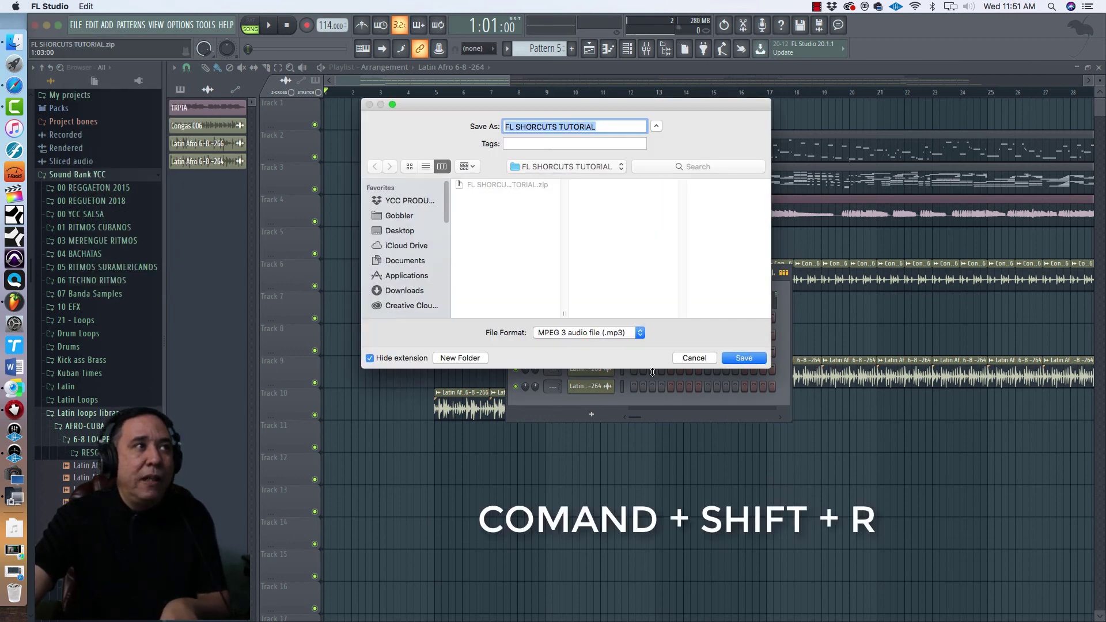
pyautogui.click(695, 358)
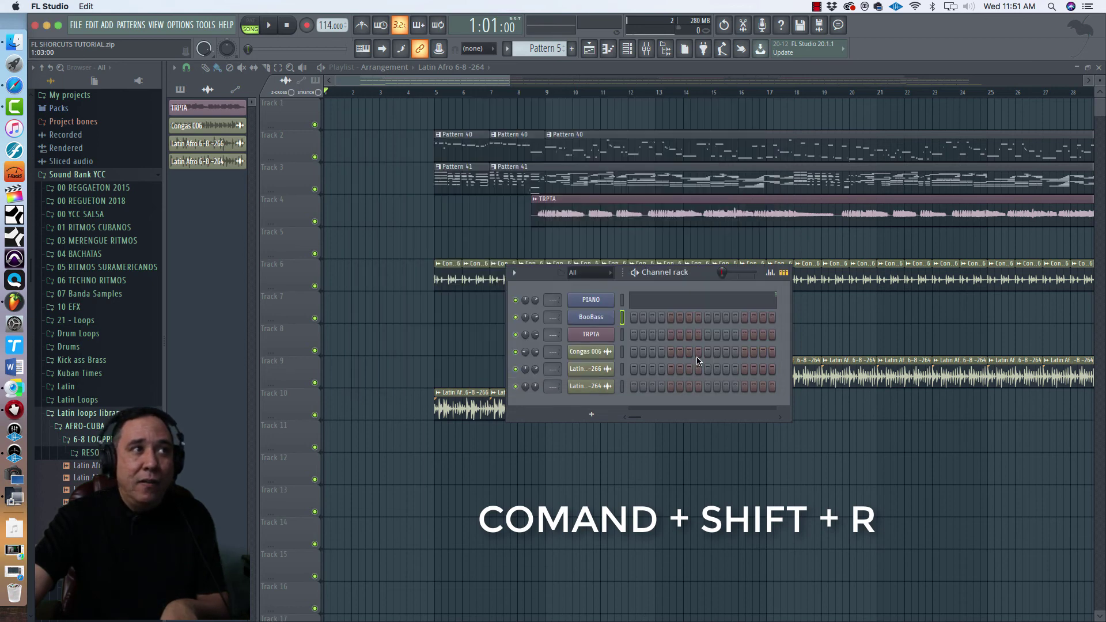
pyautogui.press('super+shift+r')
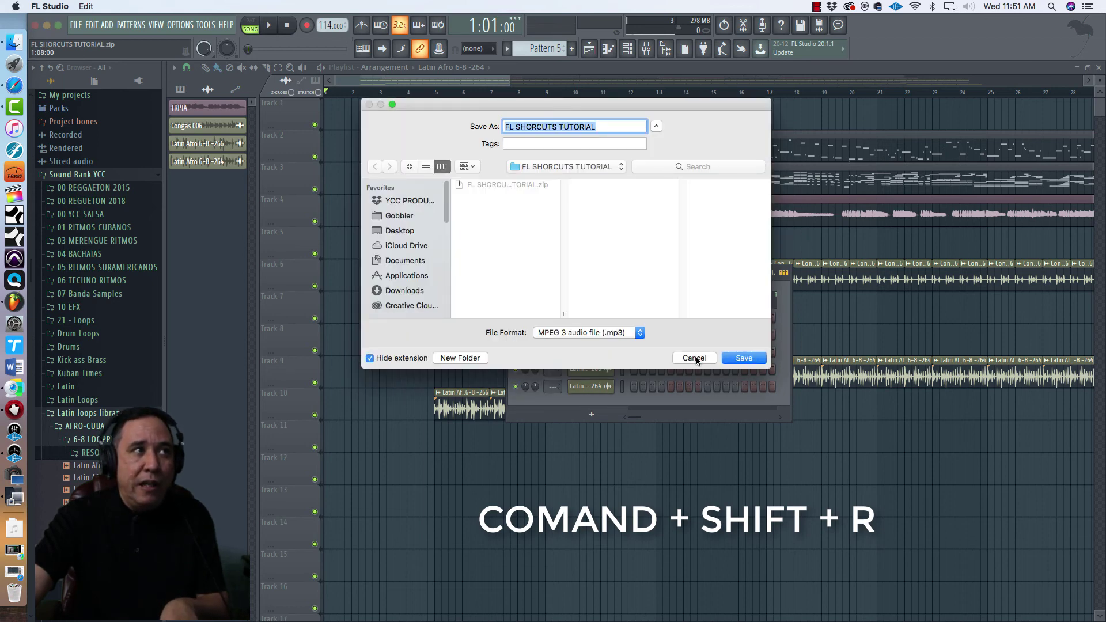
pyautogui.click(703, 360)
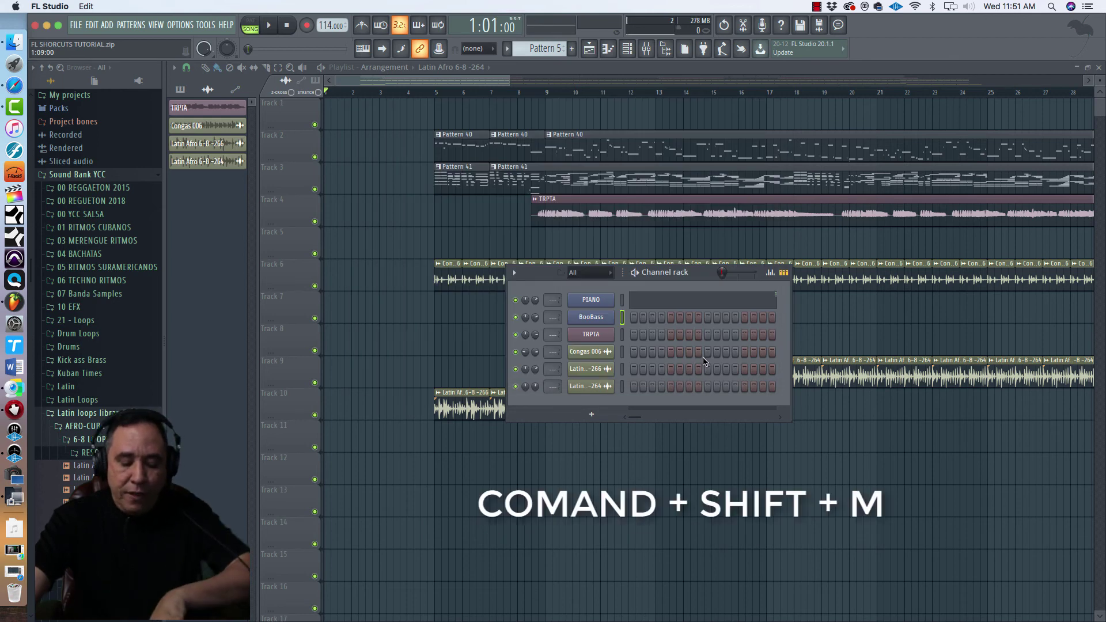
# Start exporting the project as a MIDI file, and cancel the export both times
pyautogui.press('super+shift+m')
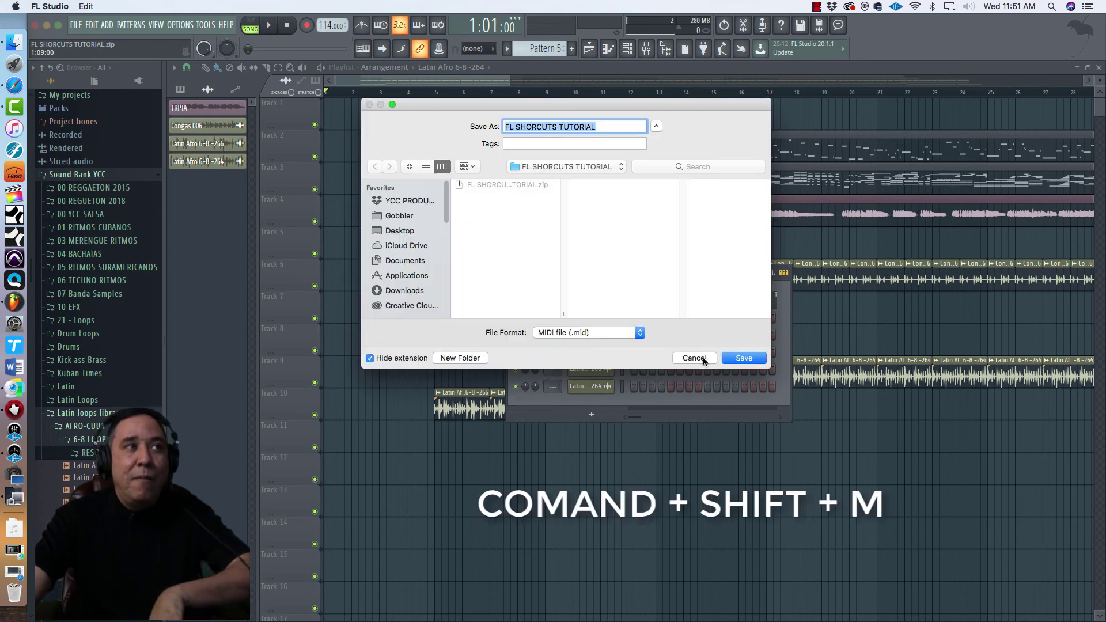
pyautogui.click(703, 358)
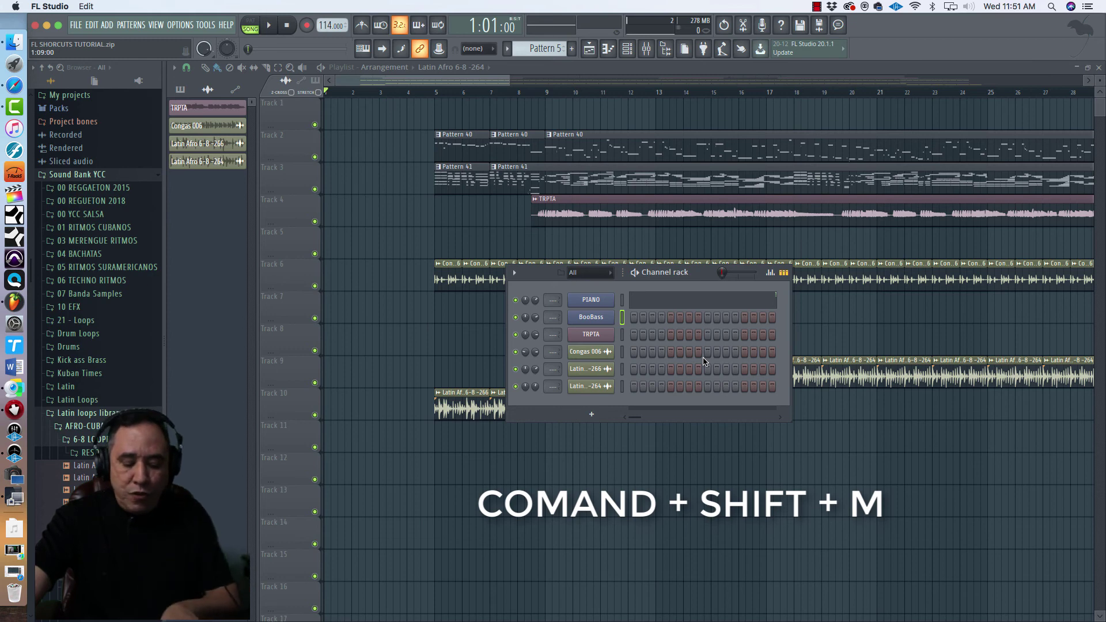
pyautogui.press('super+shift+m')
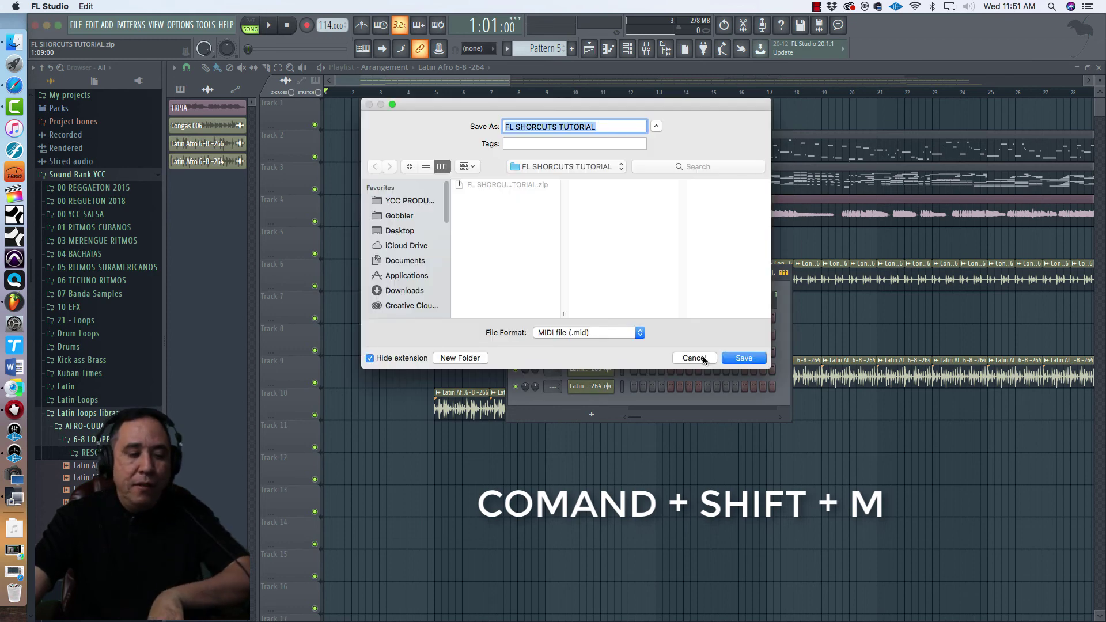
pyautogui.click(703, 358)
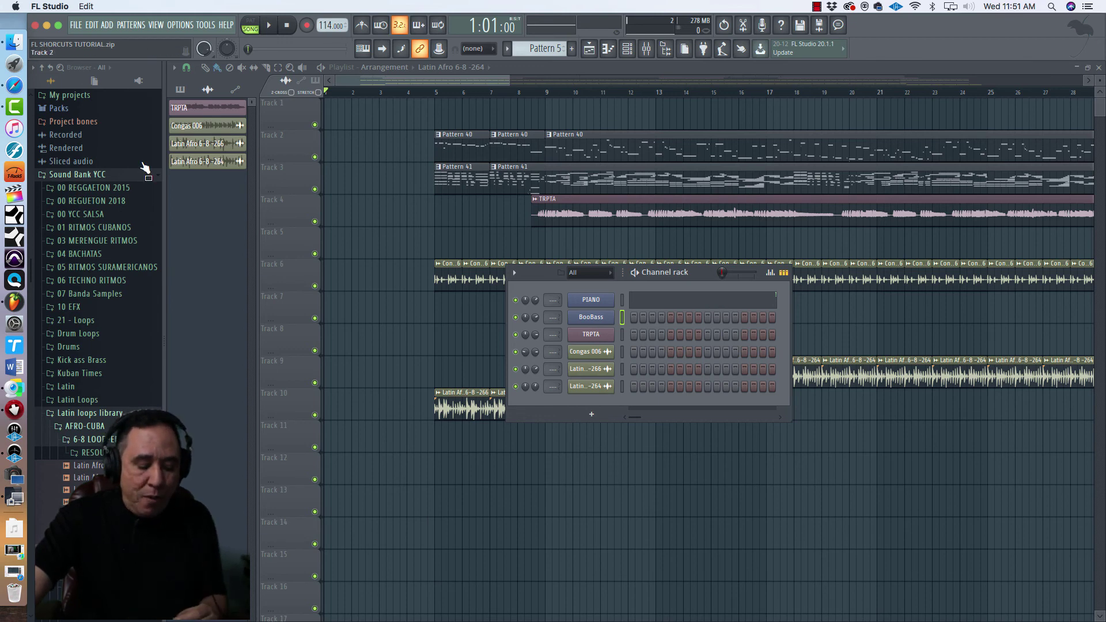
# Look over the recent projects and their shortcuts, and close the list without opening any
pyautogui.hotkey('alt', 'f')
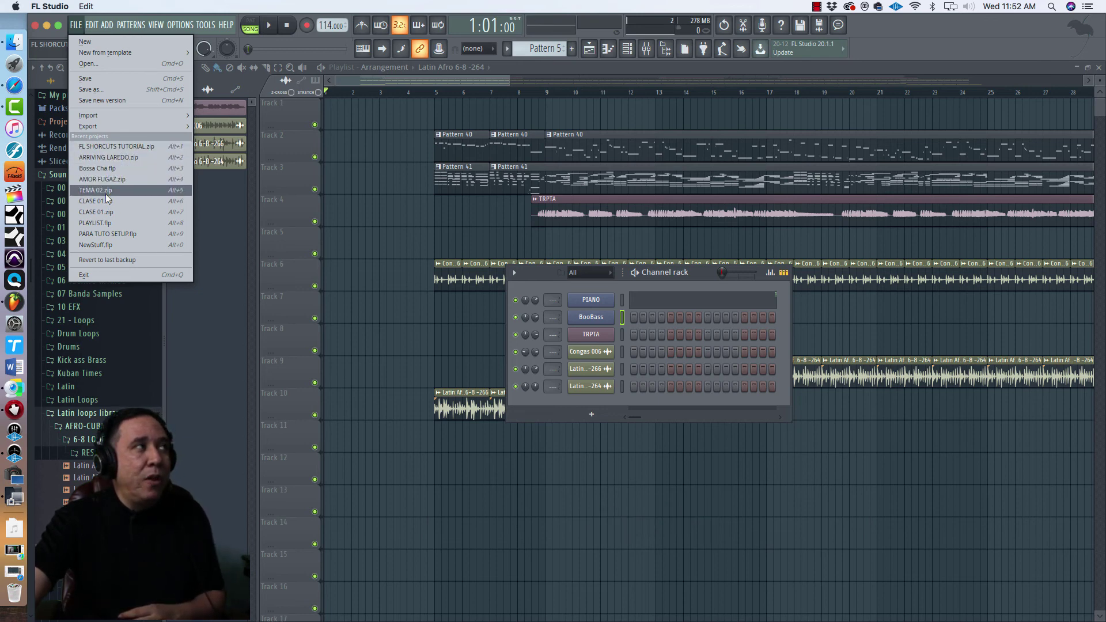
pyautogui.click(76, 25)
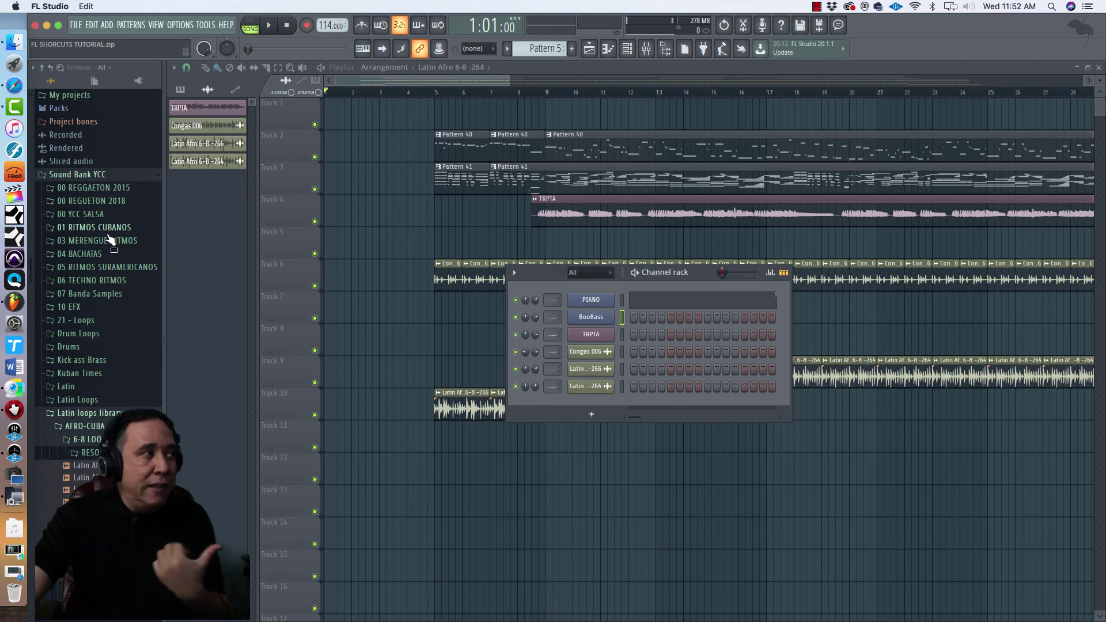
# Search the browser for BELL and look through the Drumpad percussion presets around the match
pyautogui.press('super+f')
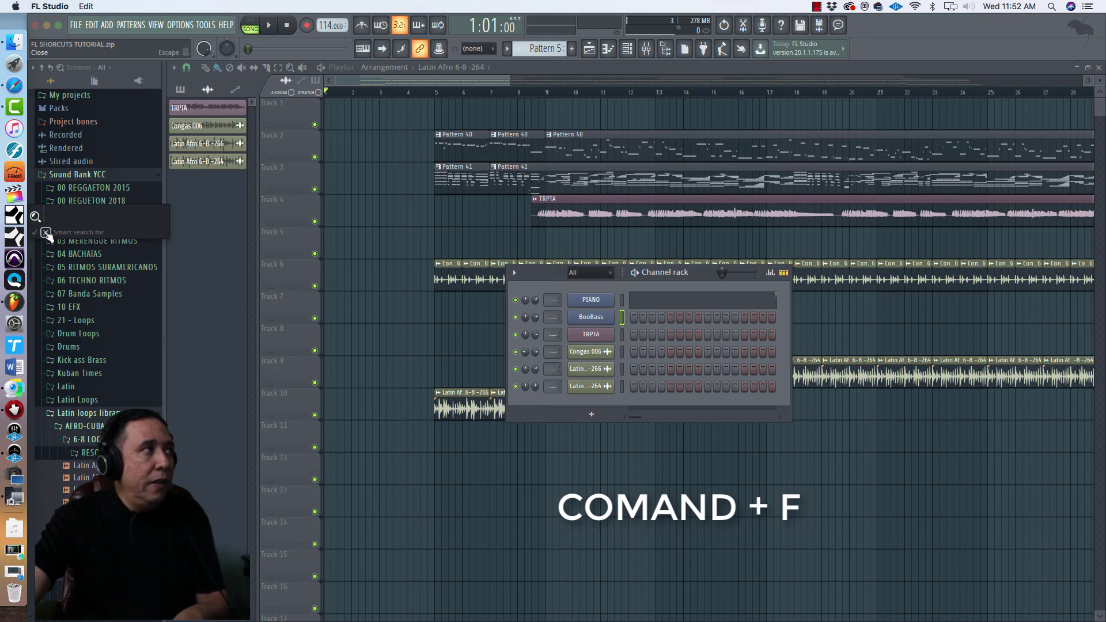
pyautogui.write('B')
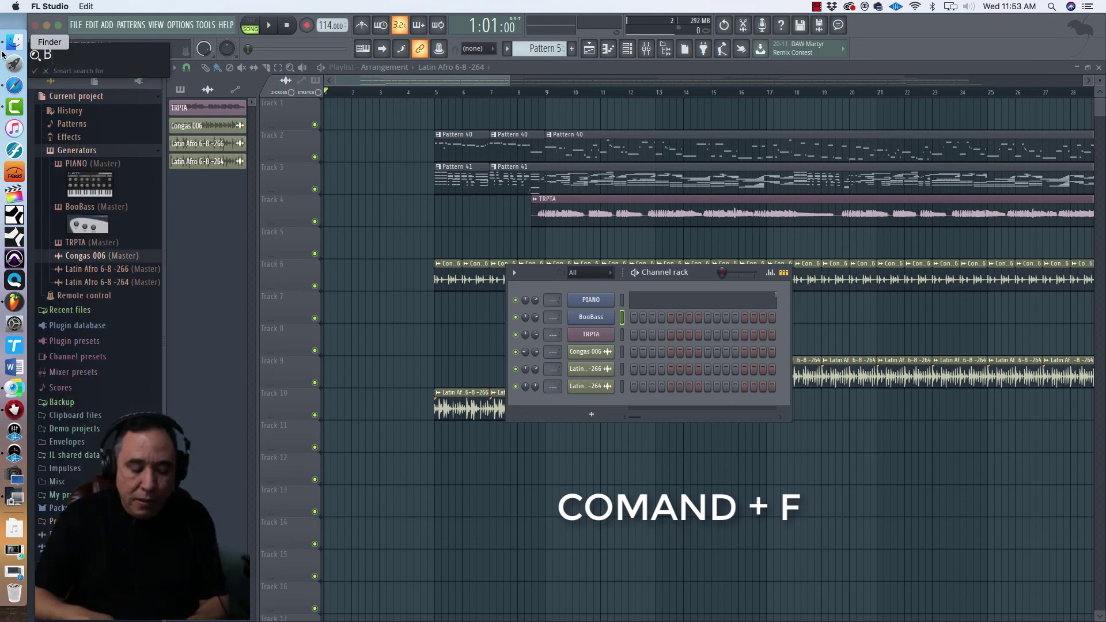
pyautogui.write('ELL')
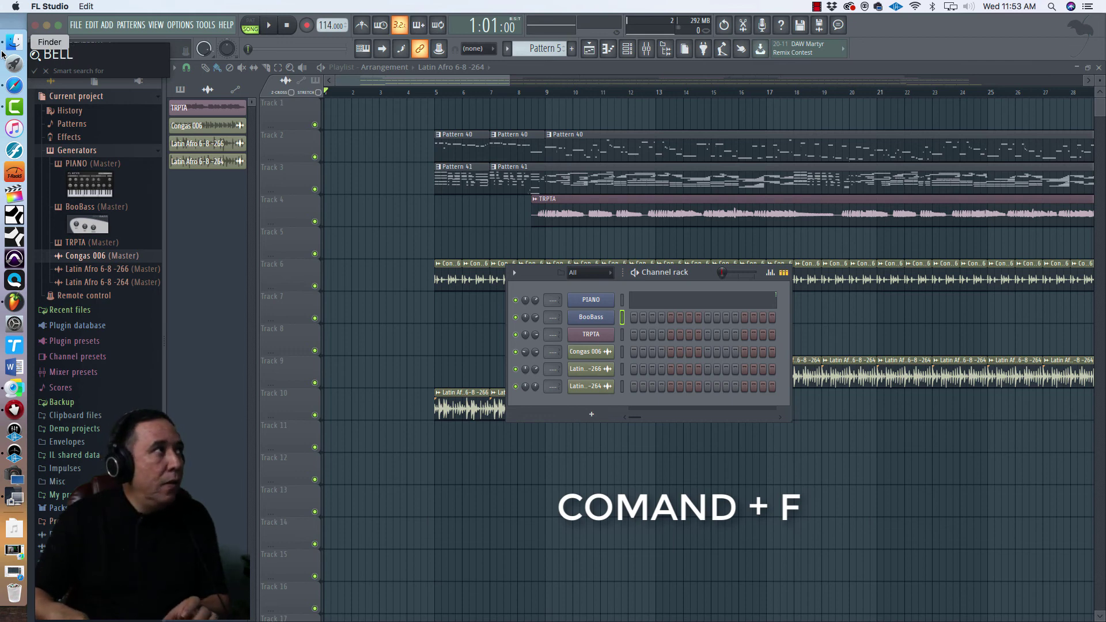
pyautogui.press('Return')
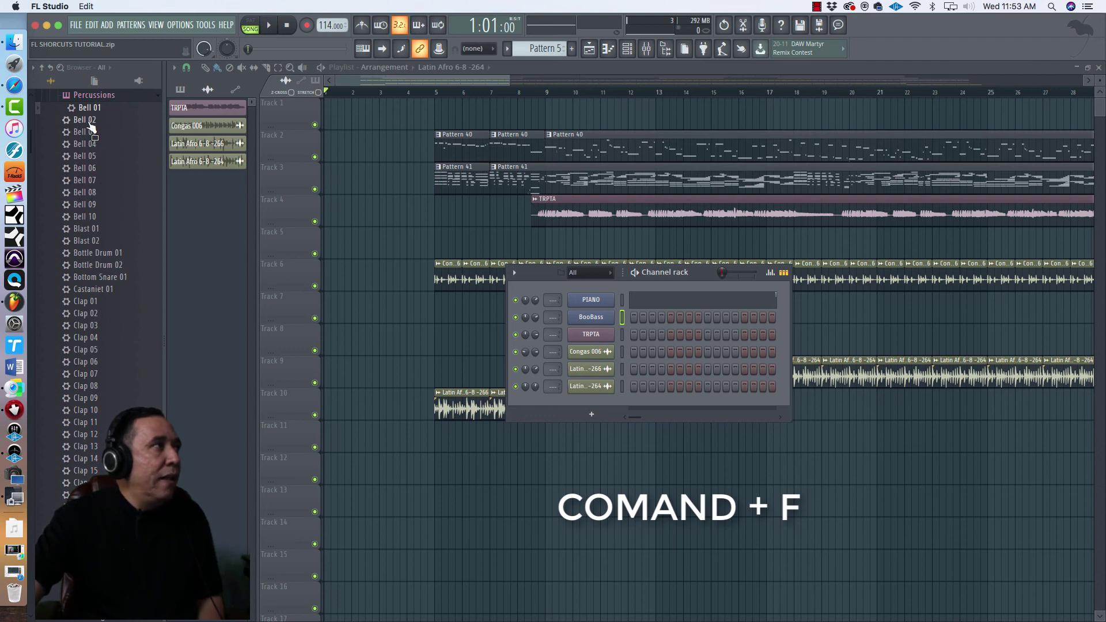
pyautogui.scroll(8, 93, 144)
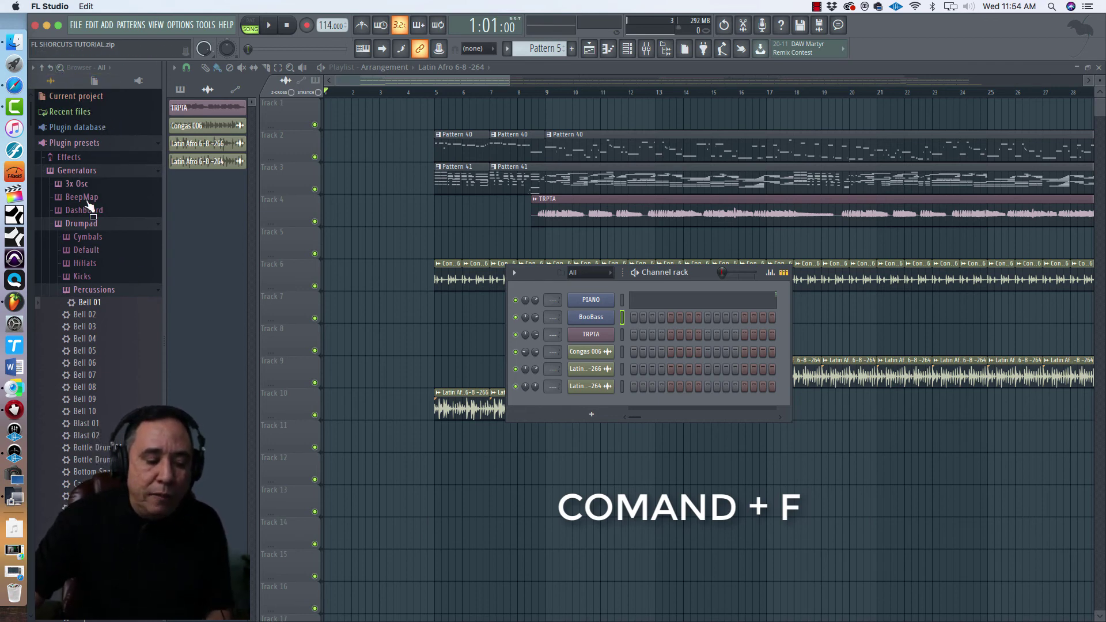
# Hide and reshow the channel rack, and move it slightly lower over the playlist
pyautogui.click(627, 51)
pyautogui.click(627, 50)
pyautogui.moveTo(699, 273); pyautogui.dragTo(699, 323)
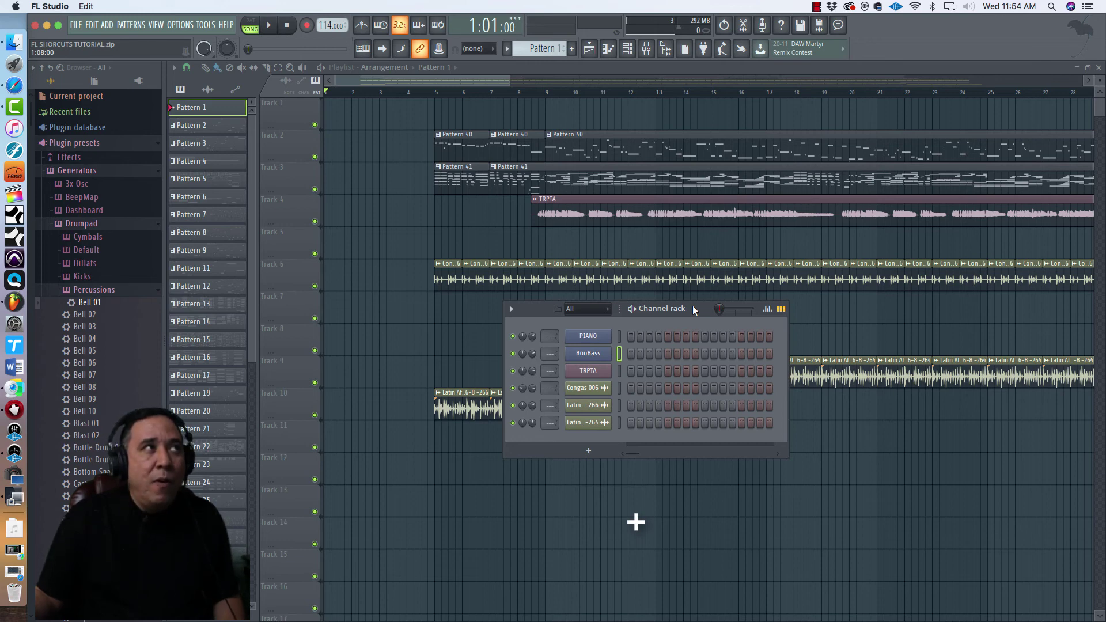
# Step the active pattern forward one at a time from Pattern 1 to Pattern 6
pyautogui.press('KP_Add')
pyautogui.press('KP_Add')
pyautogui.press('KP_Add')
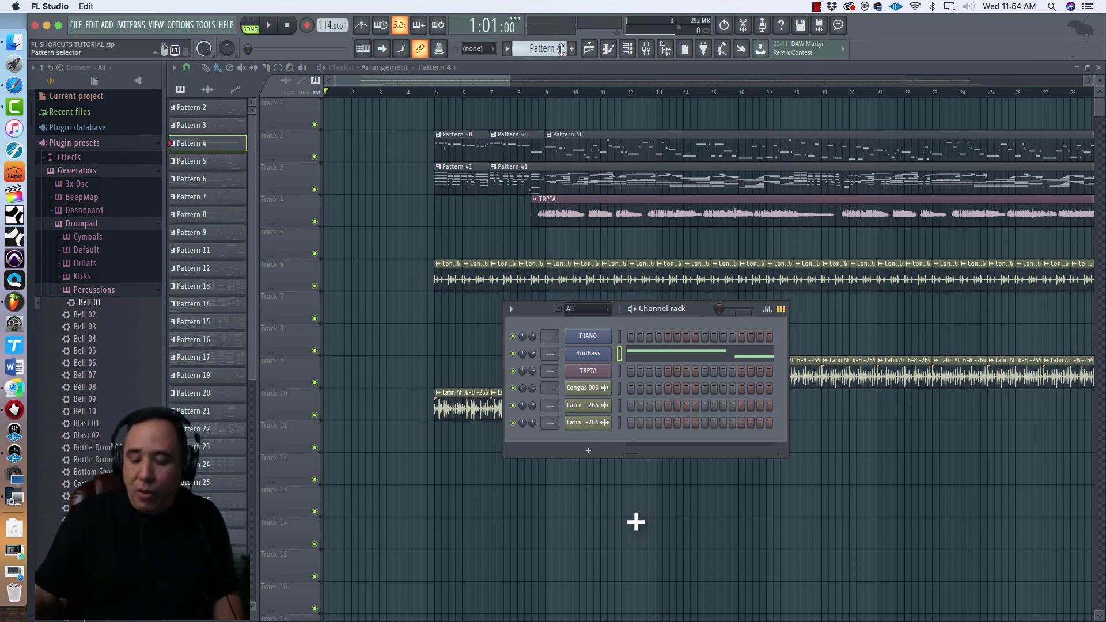
pyautogui.press('KP_Add')
pyautogui.press('KP_Add')
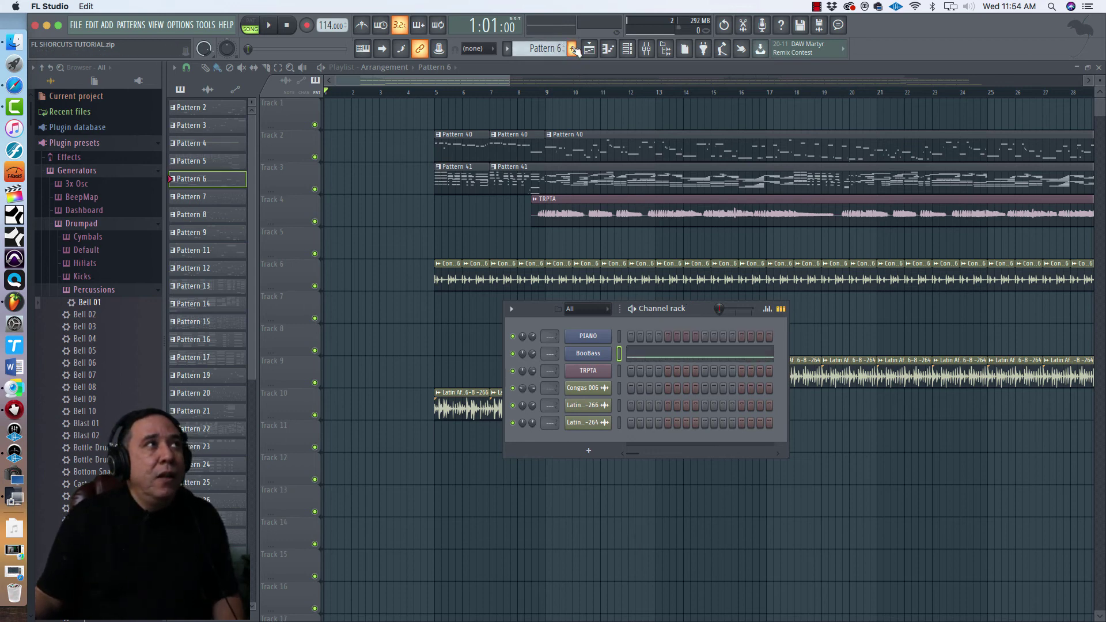
# Step the active pattern back one at a time to Pattern 1
pyautogui.press('KP_Subtract')
pyautogui.press('KP_Subtract')
pyautogui.press('KP_Subtract')
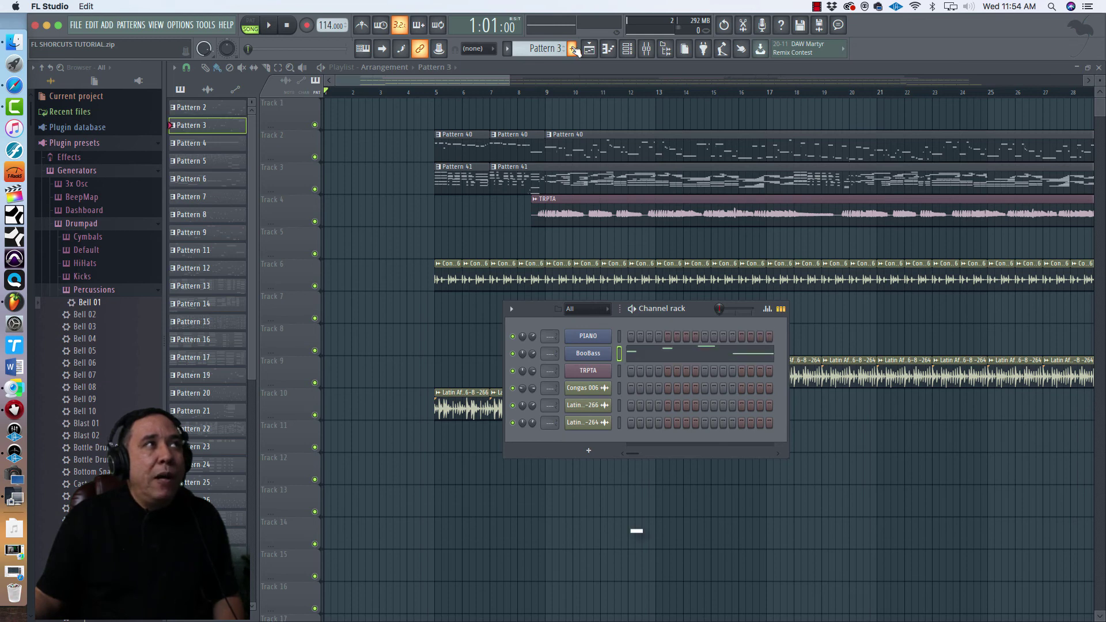
pyautogui.press('KP_Subtract')
pyautogui.press('KP_Subtract')
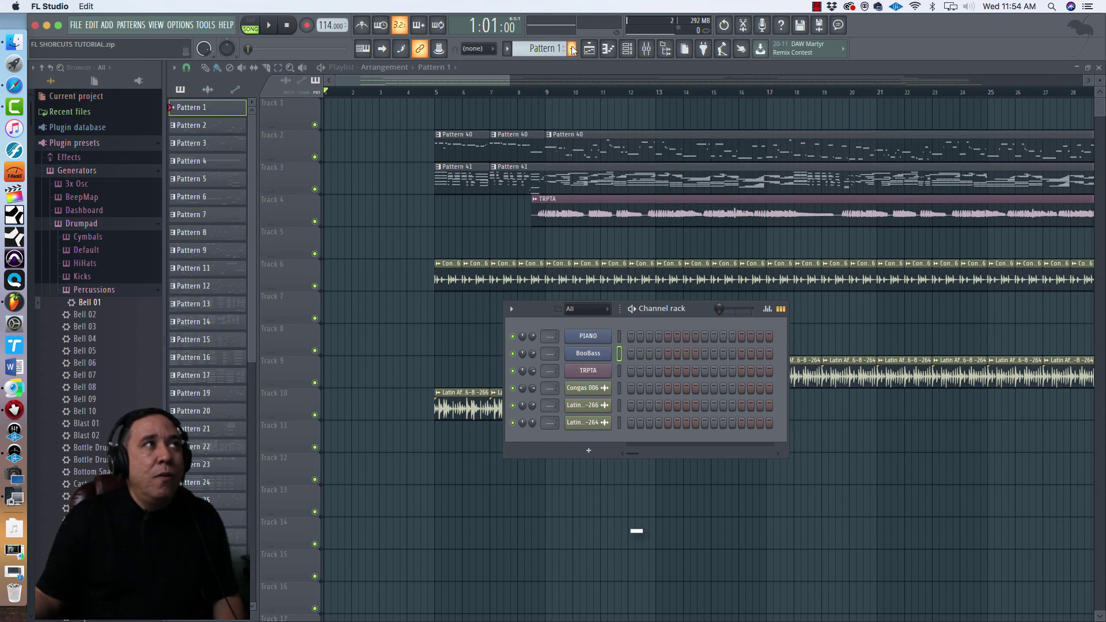
# Advance the active pattern one at a time to Pattern 10
pyautogui.press('KP_Add')
pyautogui.press('KP_Add')
pyautogui.press('KP_Add')
pyautogui.press('KP_Add')
pyautogui.press('KP_Add')
pyautogui.press('KP_Add')
pyautogui.press('KP_Add')
pyautogui.press('KP_Add')
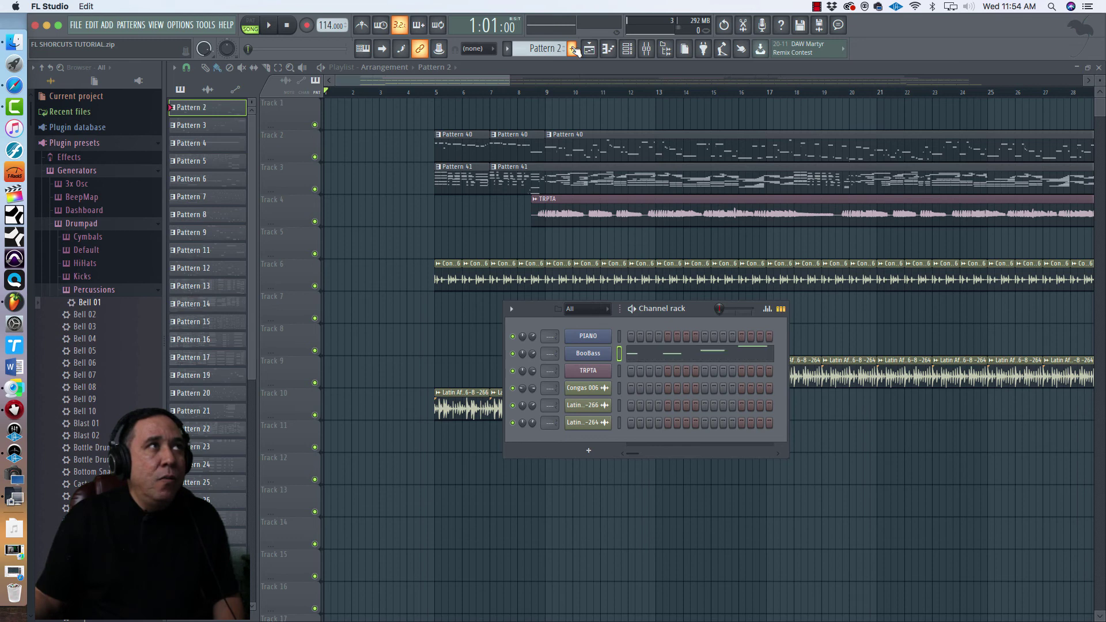
pyautogui.press('KP_Add')
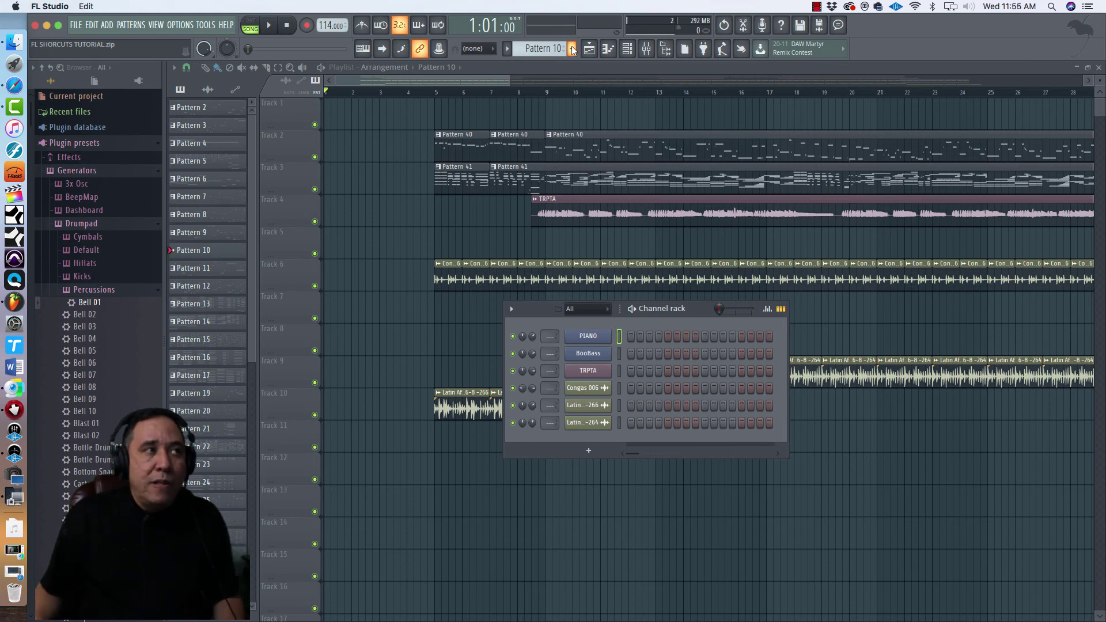
# Move the channel selection down through the whole channel rack and around to the PIANO channel again
pyautogui.press('Down')
pyautogui.press('Down')
pyautogui.press('Down')
pyautogui.press('Down')
pyautogui.press('Down')
pyautogui.press('Down')
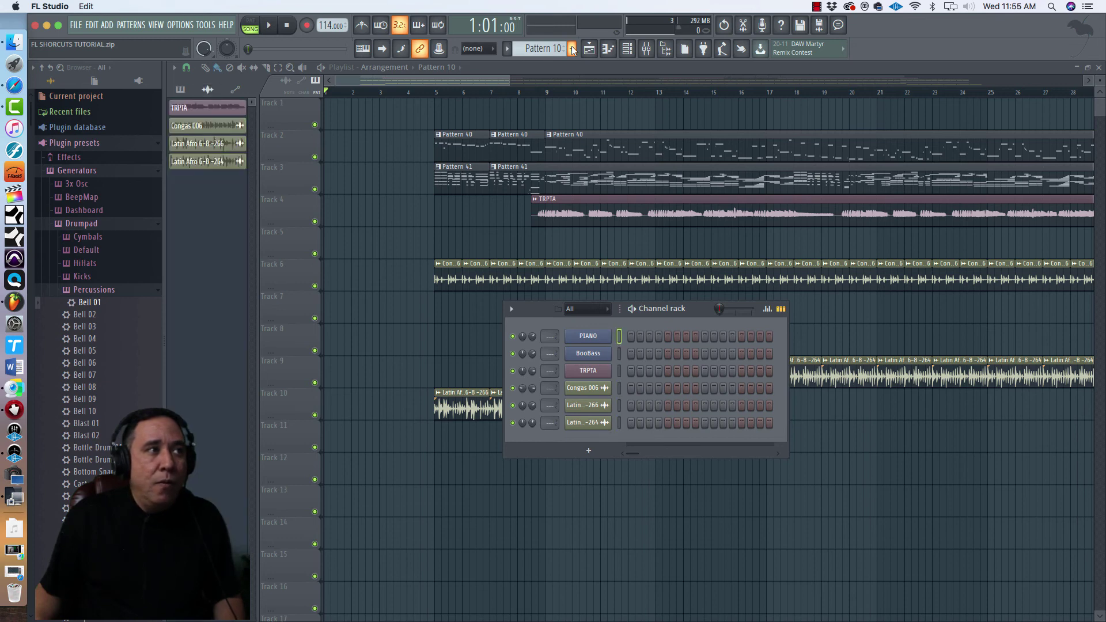
# Move the channel selection up through the channel rack back to PIANO, and select the BooBass channel below it
pyautogui.press('Up')
pyautogui.press('Up')
pyautogui.press('Up')
pyautogui.press('Up')
pyautogui.press('Up')
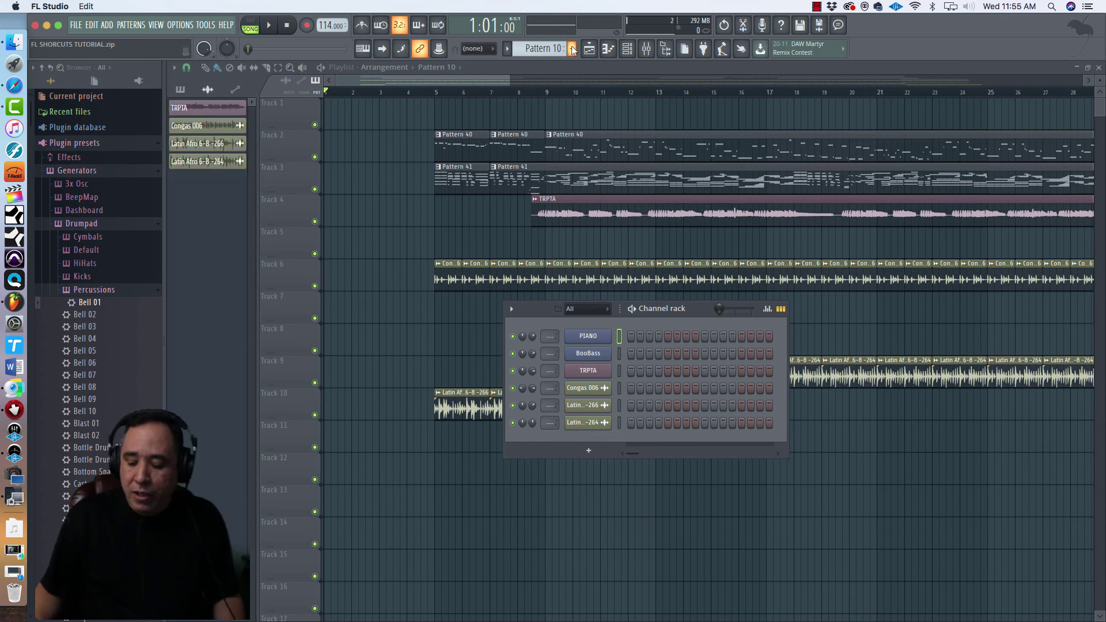
pyautogui.press('Down')
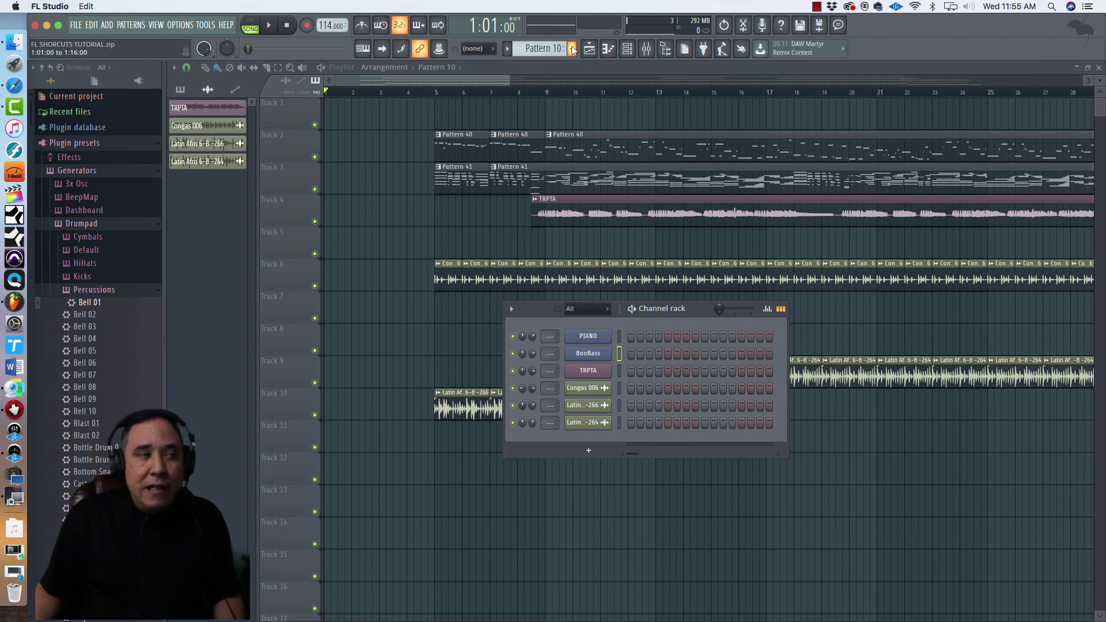
# Shift the channel rack's step grid forward one bar at a time and return it to the first bar
pyautogui.press('Right')
pyautogui.press('Left')
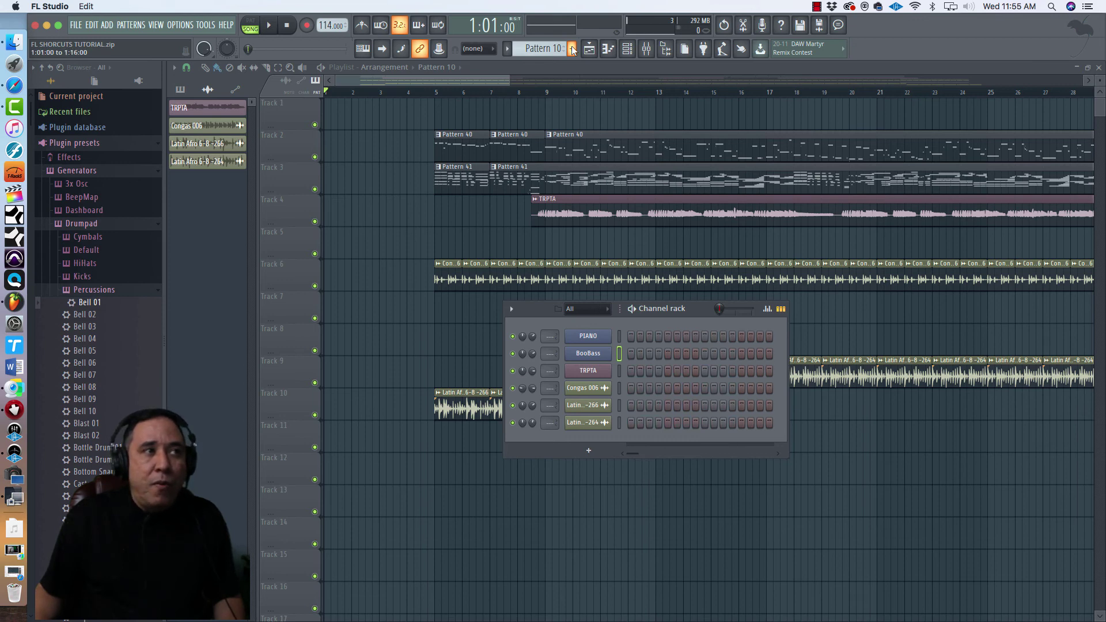
pyautogui.press('Right')
pyautogui.press('Right')
pyautogui.press('Right')
pyautogui.press('Right')
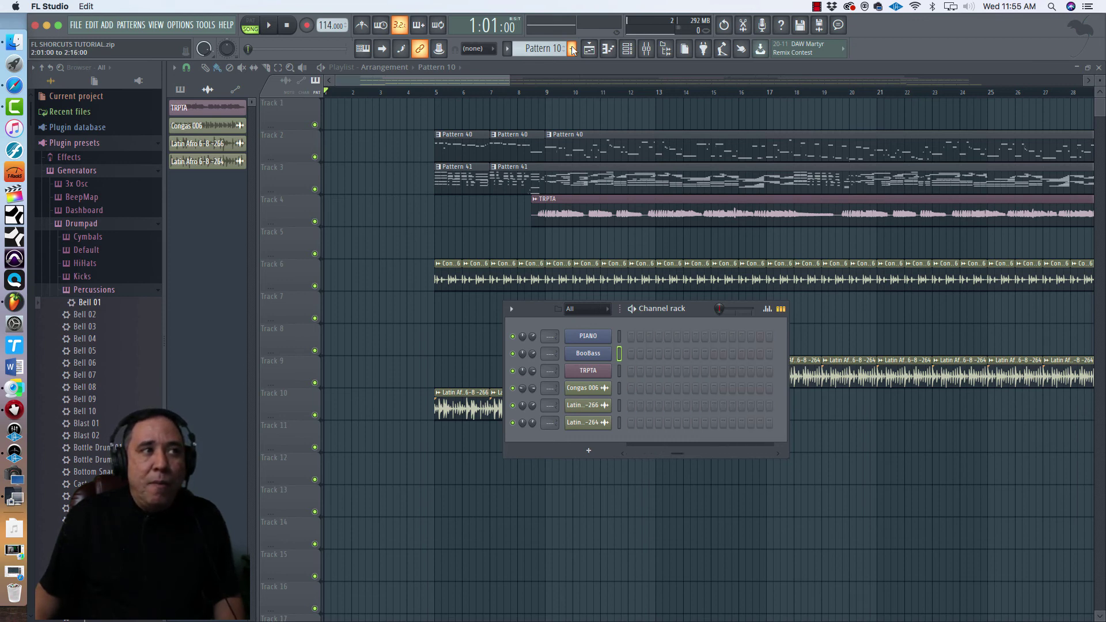
pyautogui.press('Left')
pyautogui.press('Left')
pyautogui.press('Left')
pyautogui.press('Left')
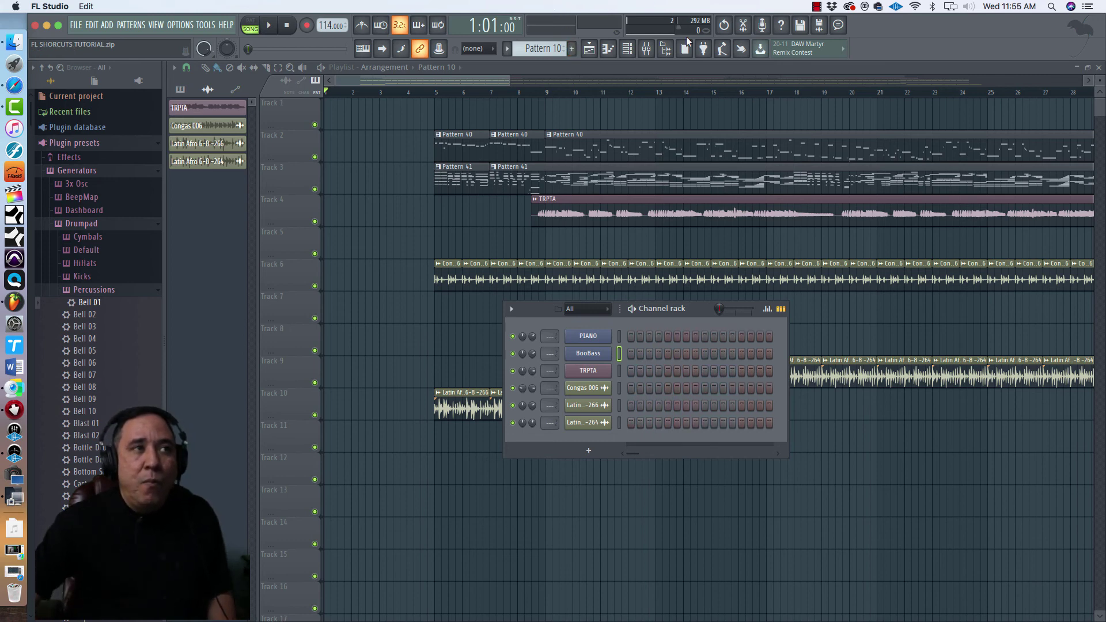
# Page the step grid forward to the last visible bars again and bring it back to bar 1
pyautogui.moveTo(788, 405)
pyautogui.mouseDown()
pyautogui.moveTo(1010, 405)
pyautogui.moveTo(793, 401)
pyautogui.mouseUp()
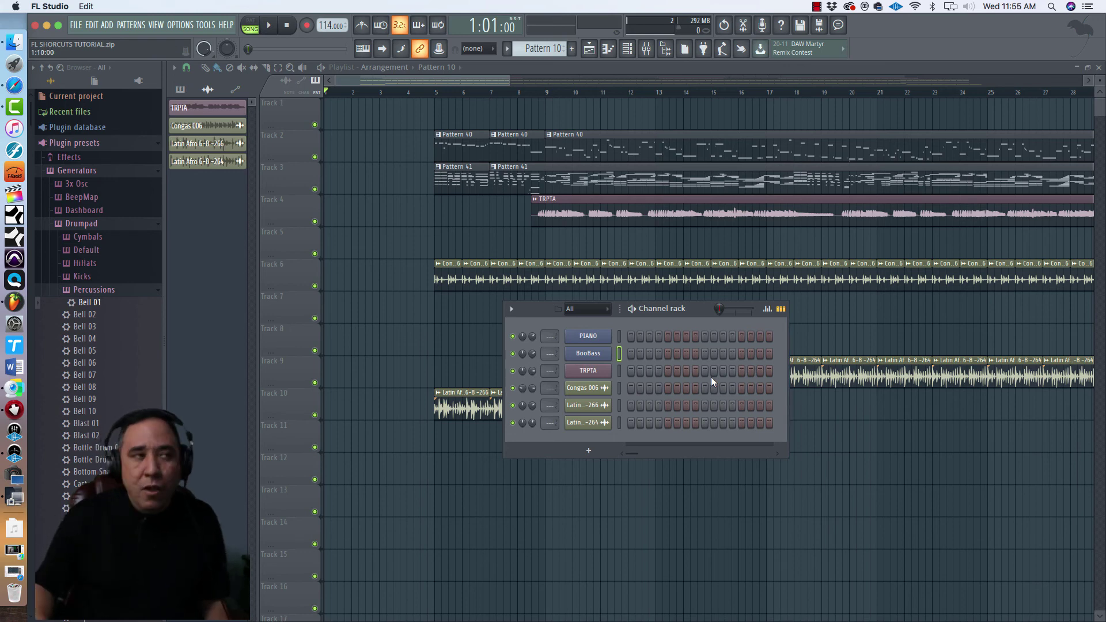
pyautogui.press('Right')
pyautogui.press('Right')
pyautogui.press('Right')
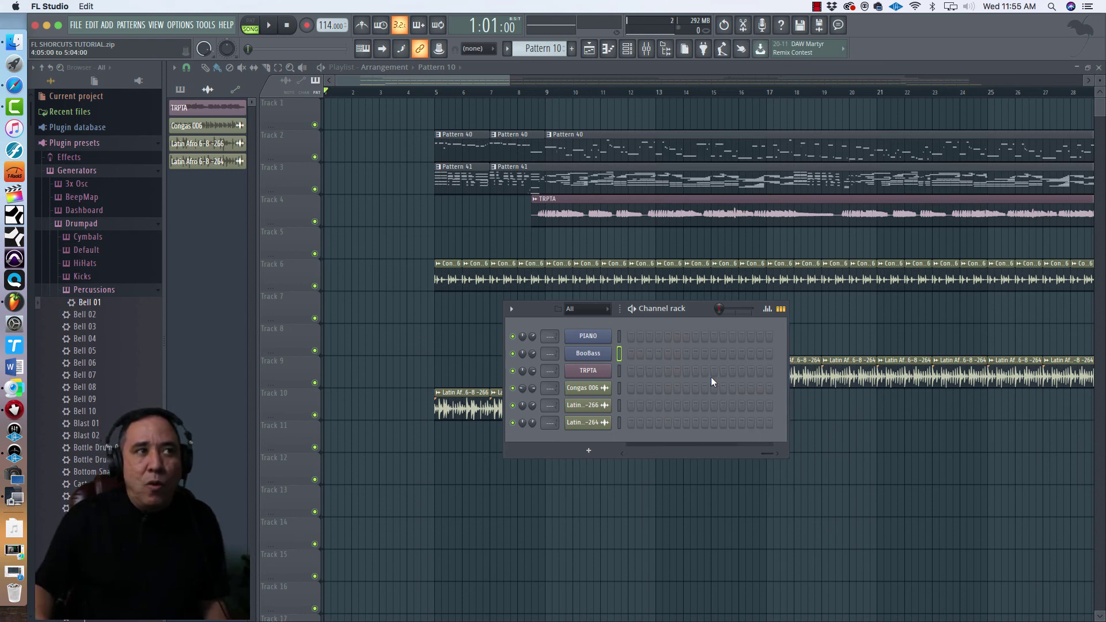
pyautogui.press('Left')
pyautogui.press('Left')
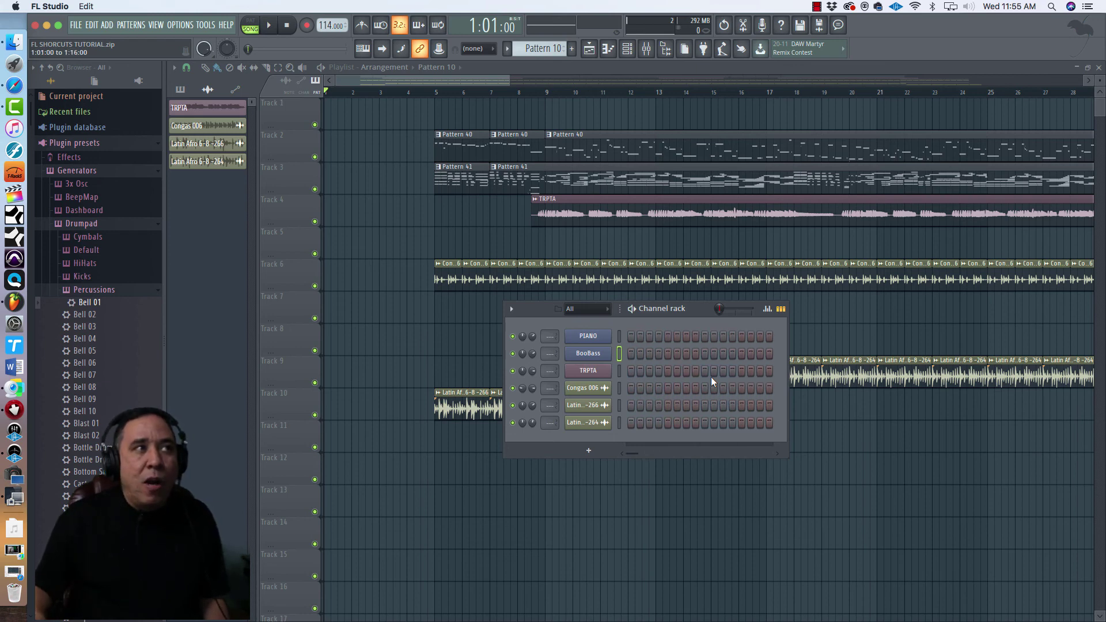
# Move the channel selection between PIANO and BooBass, down to the Latin Afro -266 channel, and back up to PIANO
pyautogui.press('Up')
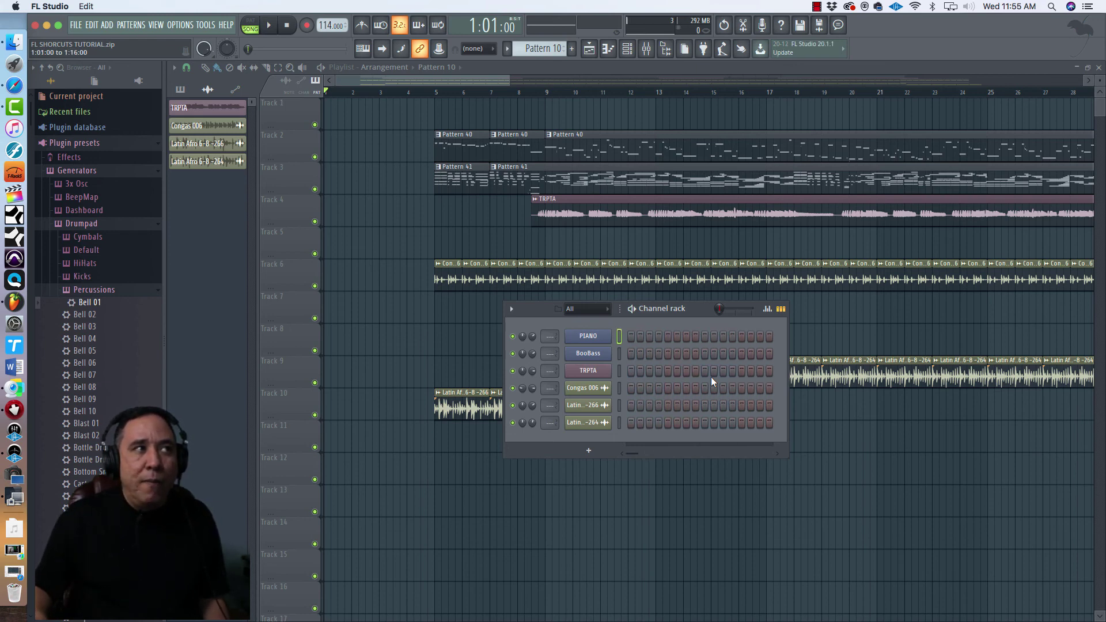
pyautogui.press('Down')
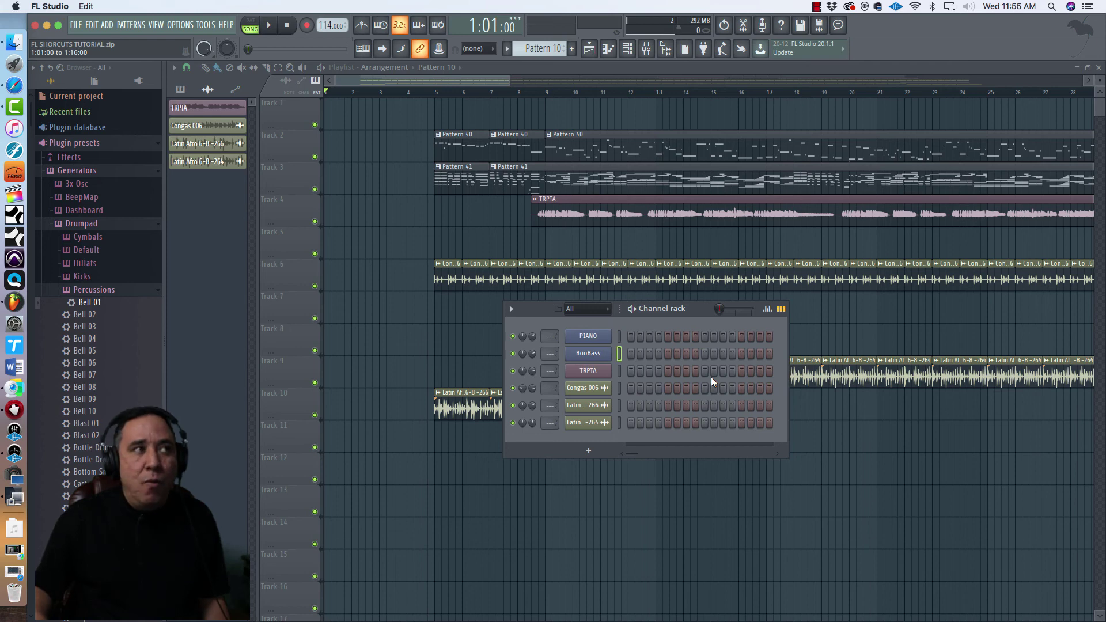
pyautogui.press('Down')
pyautogui.press('Down')
pyautogui.press('Down')
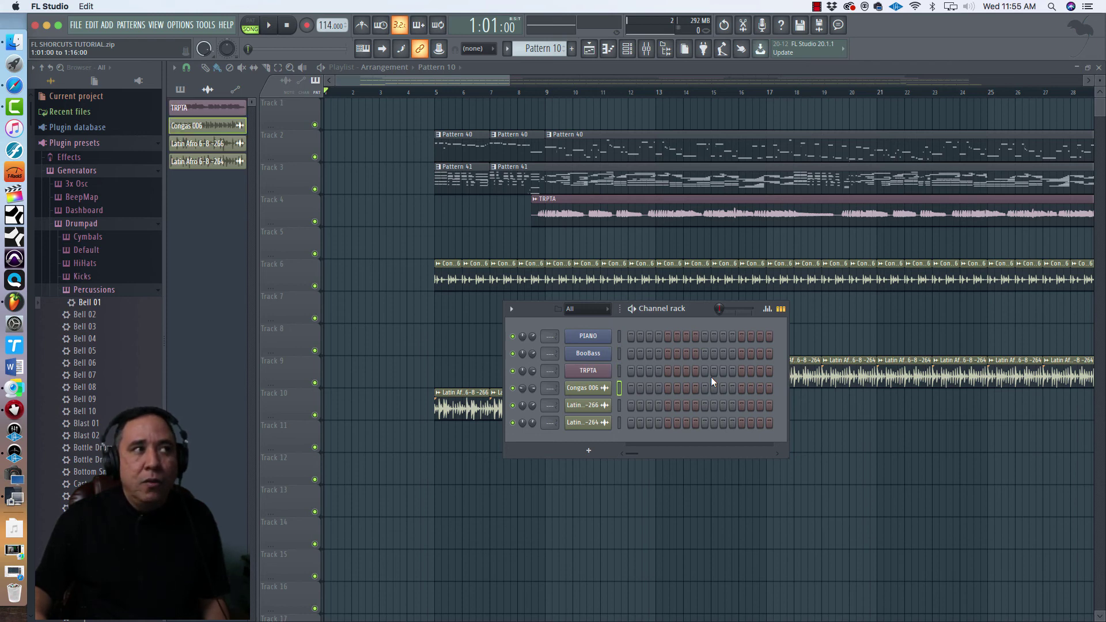
pyautogui.press('Down')
pyautogui.press('Up')
pyautogui.press('Up')
pyautogui.press('Up')
pyautogui.press('Up')
pyautogui.press('Up')
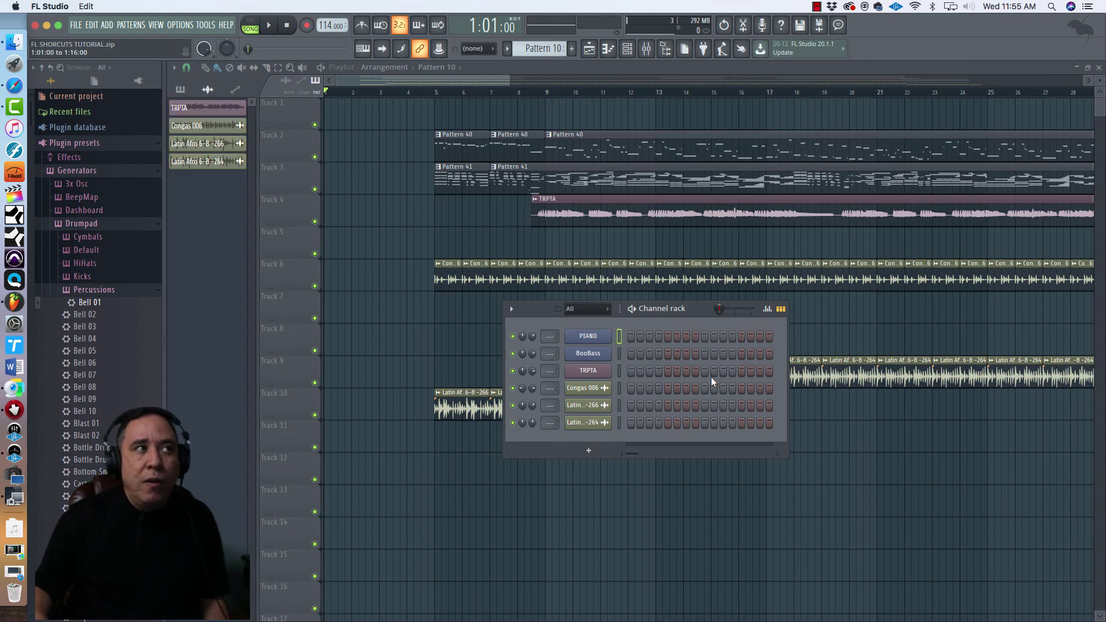
# Step the channel selection down to TRPTA and return it to PIANO
pyautogui.press('Down')
pyautogui.press('Up')
pyautogui.press('Down')
pyautogui.press('Down')
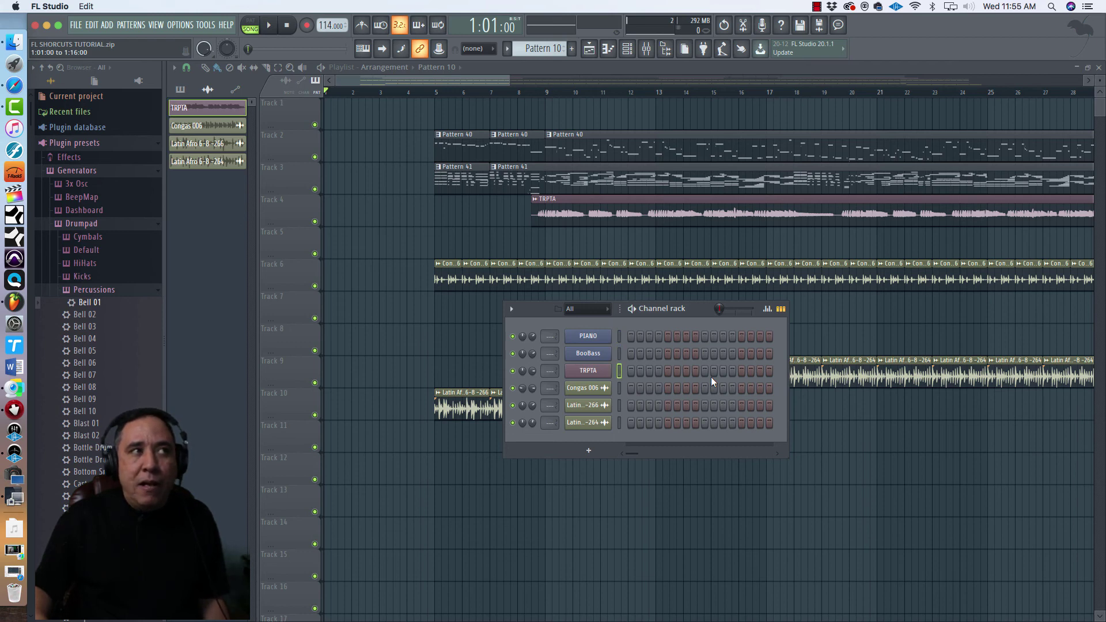
pyautogui.press('Up')
pyautogui.press('Up')
# Create a new pattern named PERCUSSION and give it an olive-green color
pyautogui.press('F4')
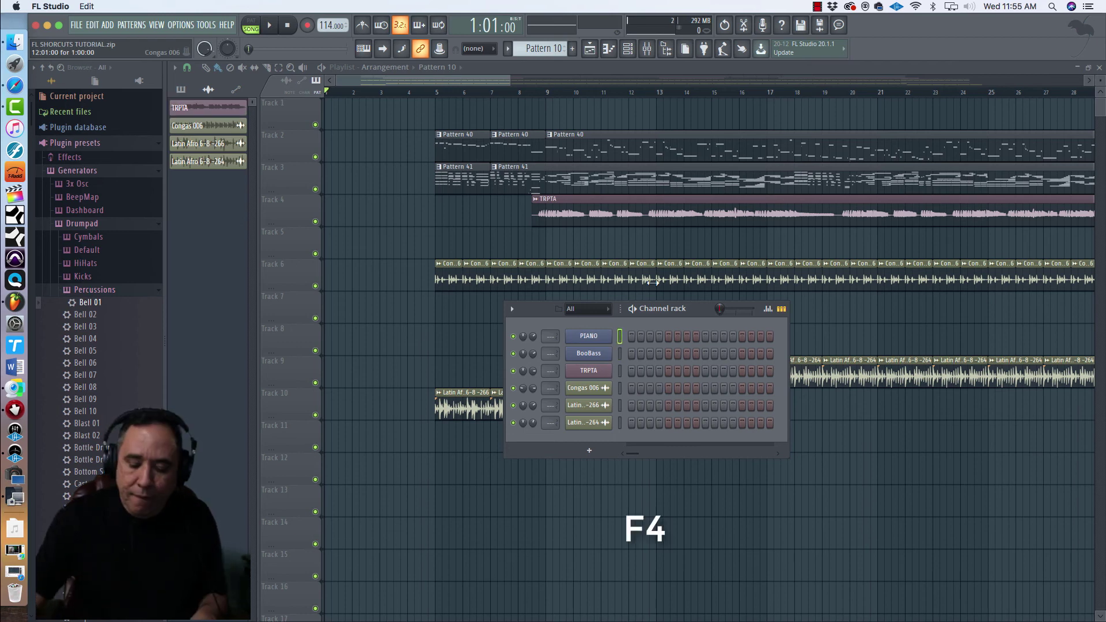
pyautogui.press('F4')
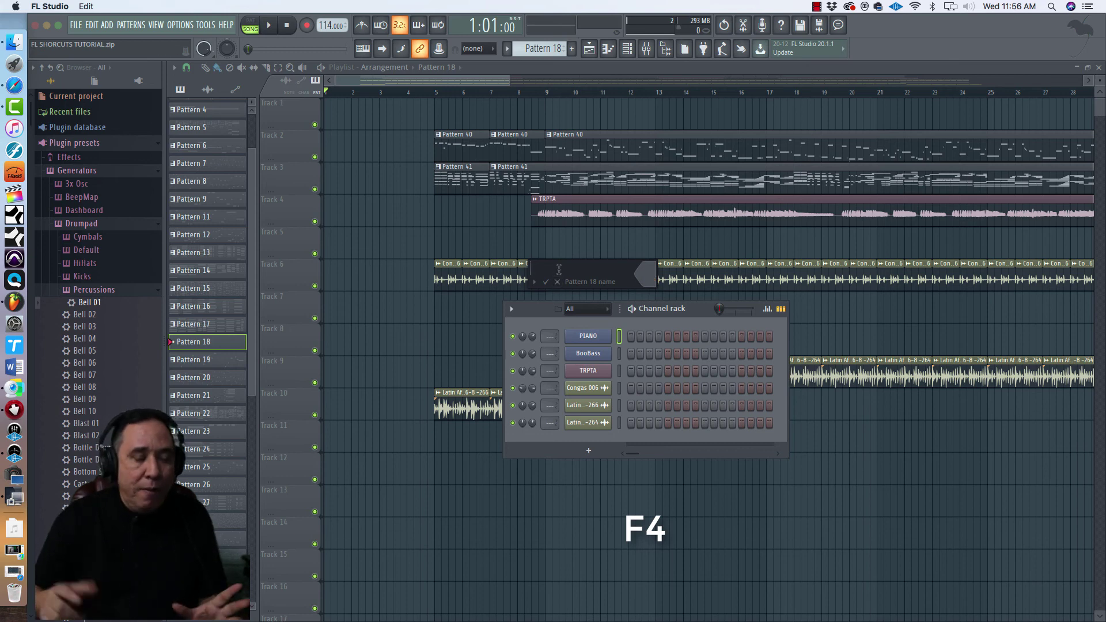
pyautogui.write('PERCUSSION')
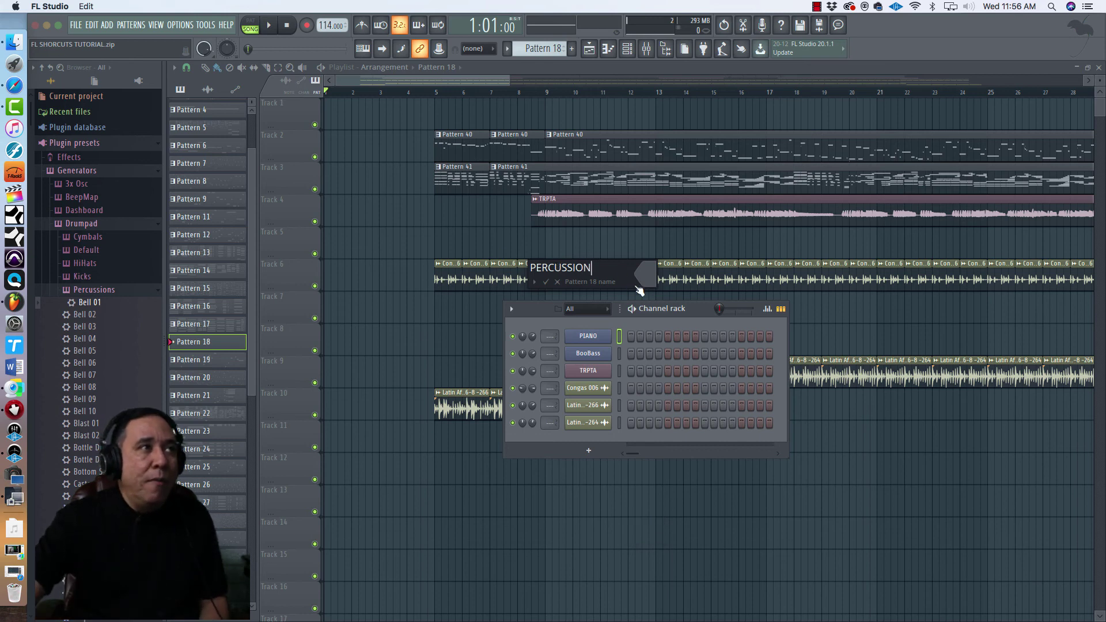
pyautogui.click(644, 276)
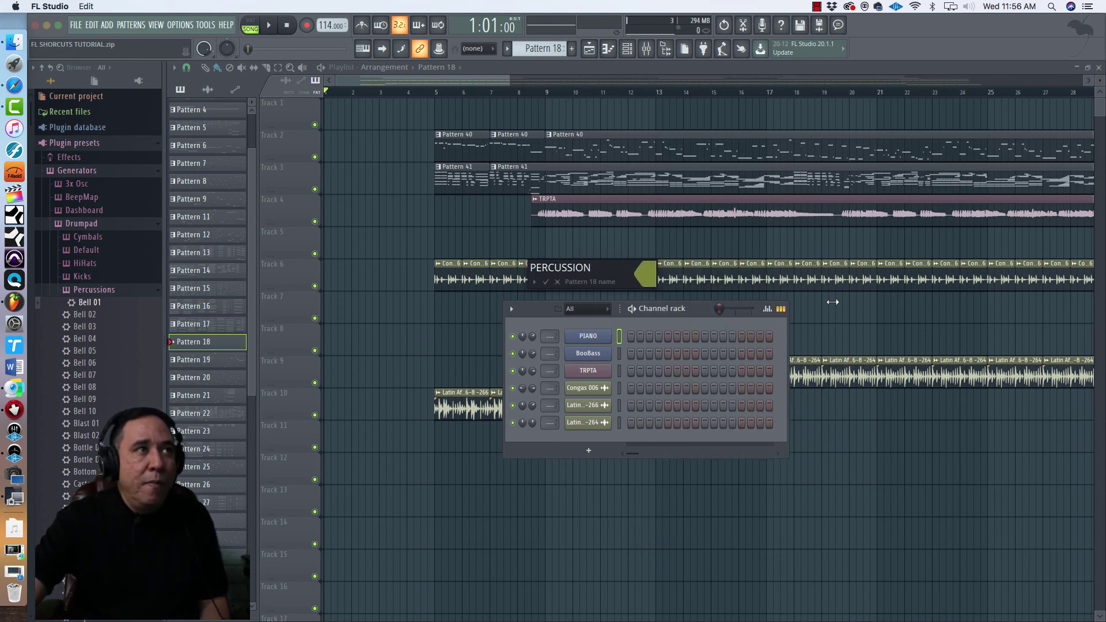
pyautogui.click(829, 309)
pyautogui.press('Return')
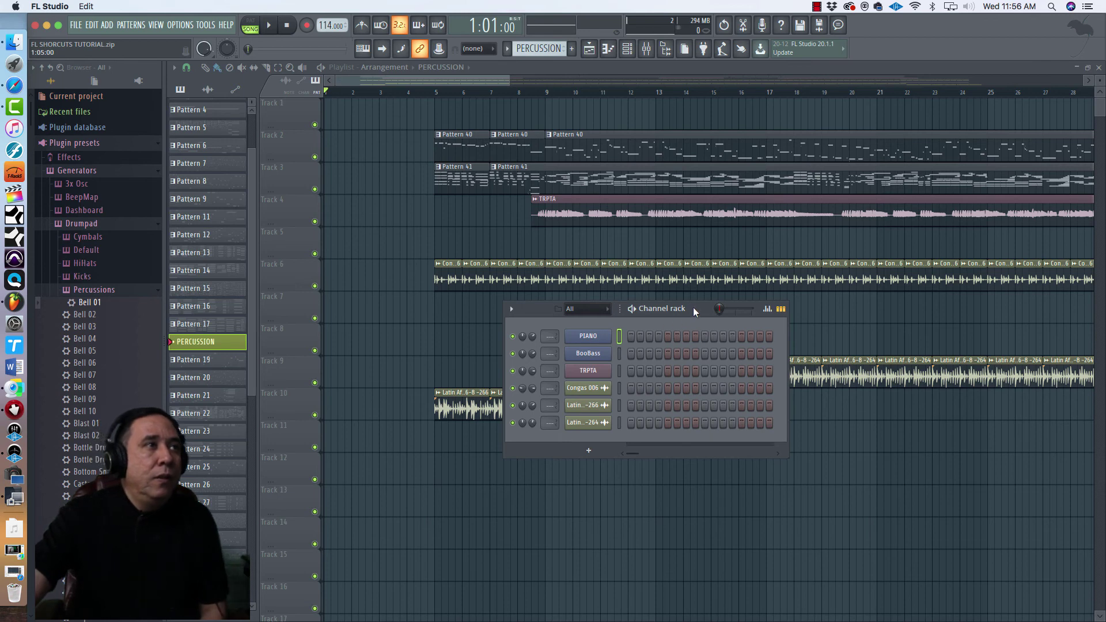
# Nudge the Channel rack window to a slightly different spot over the playlist
pyautogui.moveTo(693, 306); pyautogui.dragTo(703, 309)
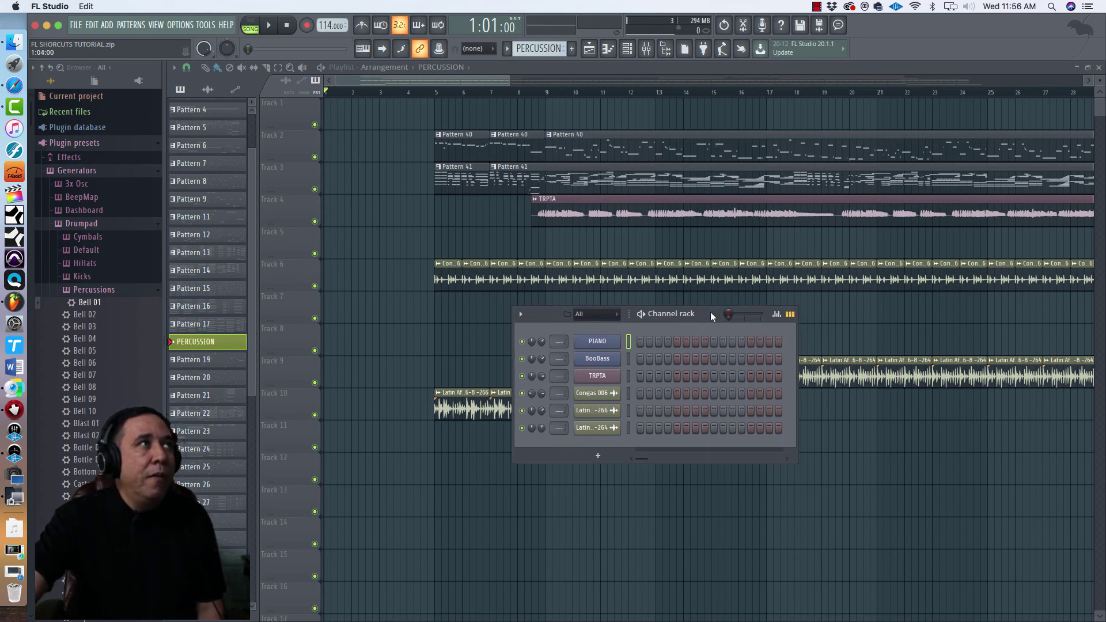
pyautogui.moveTo(710, 312); pyautogui.dragTo(708, 307)
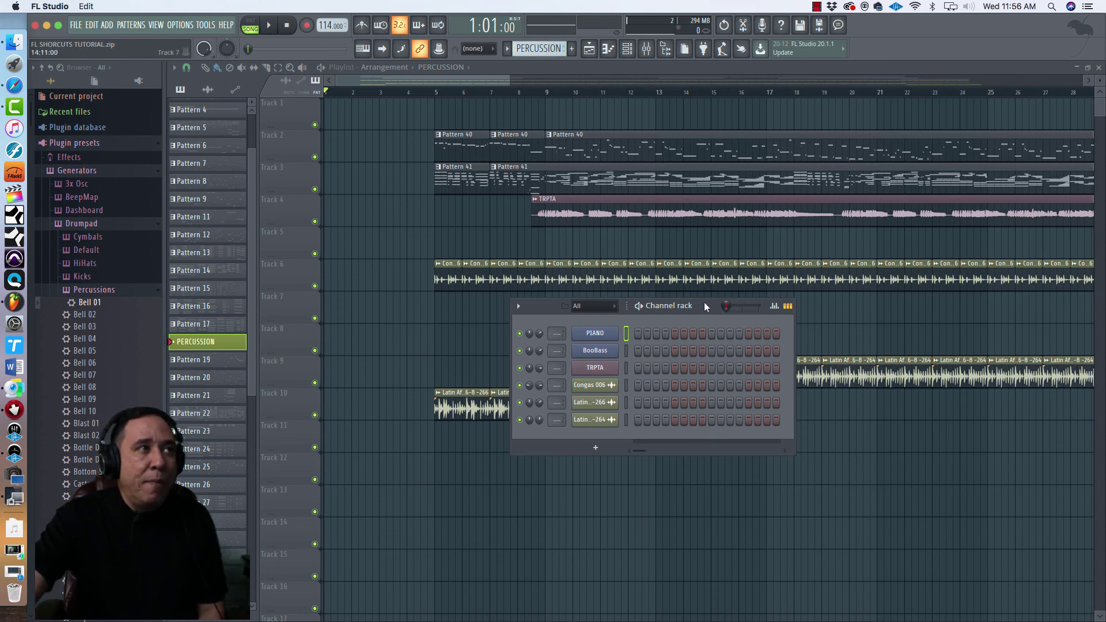
pyautogui.moveTo(703, 305); pyautogui.dragTo(703, 310)
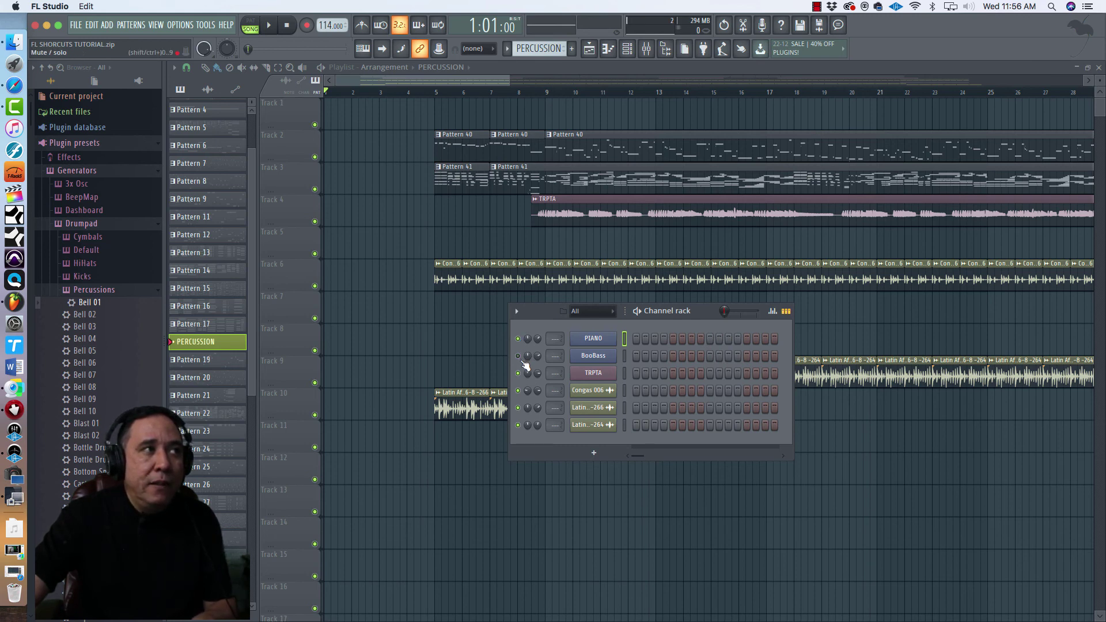
# Unmute the BooBass channel, and solo the PIANO channel before switching all channels back on
pyautogui.click(519, 357)
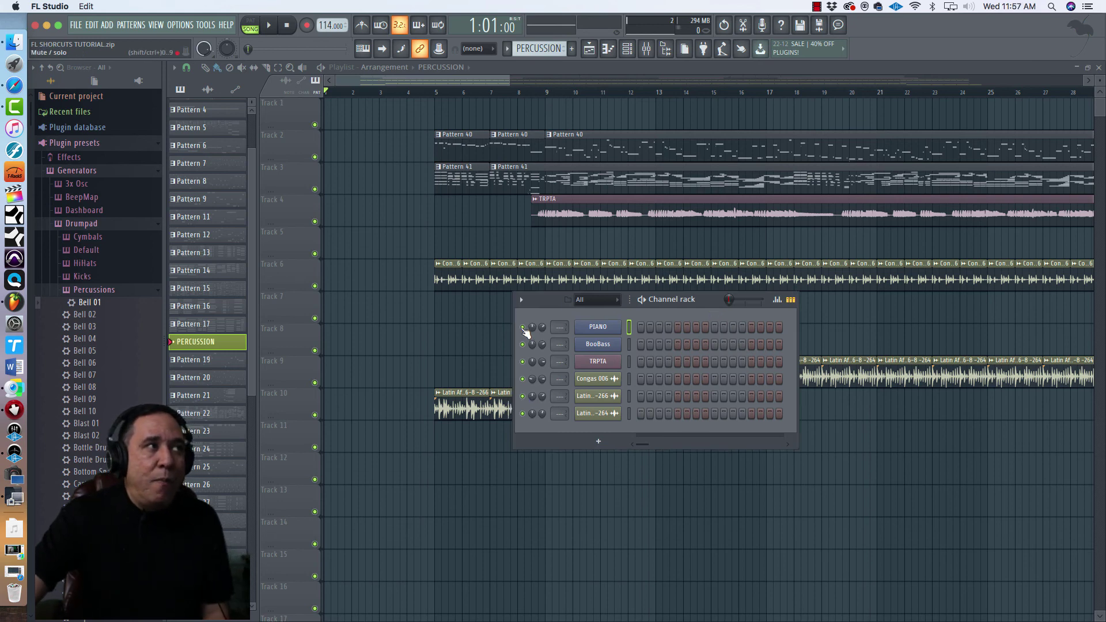
pyautogui.rightClick(525, 329)
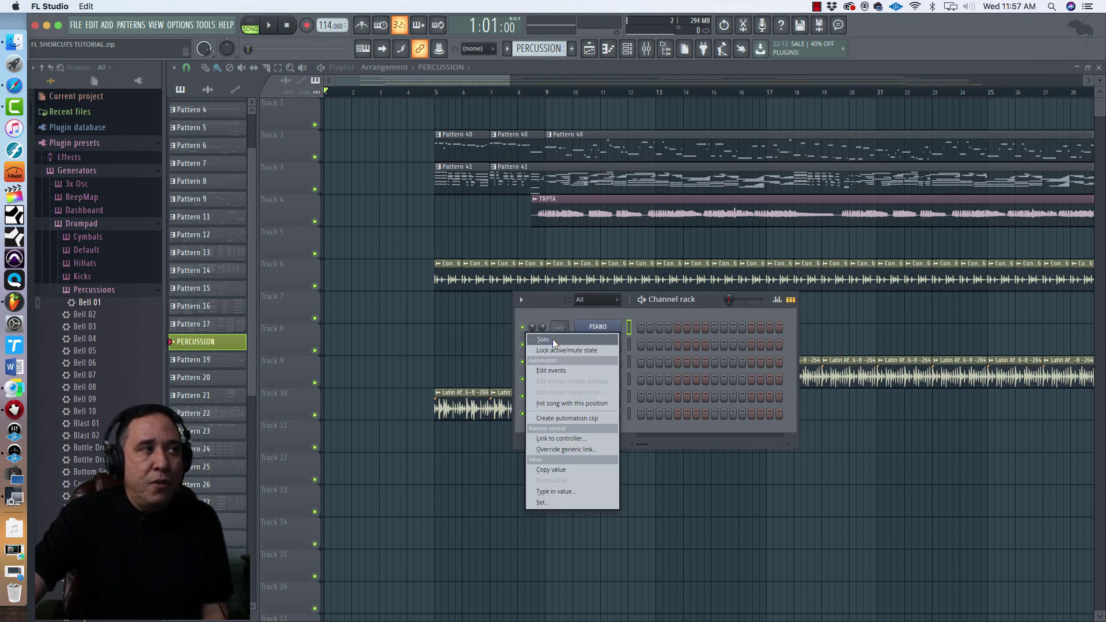
pyautogui.click(553, 340)
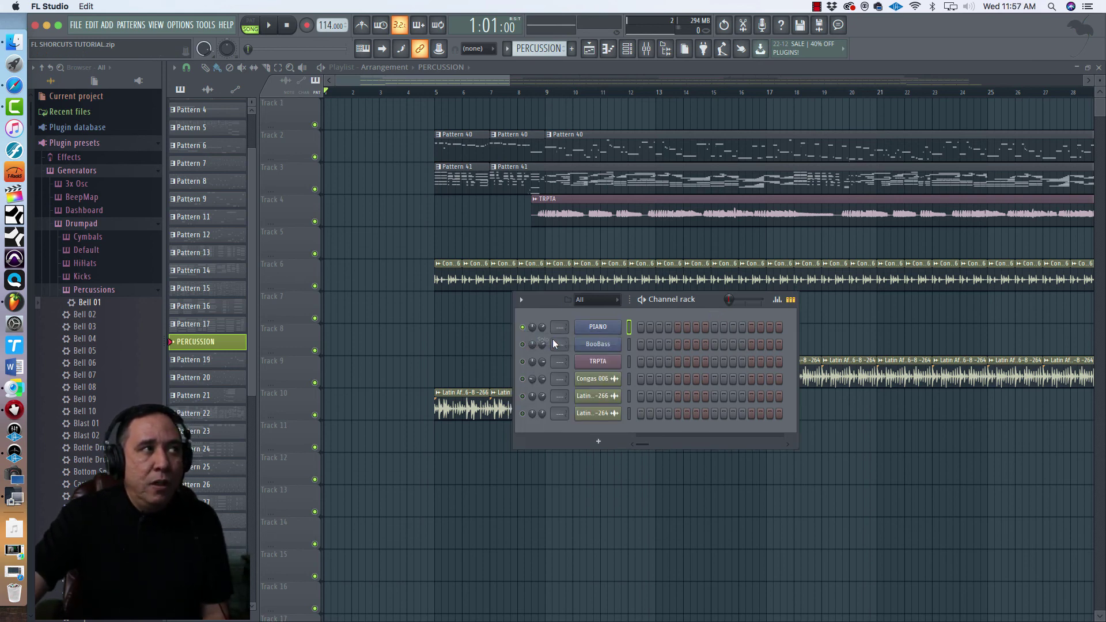
pyautogui.rightClick(524, 328)
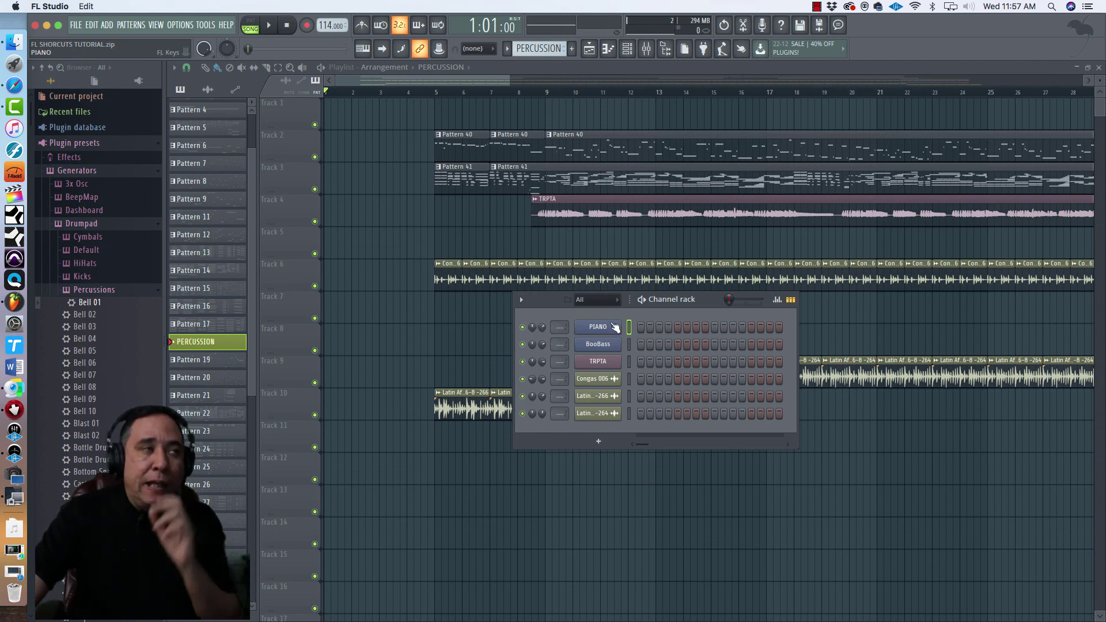
# Bring up the channel options for PIANO and BooBass, and open the PIANO channel in the Piano roll
pyautogui.rightClick(604, 329)
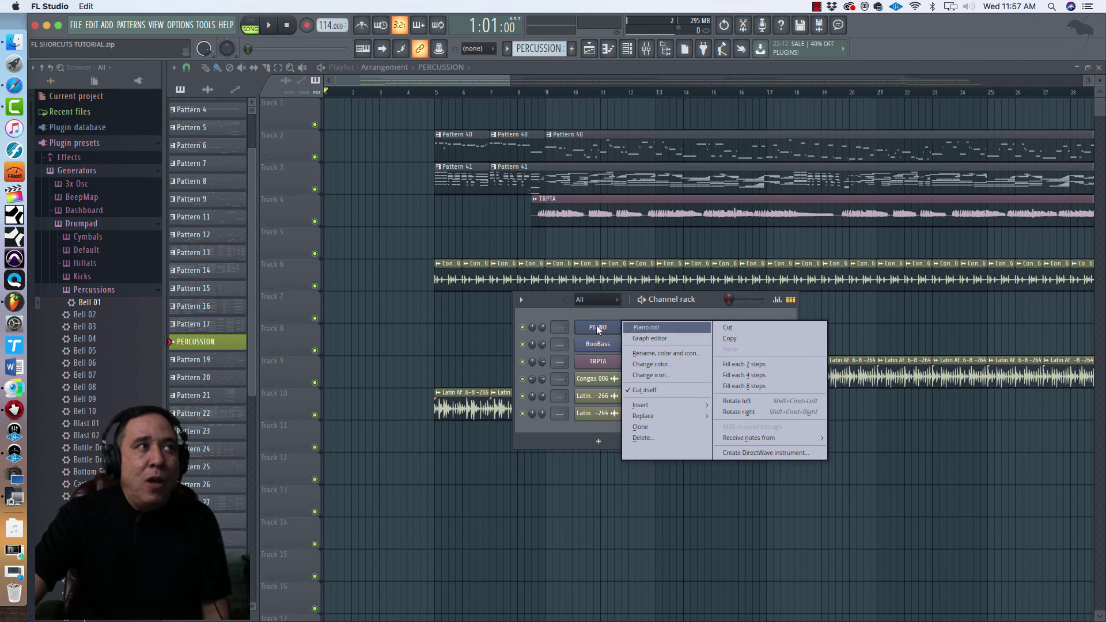
pyautogui.click(597, 327)
pyautogui.rightClick(602, 345)
pyautogui.click(603, 344)
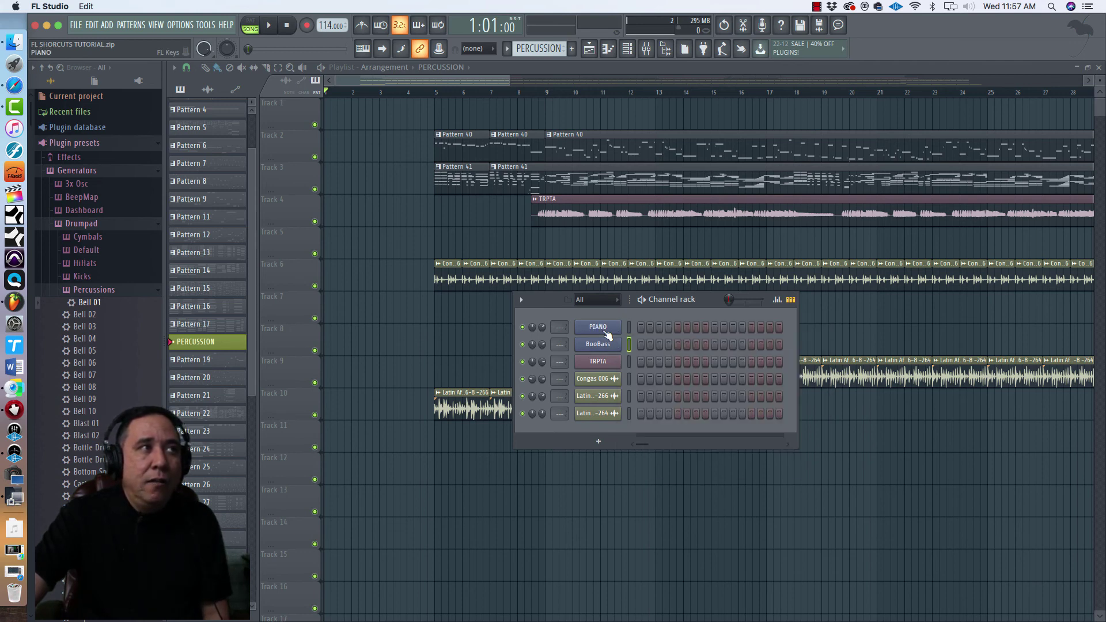
pyautogui.rightClick(606, 328)
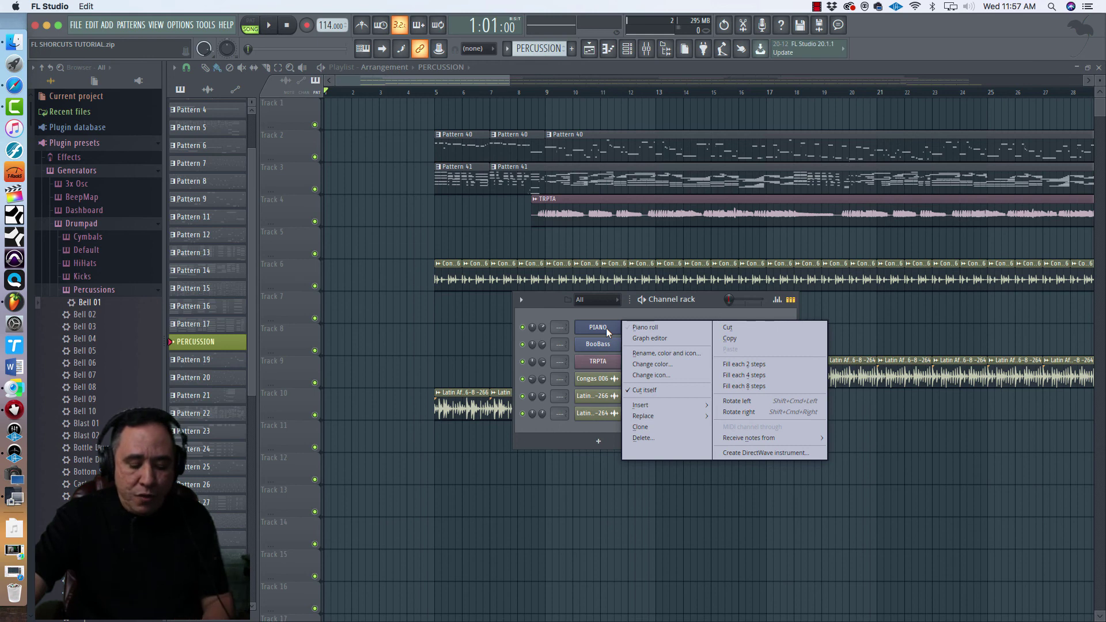
pyautogui.press('p')
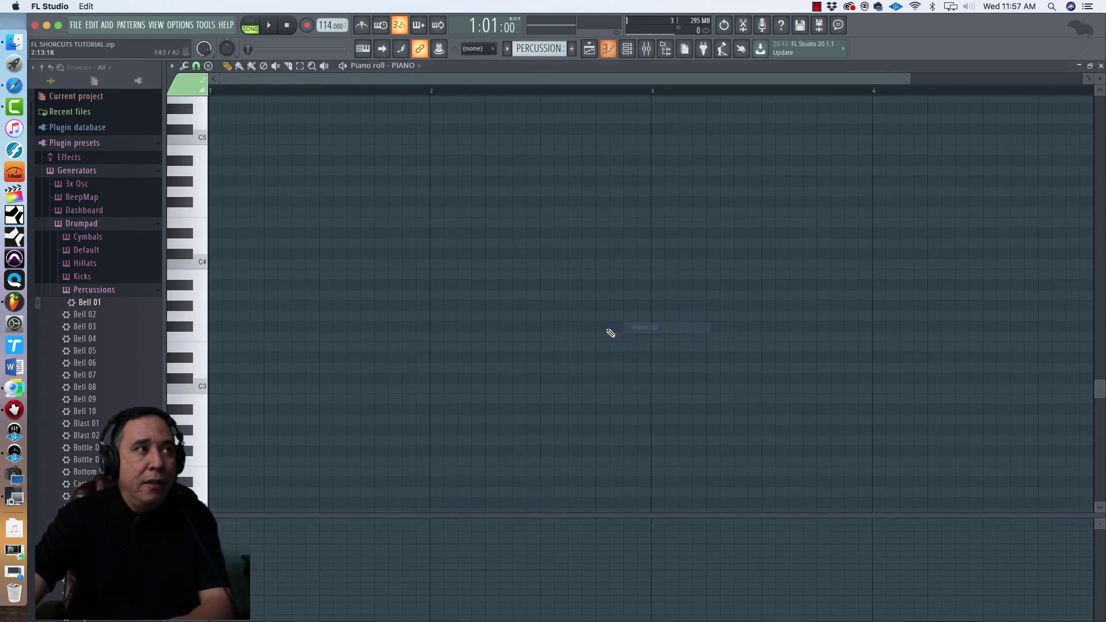
# Bring back the Channel rack, open the rename, color and icon editor for BooBass, and cancel it
pyautogui.press('F6')
pyautogui.rightClick(601, 345)
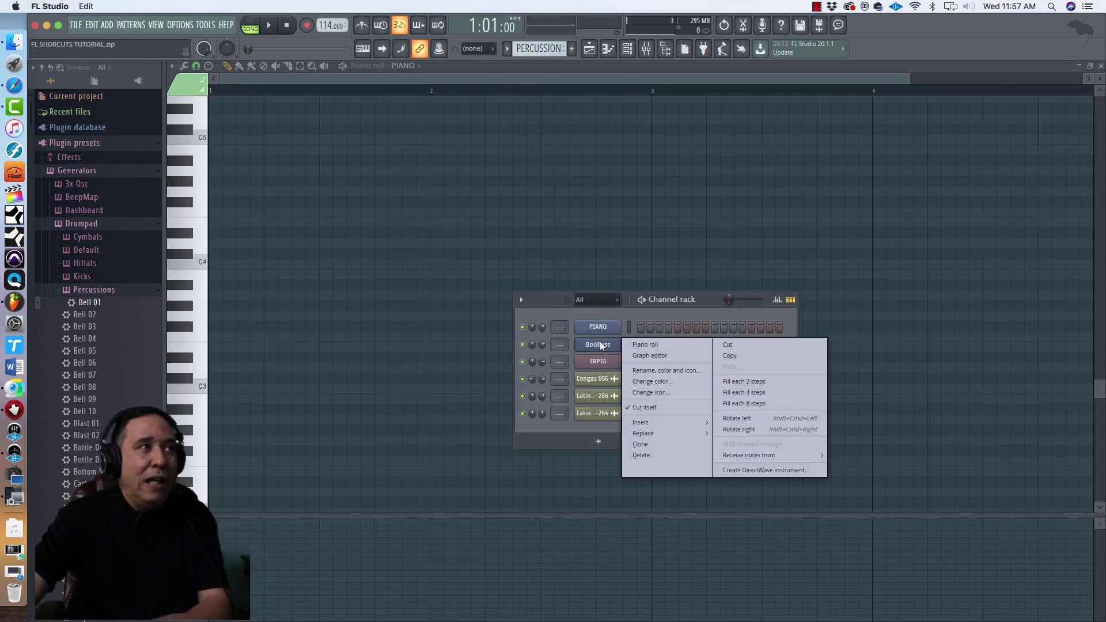
pyautogui.click(644, 371)
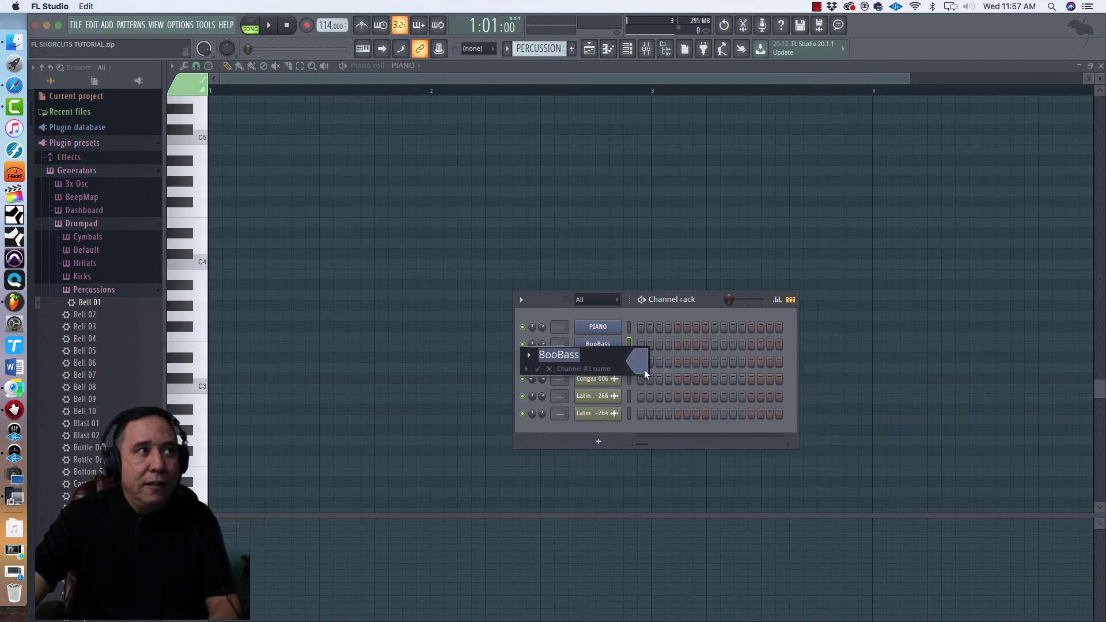
pyautogui.click(549, 369)
# Open the sample-loading browser for the TRPTA channel and cancel it without choosing a file
pyautogui.rightClick(603, 361)
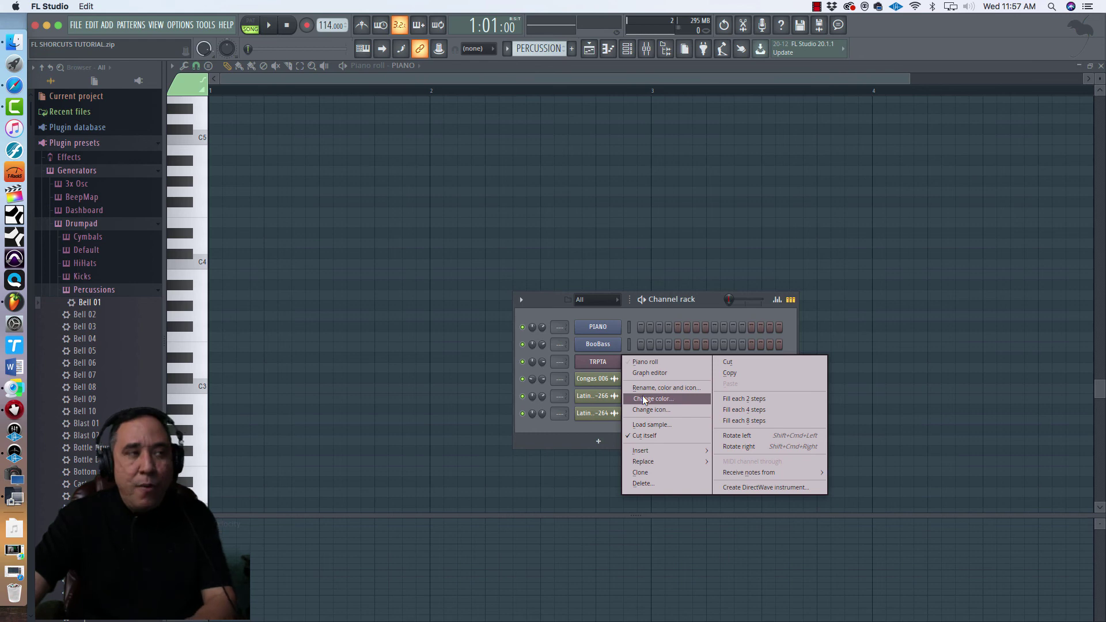
pyautogui.click(640, 426)
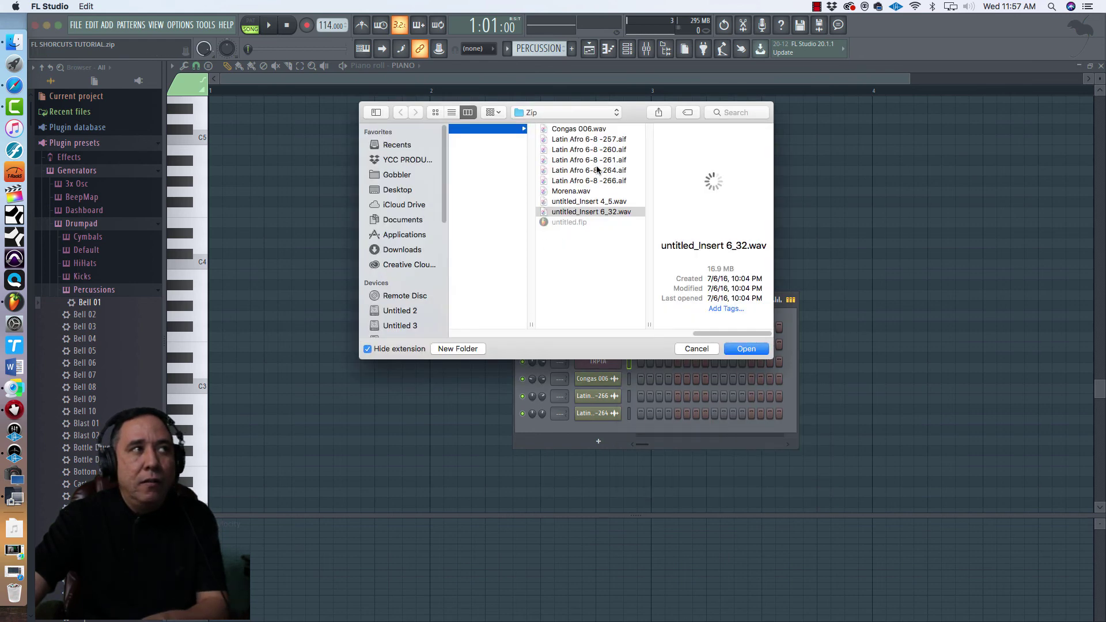
pyautogui.click(696, 349)
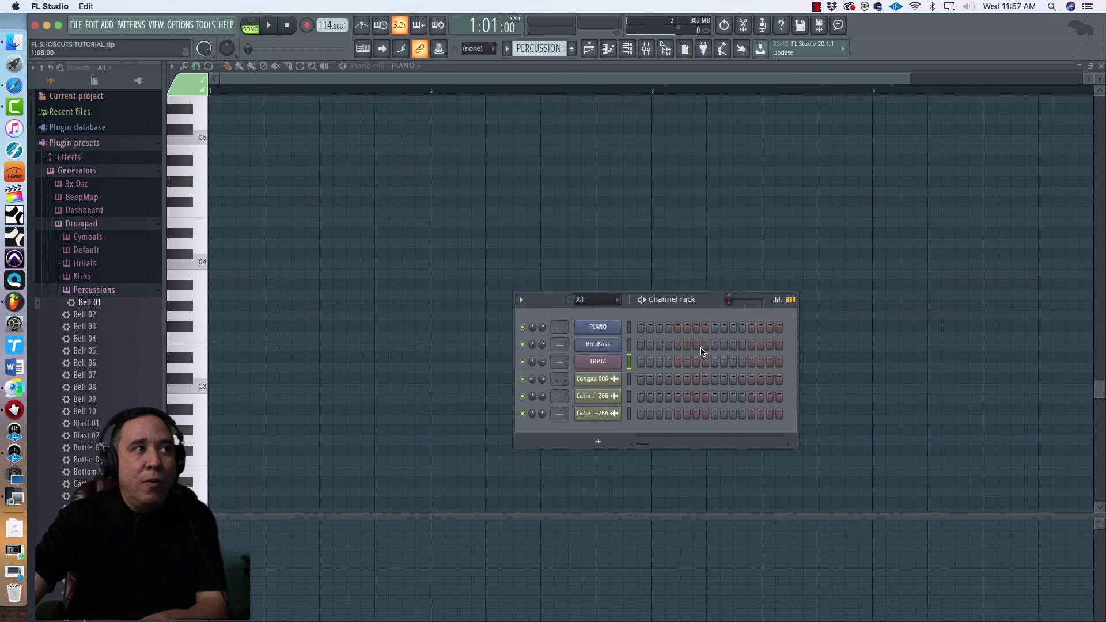
# Request deletion of the TRPTA channel from its channel options, and cancel the deletion
pyautogui.rightClick(605, 363)
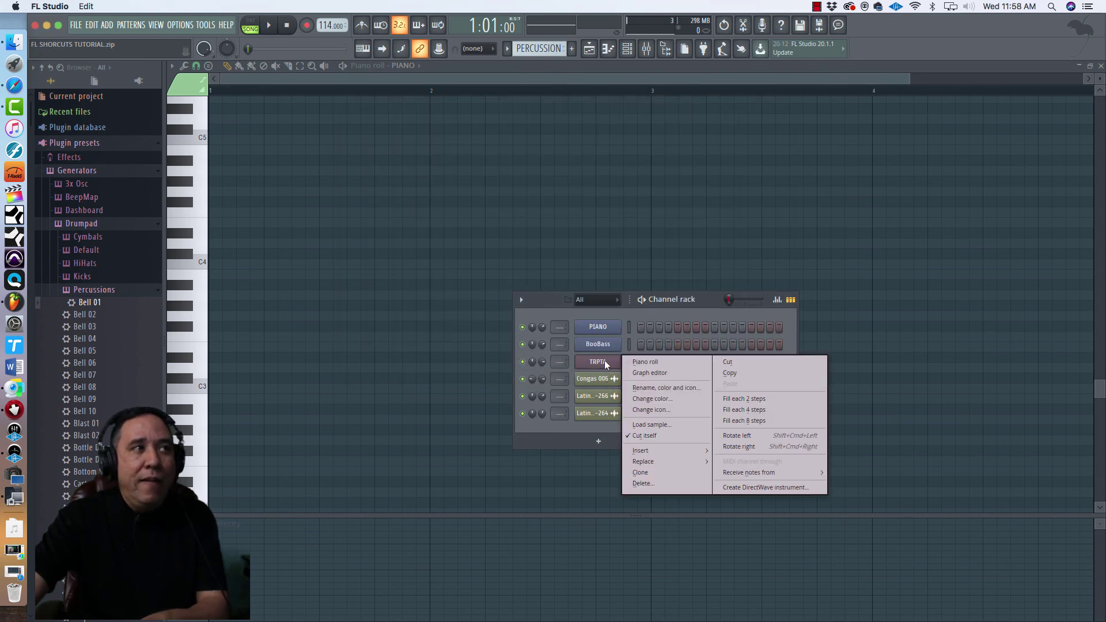
pyautogui.moveTo(639, 452)
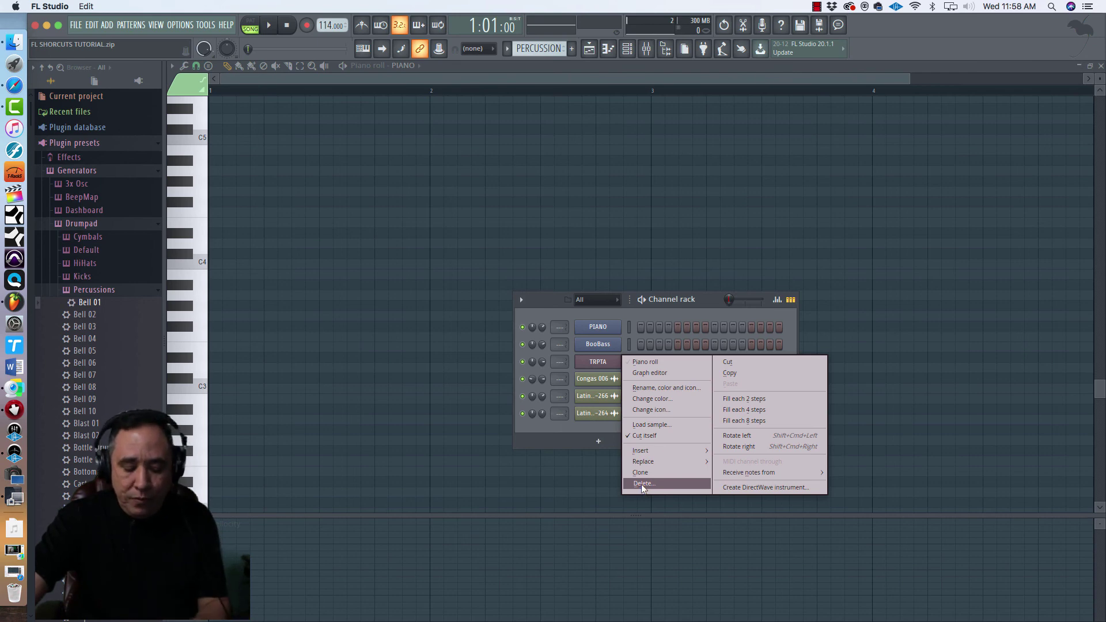
pyautogui.click(643, 487)
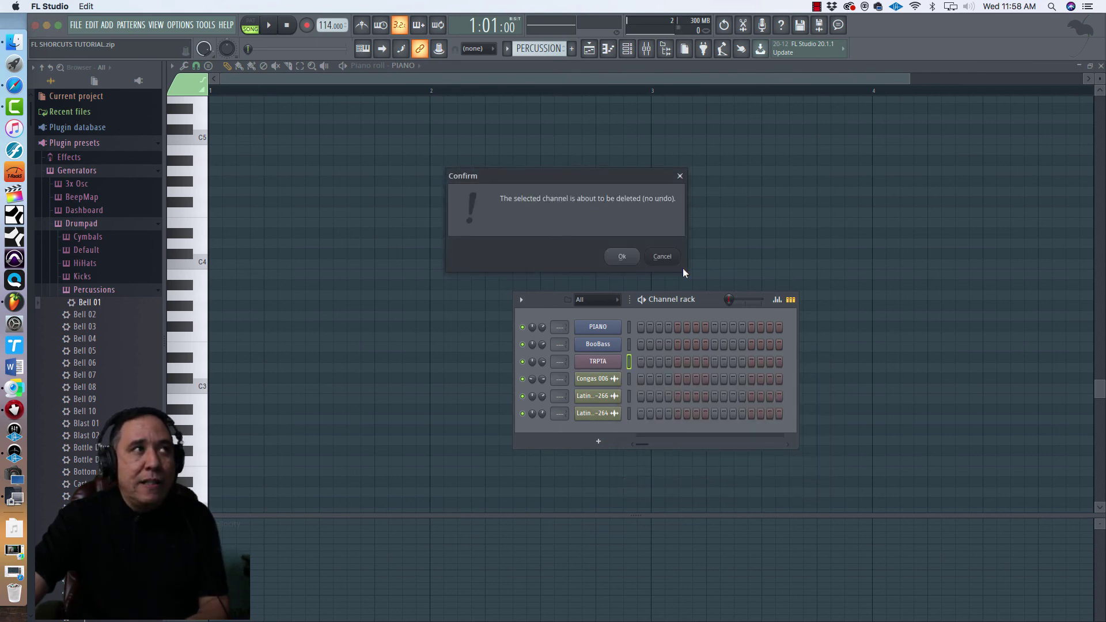
pyautogui.click(662, 255)
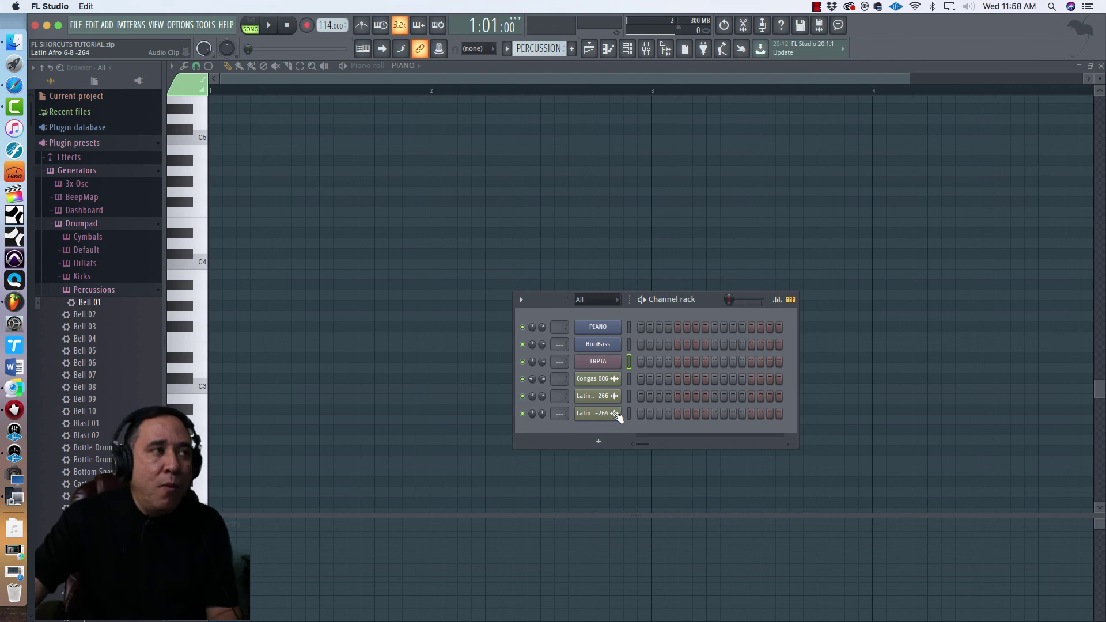
# Open the PIANO channel in the Piano roll from its channel options
pyautogui.rightClick(610, 328)
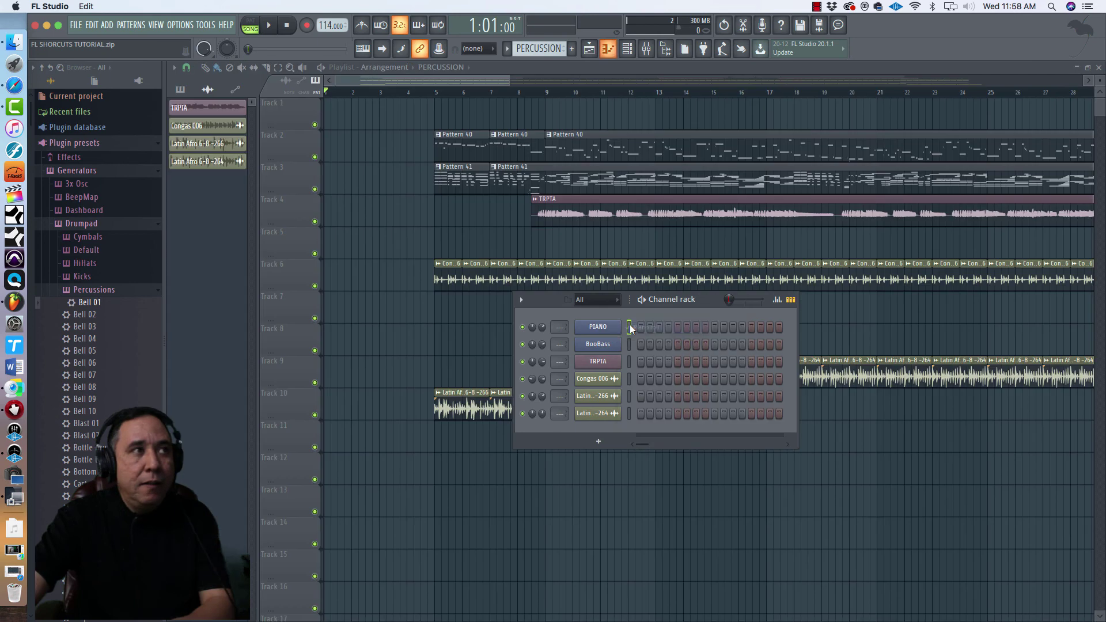
pyautogui.click(632, 327)
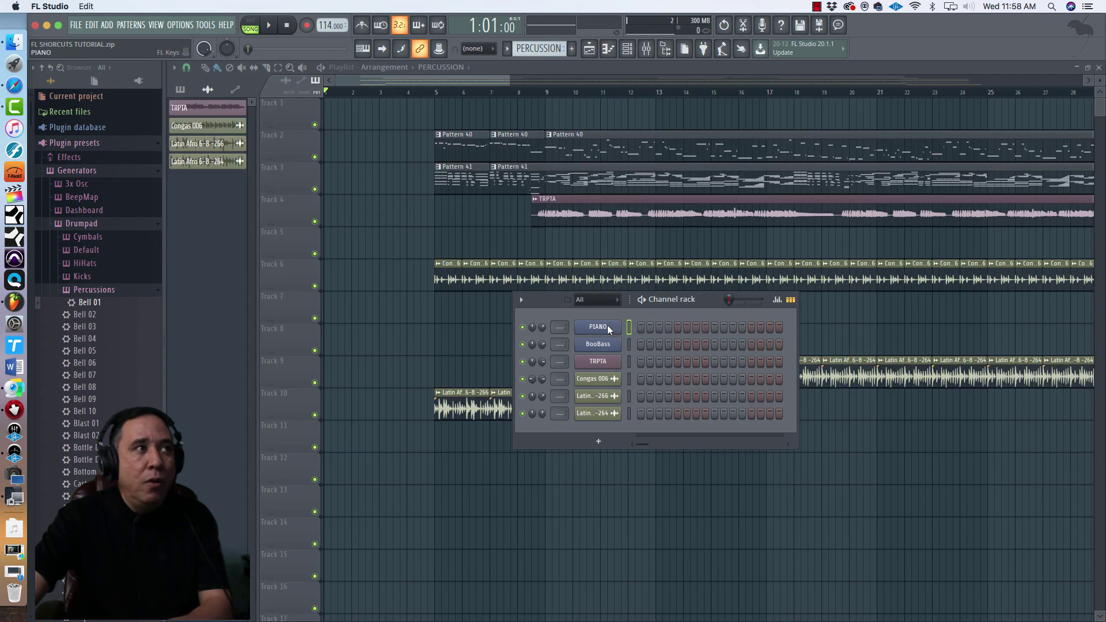
pyautogui.rightClick(610, 328)
pyautogui.click(635, 328)
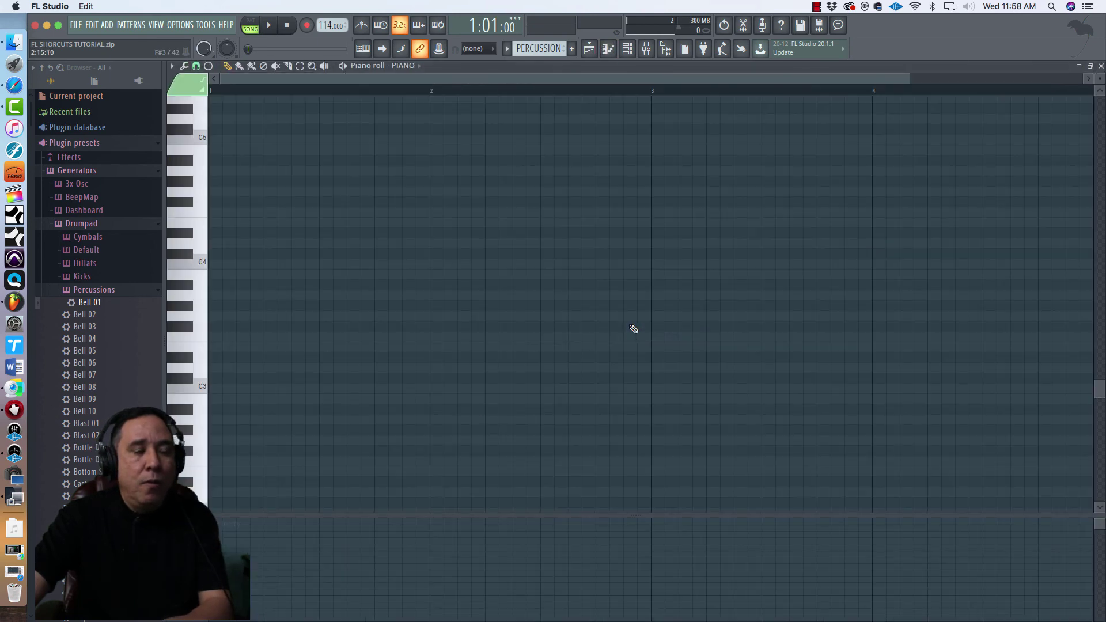
# Bring back the Channel rack, open the rename, color and icon editor for PIANO, and cancel it
pyautogui.click(627, 49)
pyautogui.rightClick(598, 327)
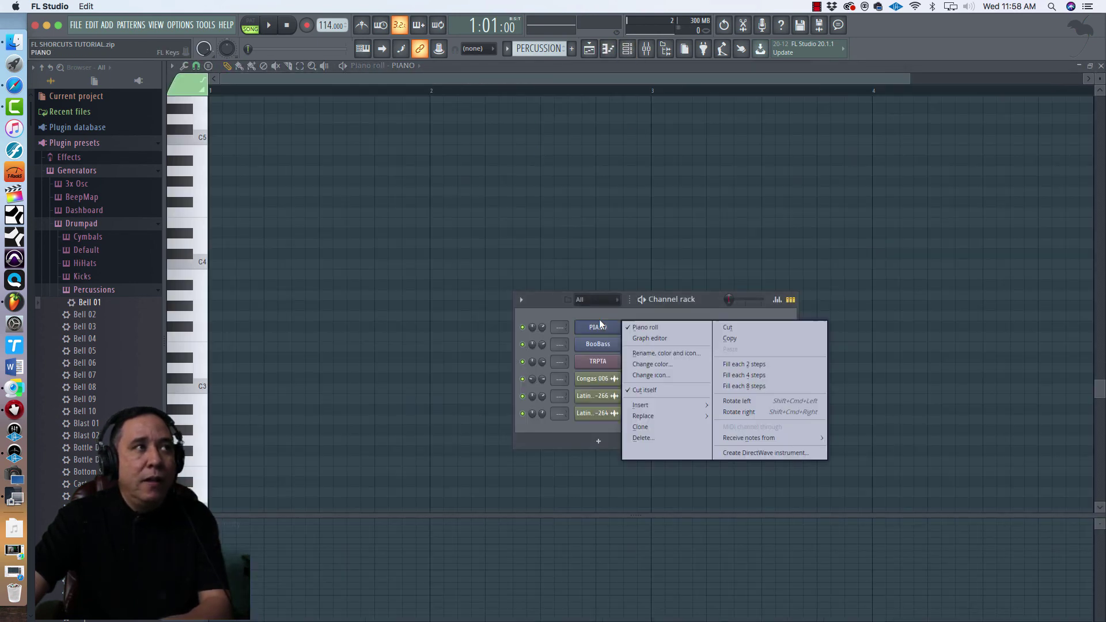
pyautogui.click(651, 353)
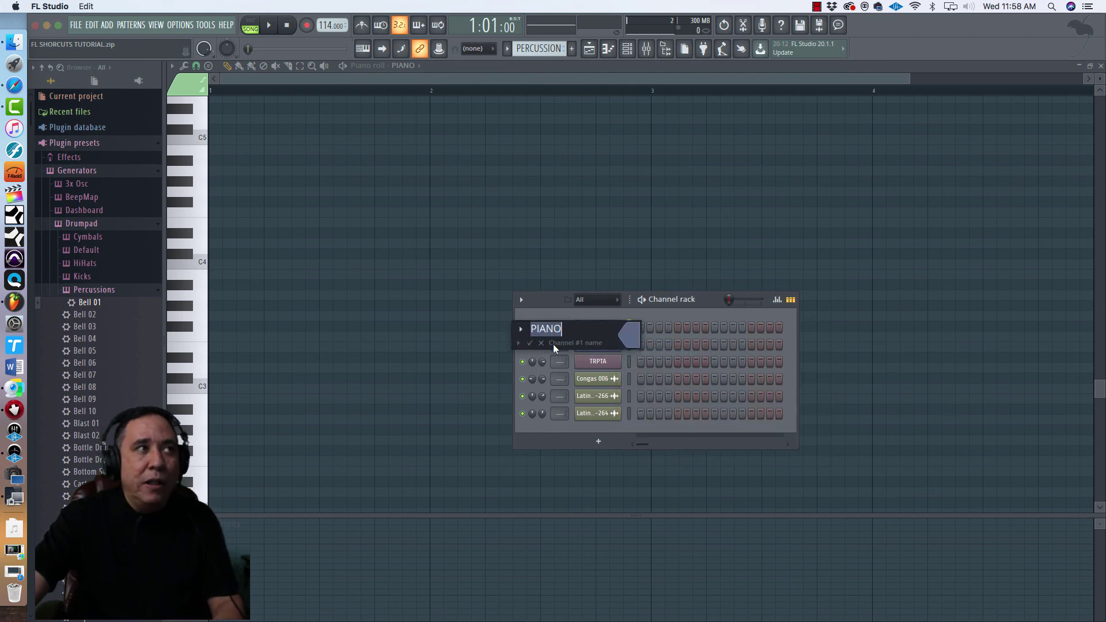
pyautogui.click(541, 343)
# Look through the insertable plugins in BooBass's channel options and the commands in TRPTA's options, without choosing any
pyautogui.rightClick(603, 344)
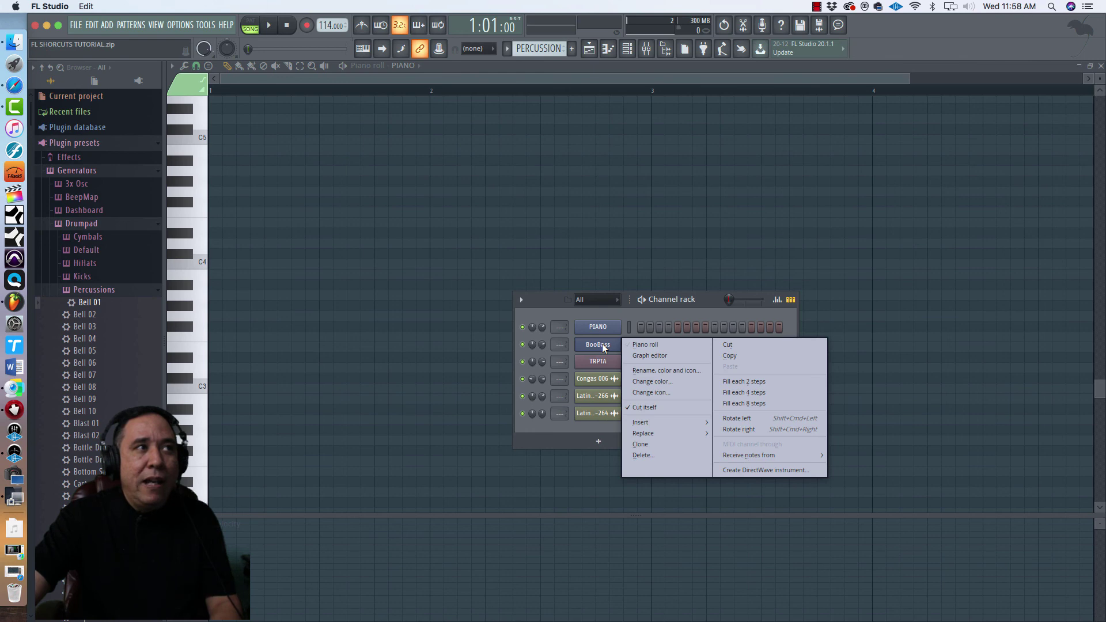
pyautogui.press('i')
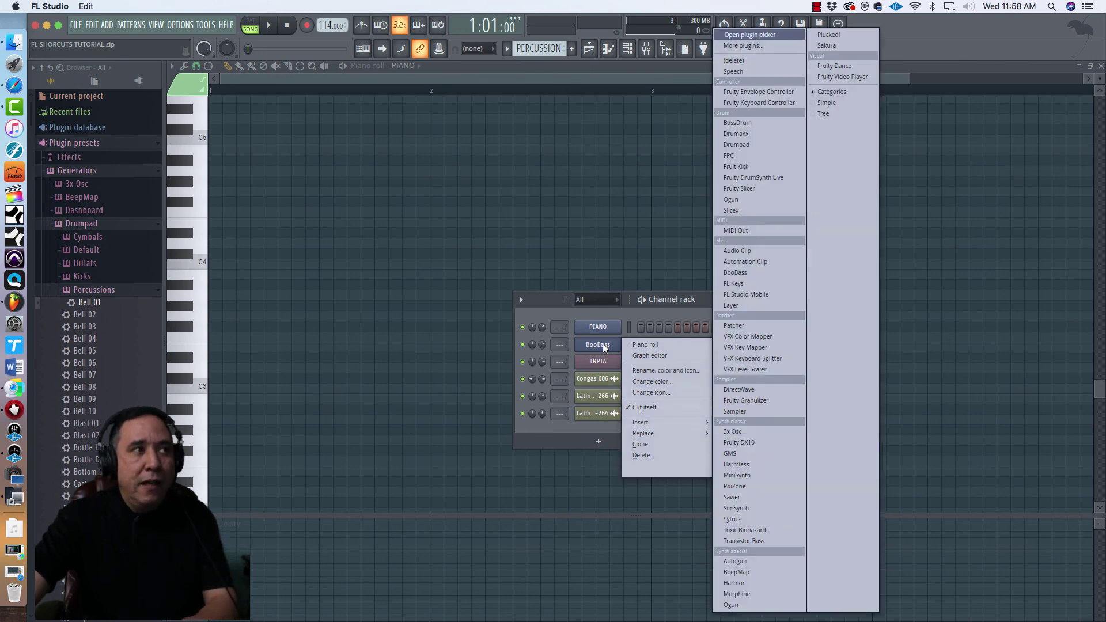
pyautogui.click(595, 366)
pyautogui.rightClick(596, 365)
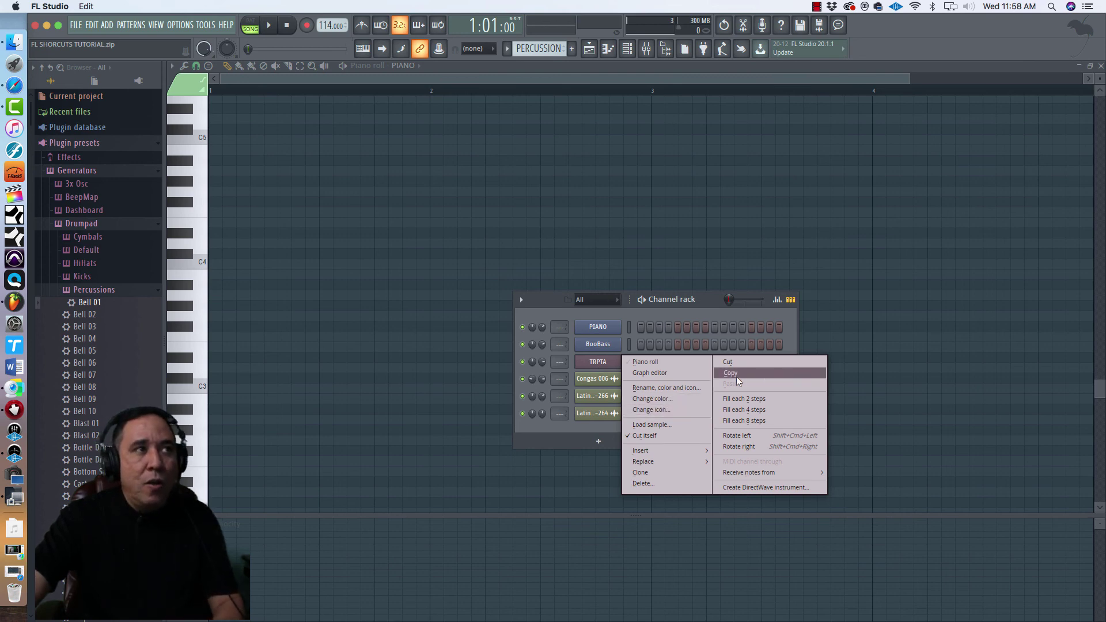
pyautogui.click(598, 396)
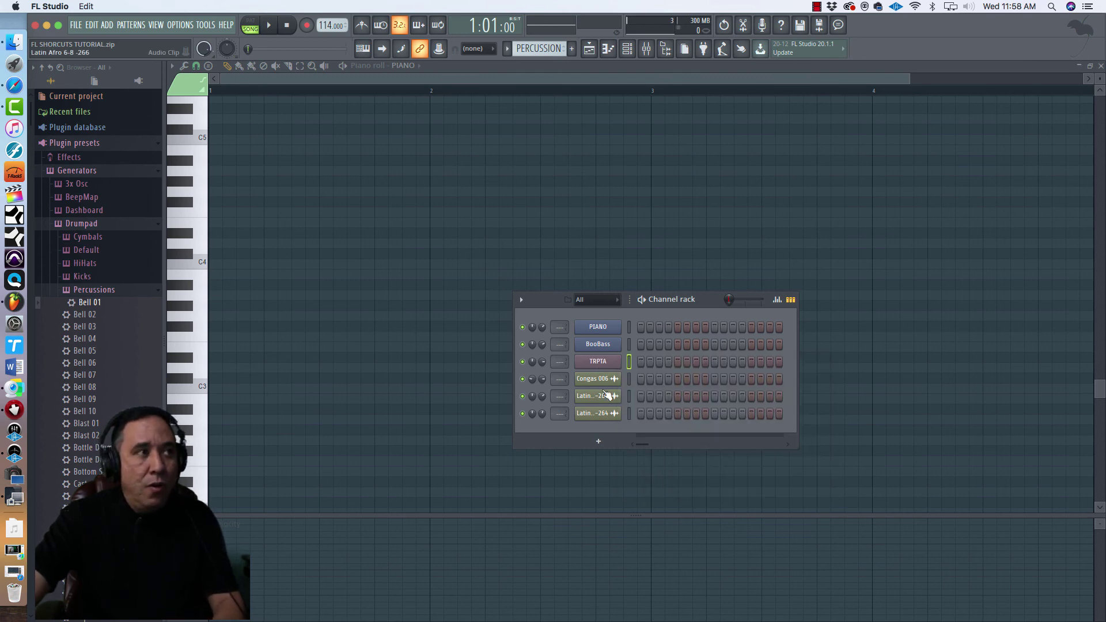
# Use the delete shortcut on the TRPTA channel and decline the deletion
pyautogui.rightClick(604, 364)
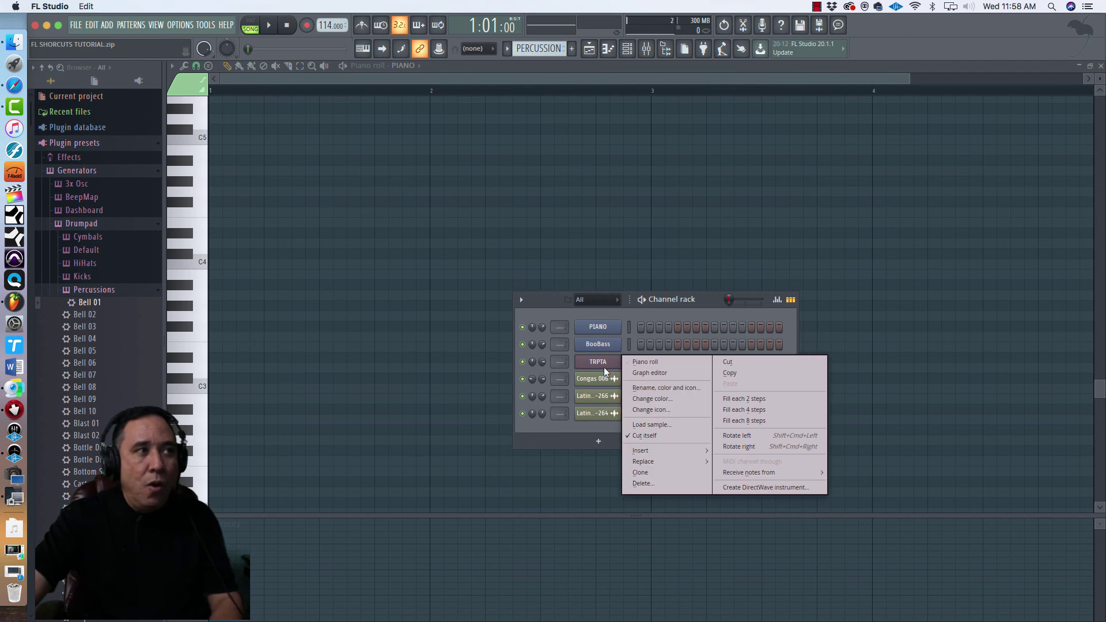
pyautogui.hotkey('alt', 'Delete')
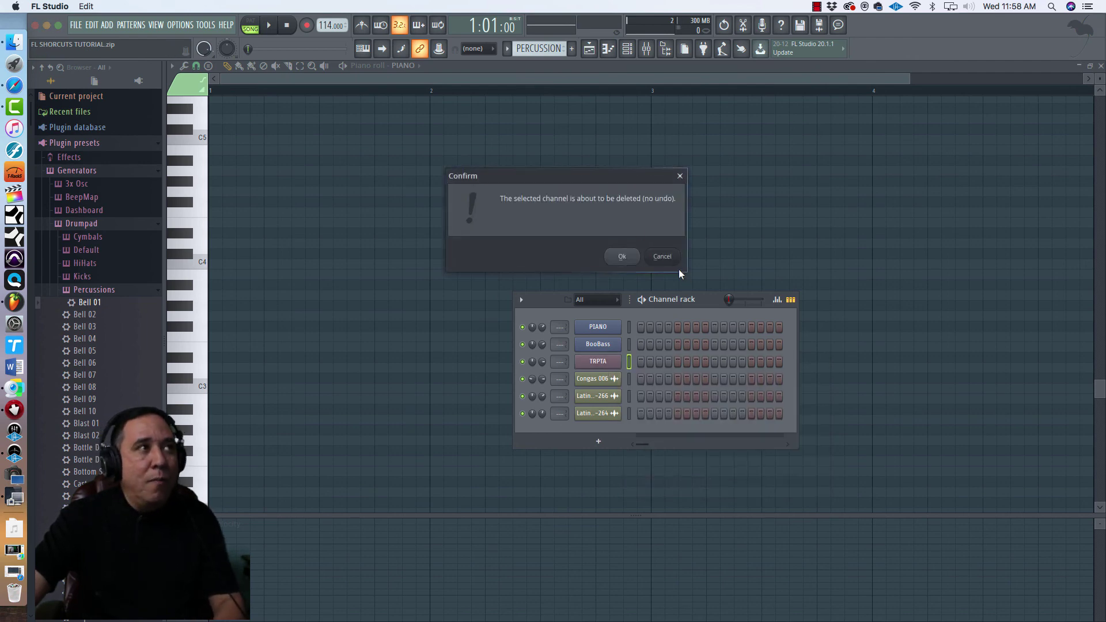
pyautogui.click(661, 256)
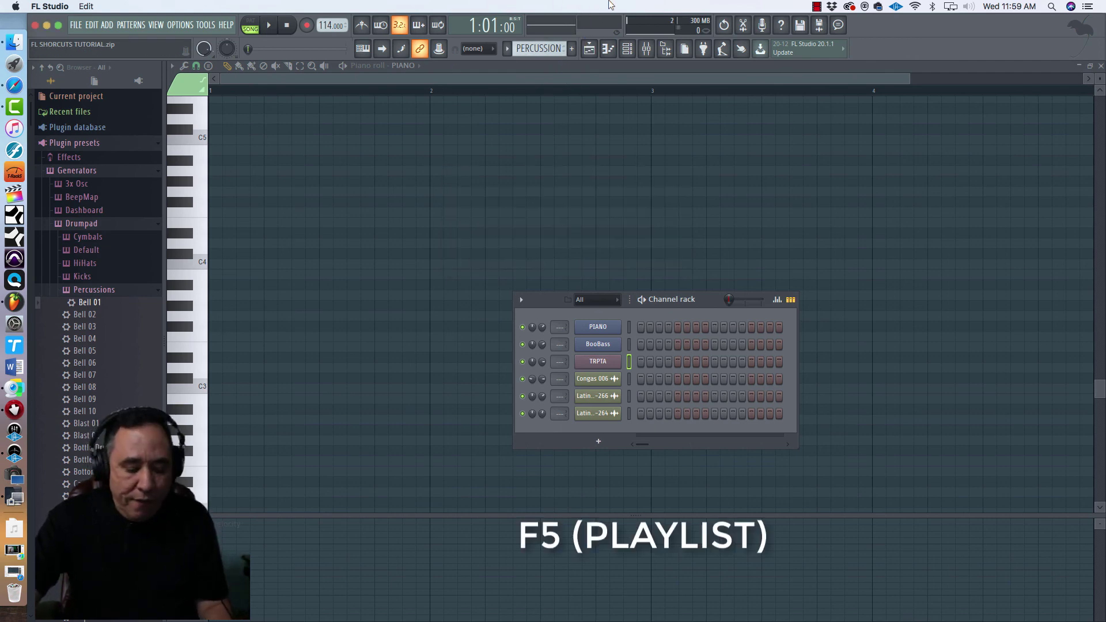
# Show the Playlist and zoom out until the whole arrangement fits in view
pyautogui.press('F5')
pyautogui.scroll(-3, 565, 92)
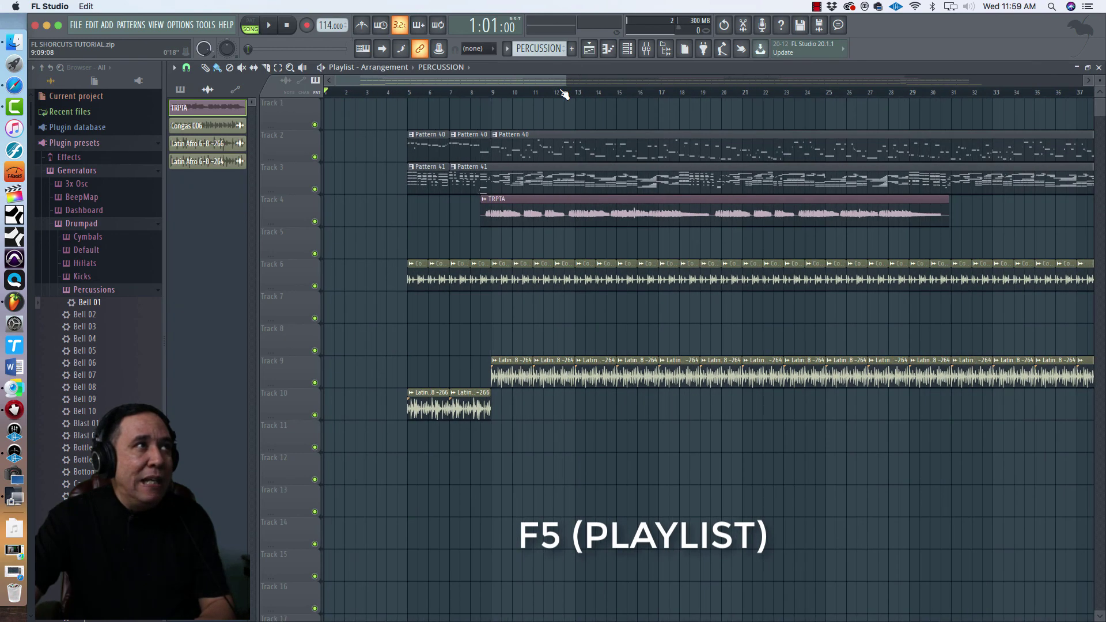
pyautogui.scroll(-5, 564, 94)
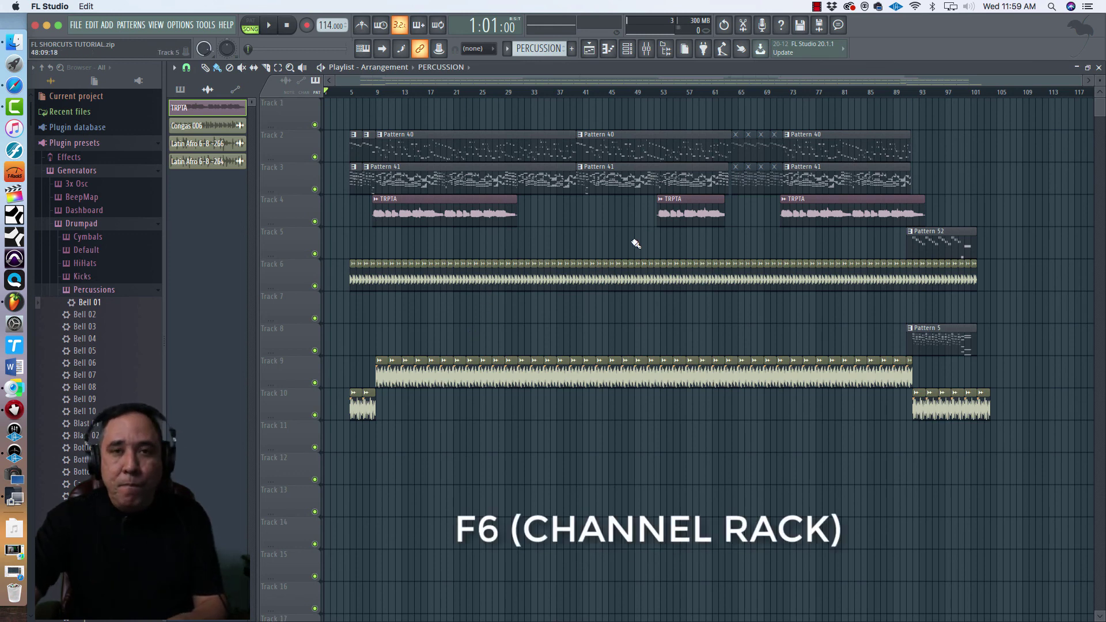
# Show the Channel rack and move it below the Playlist clips, and briefly open and close TRPTA's Piano roll
pyautogui.press('F6')
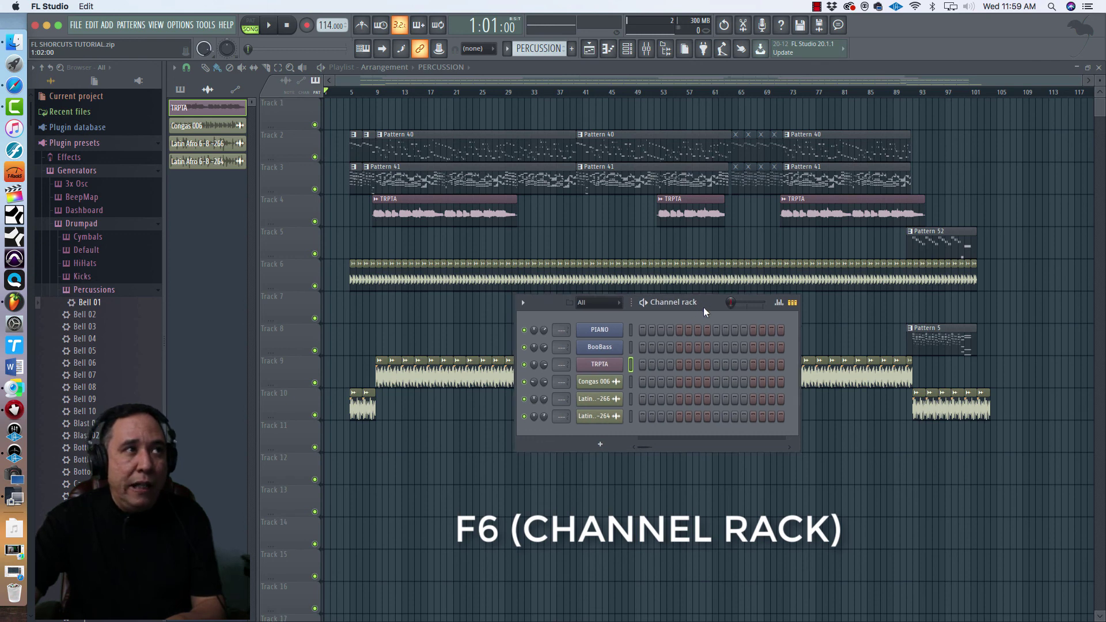
pyautogui.moveTo(704, 306); pyautogui.dragTo(701, 425)
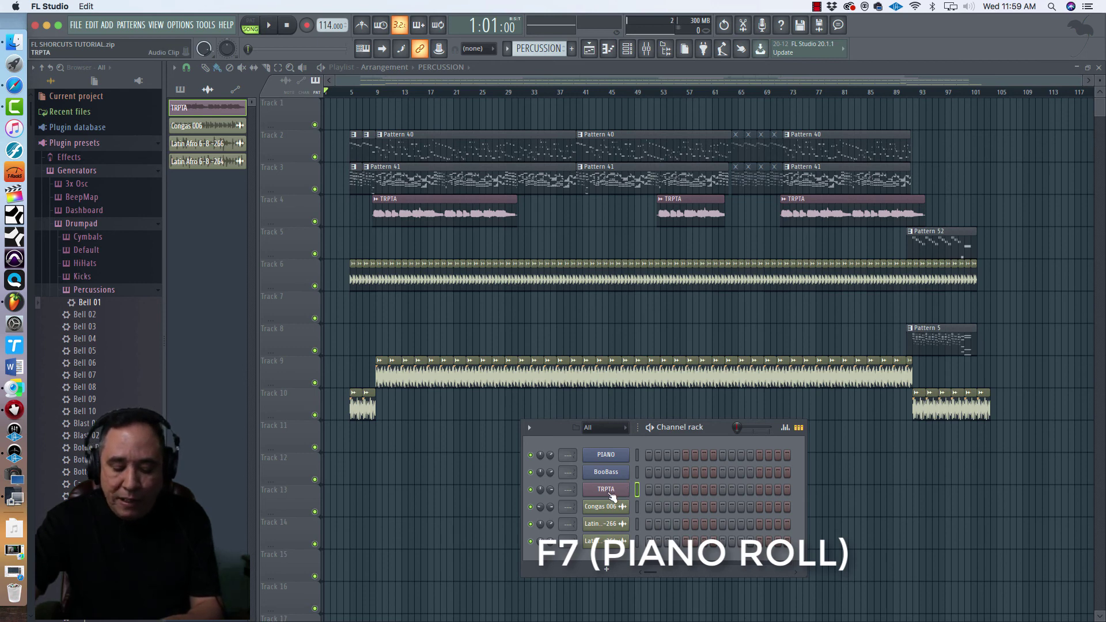
pyautogui.press('F7')
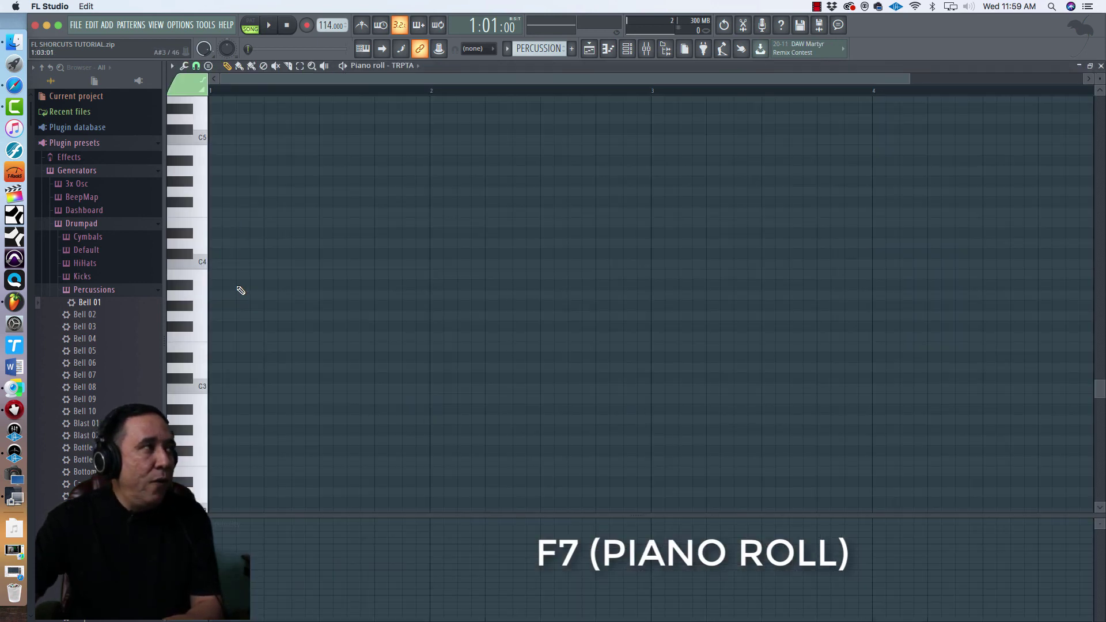
pyautogui.press('F7')
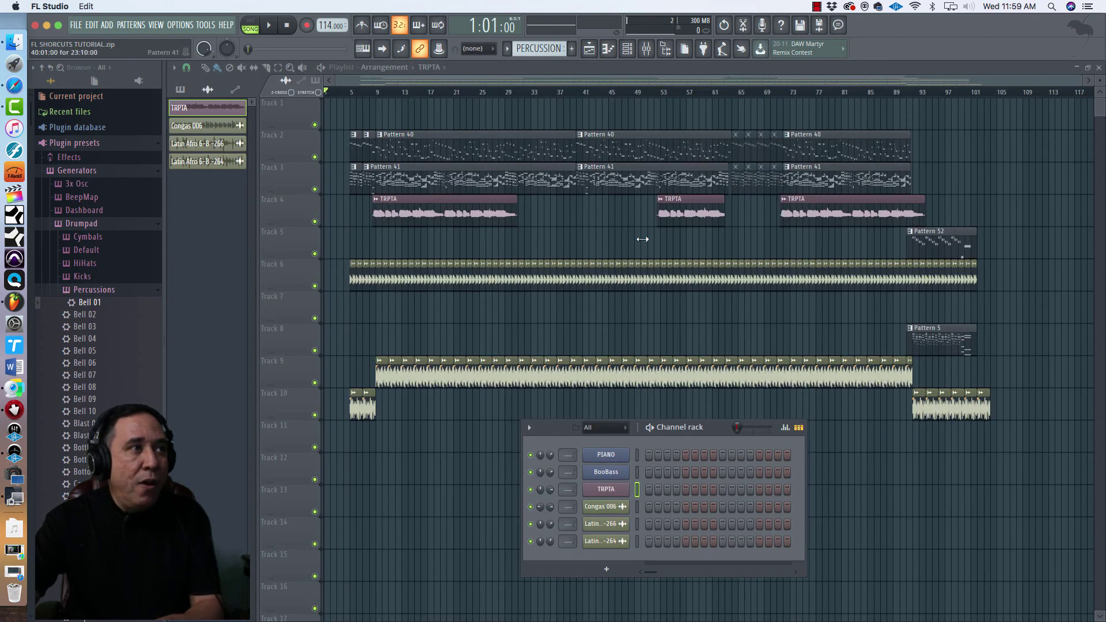
# Add Fruity Slicer from the plugin picker as a new channel below the last Latin channel, and undo the addition
pyautogui.press('F8')
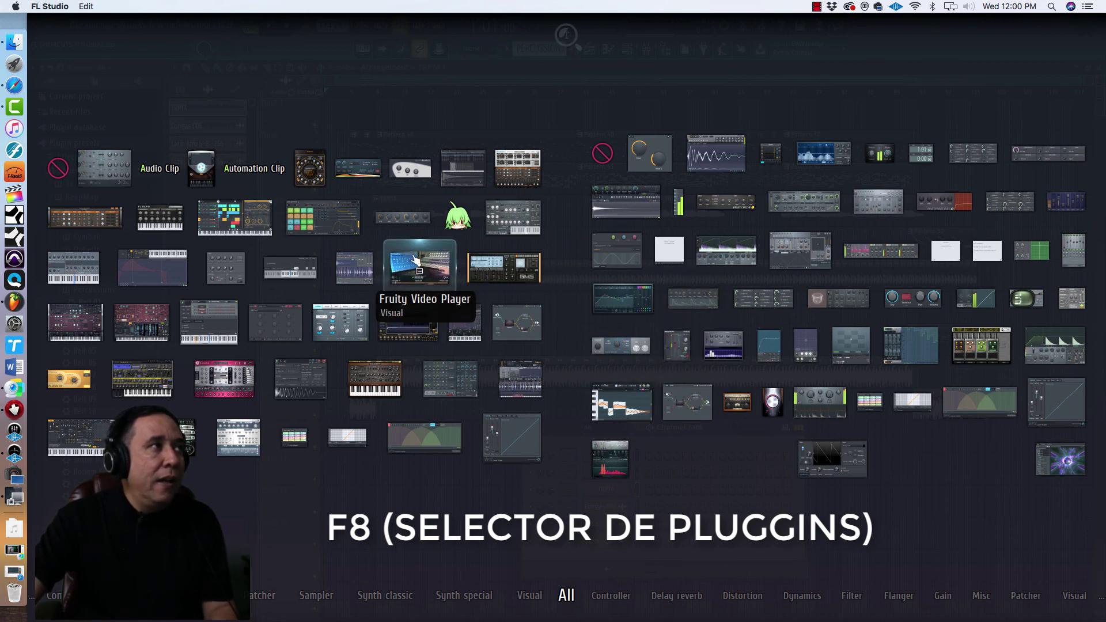
pyautogui.moveTo(358, 268); pyautogui.dragTo(604, 556)
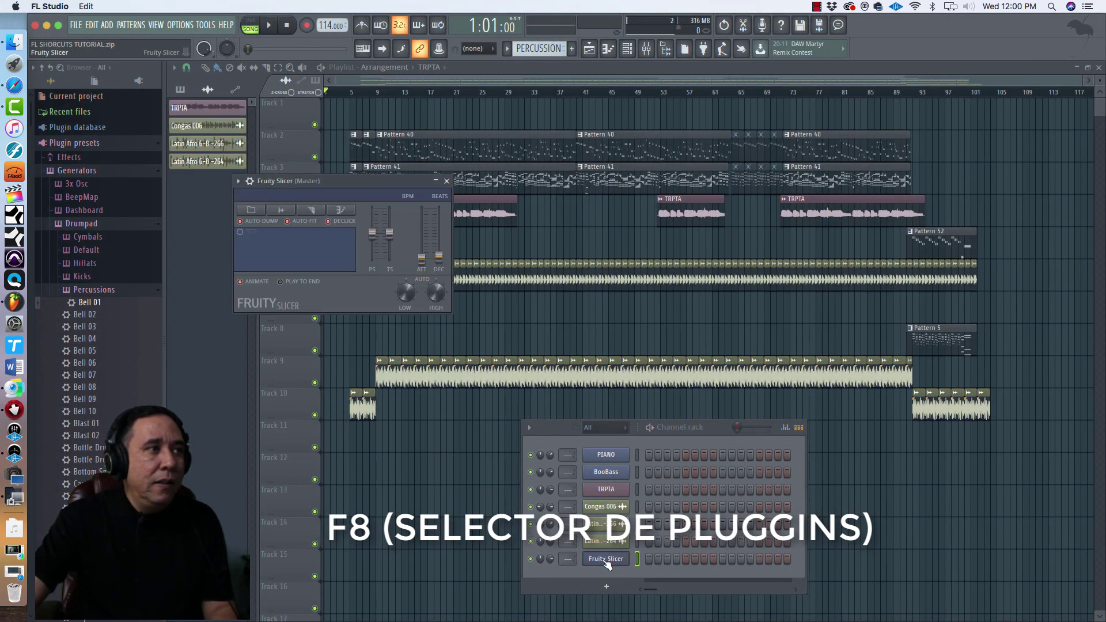
pyautogui.hotkey('ctrl', 'z')
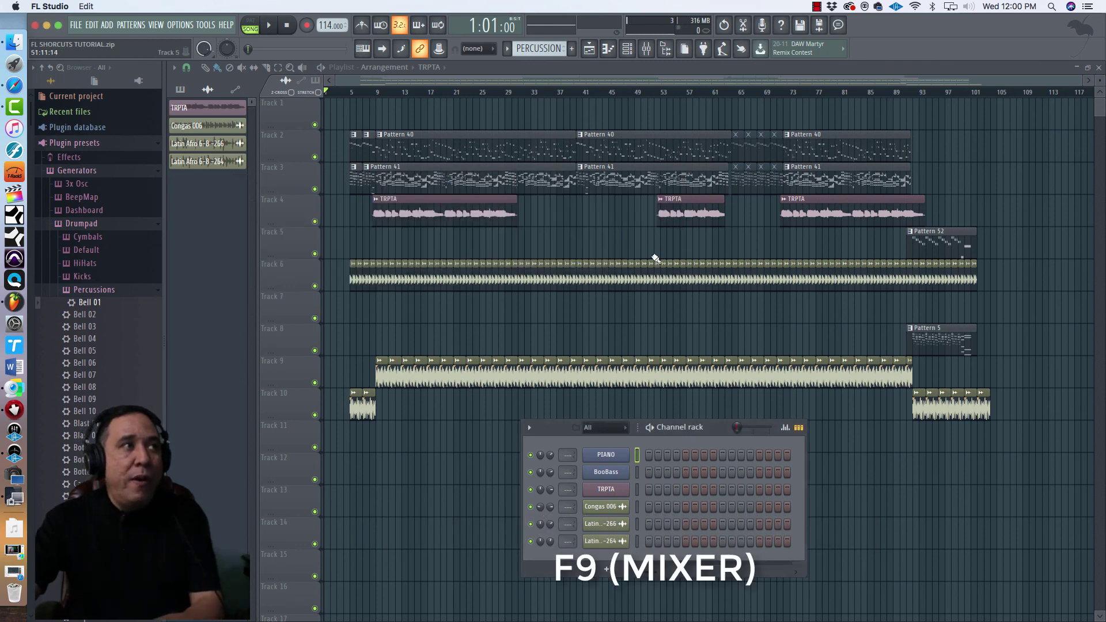
# Show and hide the Mixer and the plugin picker to demonstrate toggling each one
pyautogui.press('F9')
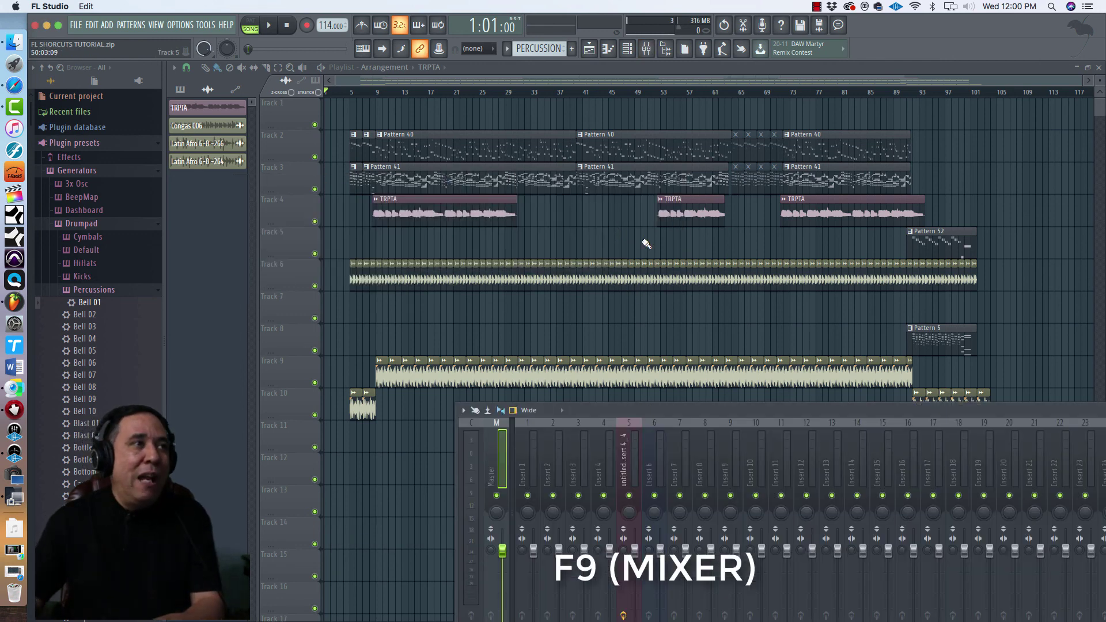
pyautogui.press('F9')
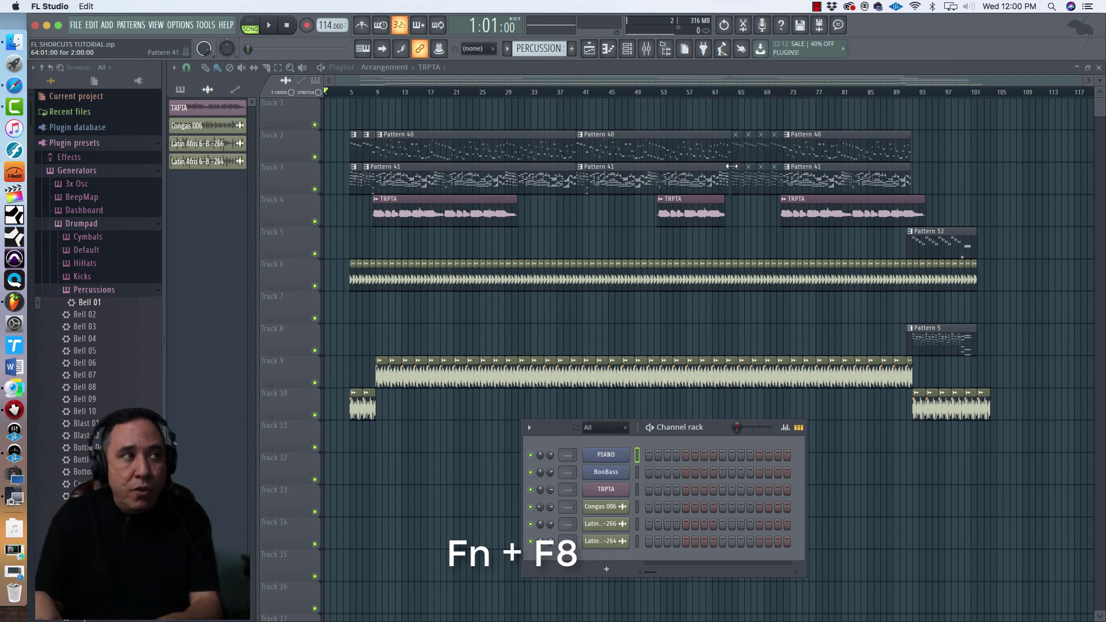
pyautogui.press('F8')
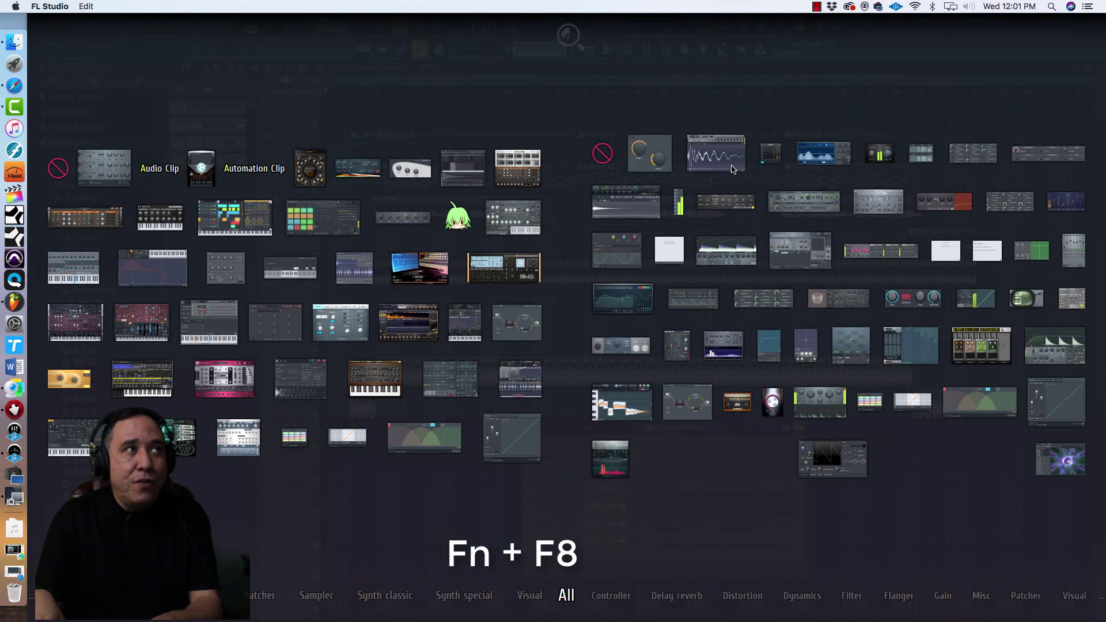
pyautogui.press('F8')
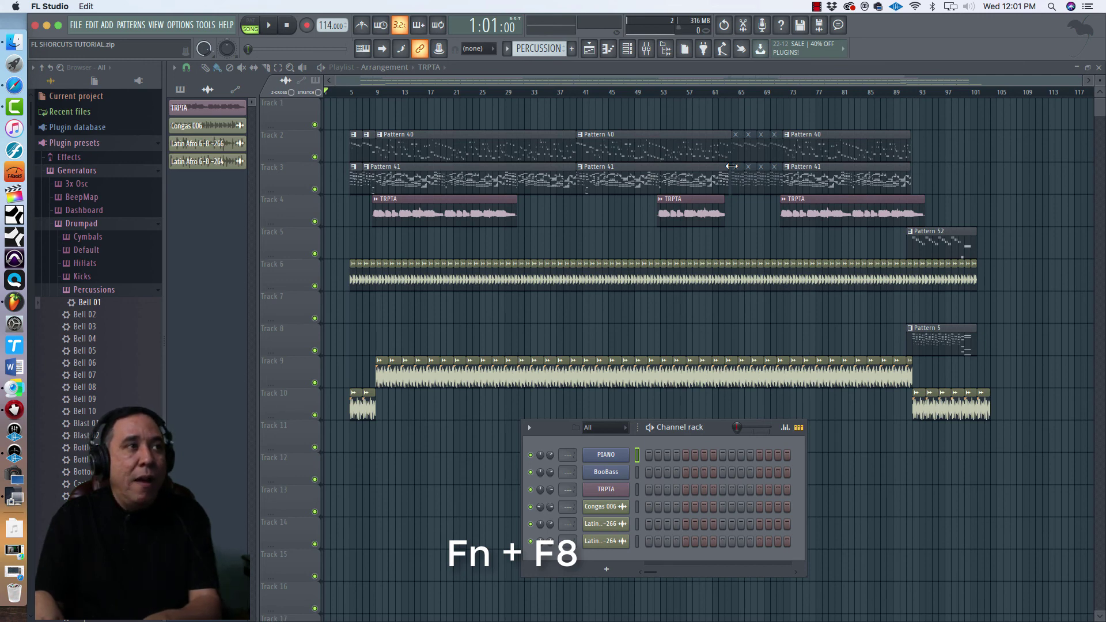
pyautogui.press('F9')
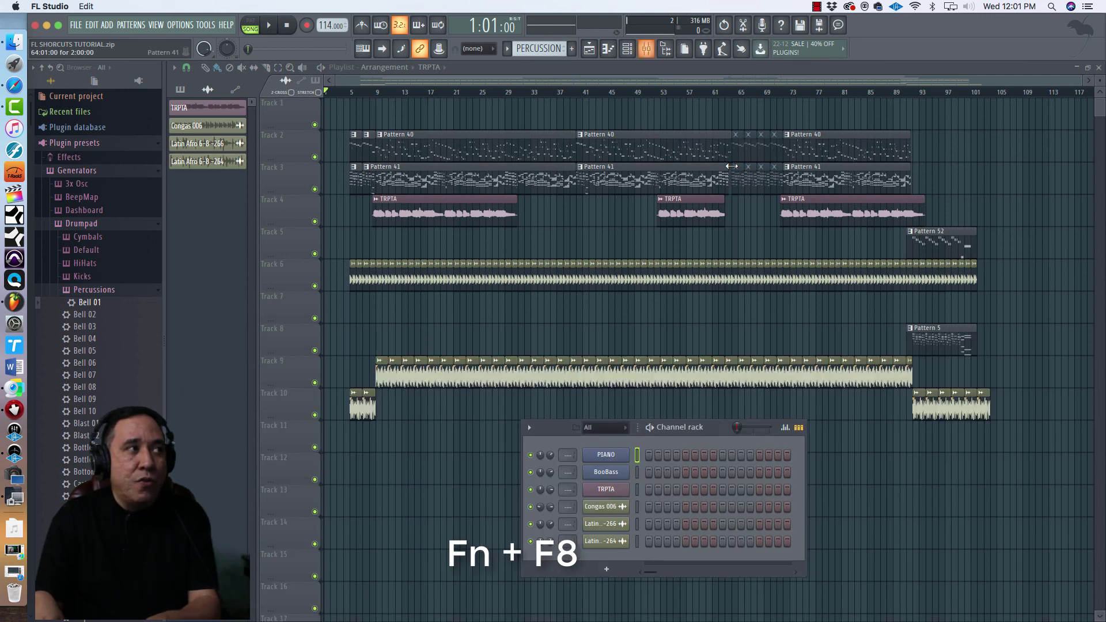
pyautogui.press('F9')
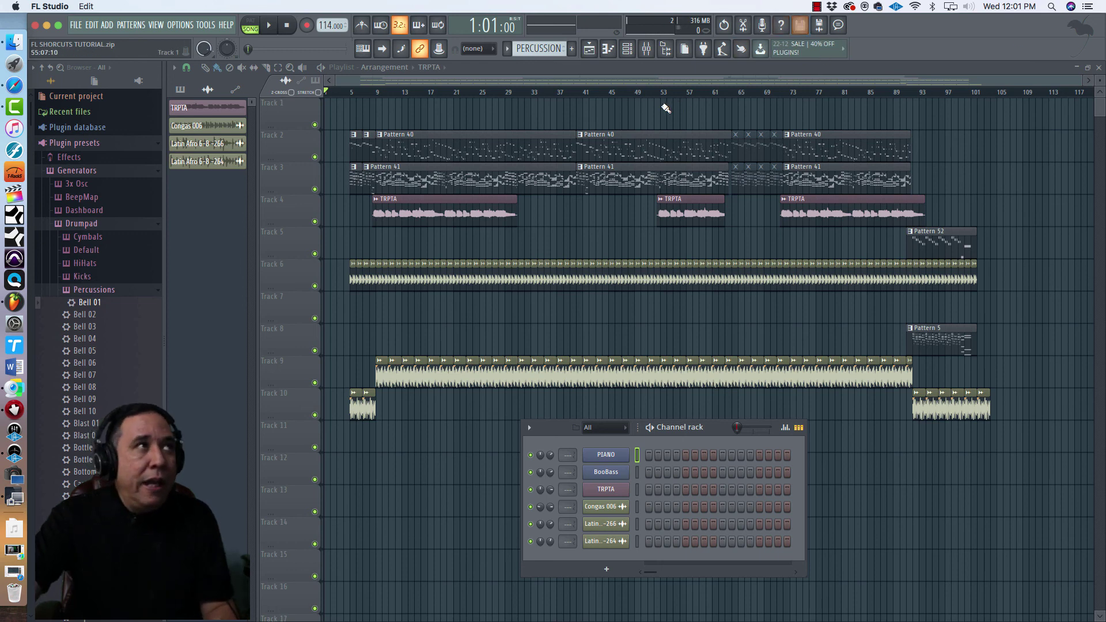
# Open Pattern 14's PIANO notes in the Piano roll, slice the C5 note in bar 9, and undo the cut
pyautogui.press('F7')
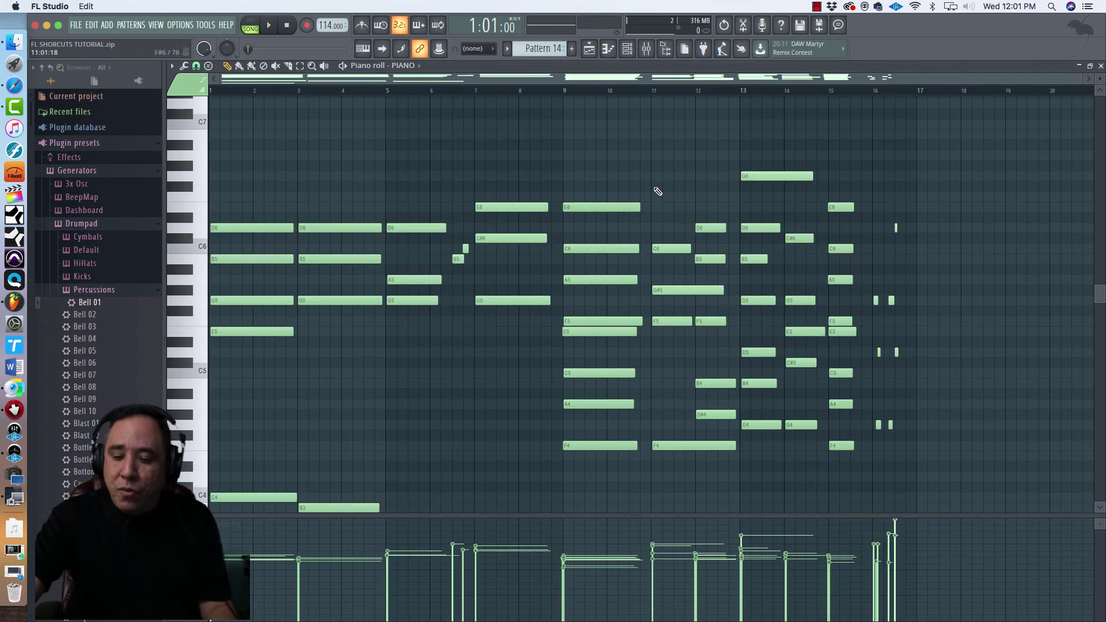
pyautogui.press('c')
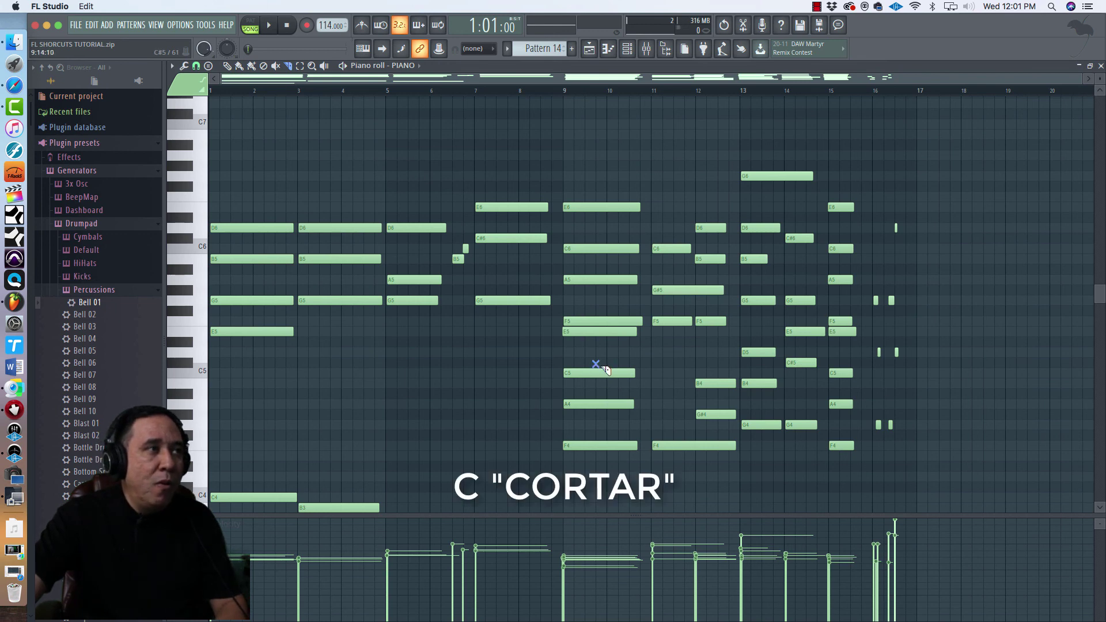
pyautogui.moveTo(596, 364); pyautogui.dragTo(593, 388)
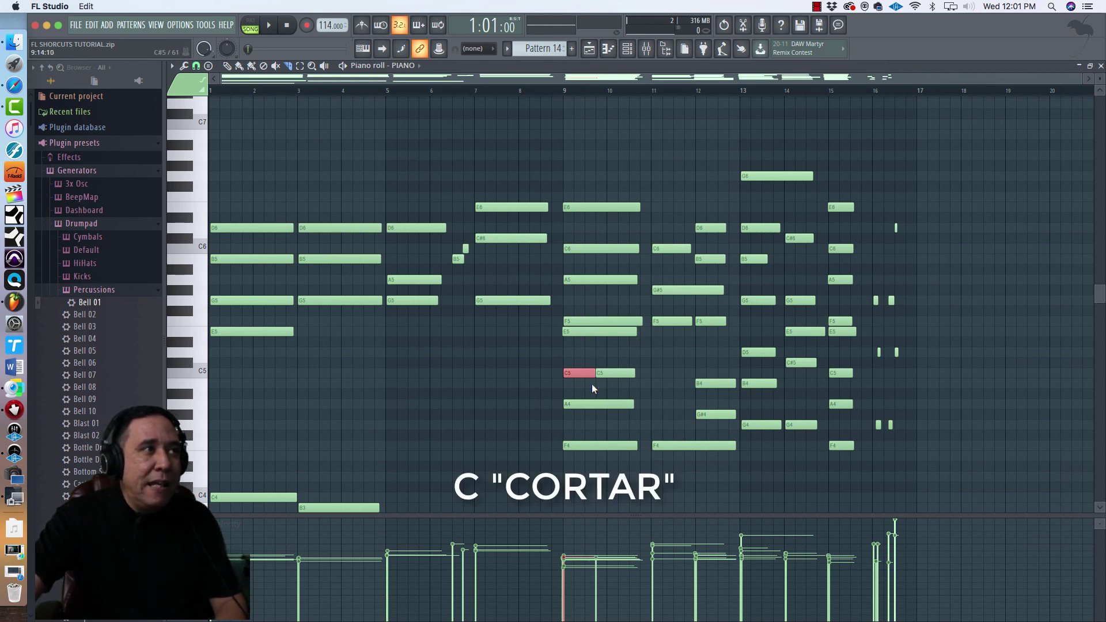
pyautogui.press('super+z')
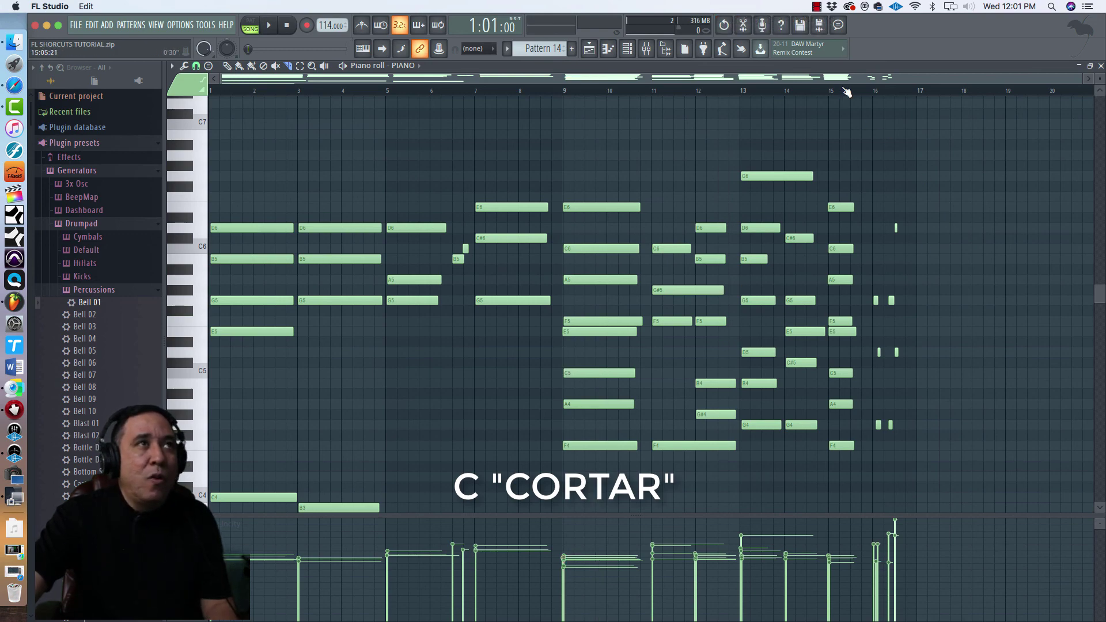
# Slice the long G6 note near its end in bar 14, then undo the cut
pyautogui.scroll(5, 847, 92)
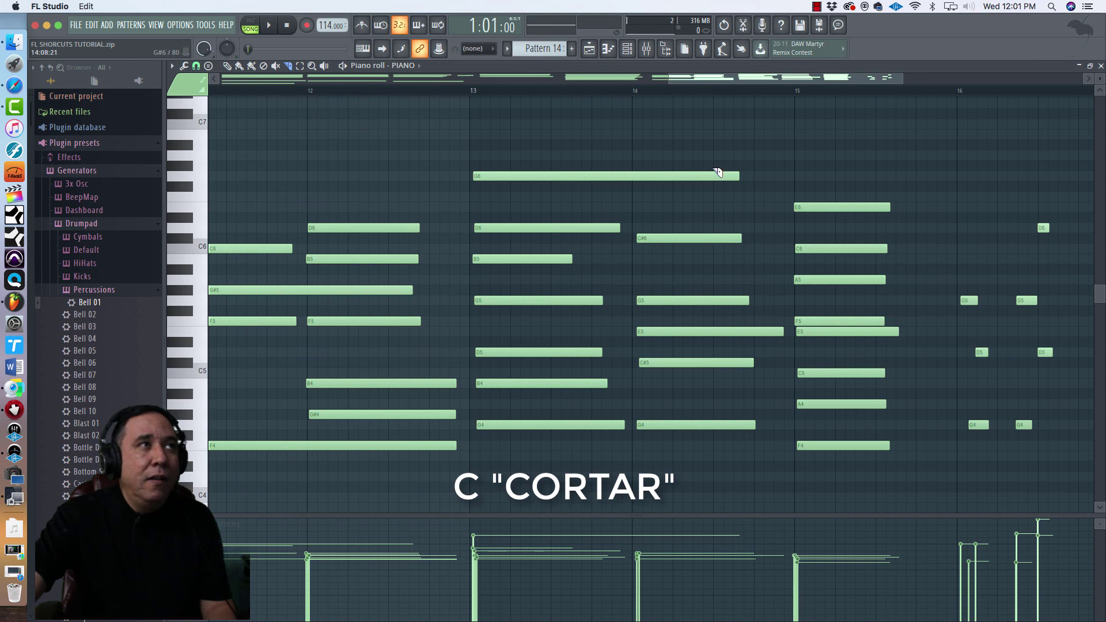
pyautogui.moveTo(720, 176); pyautogui.dragTo(717, 193)
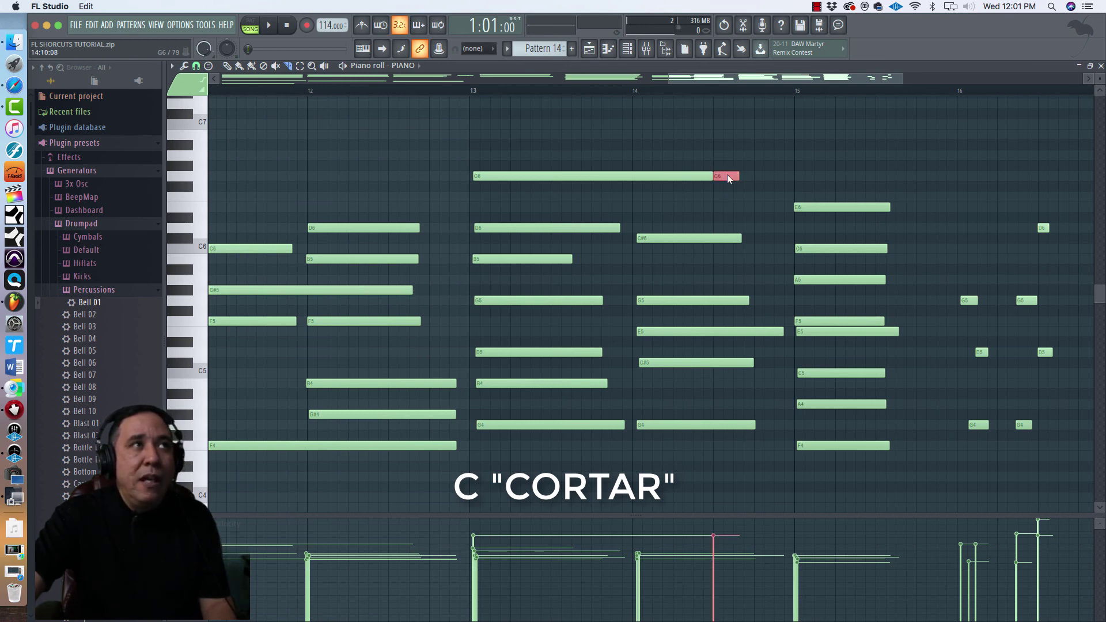
pyautogui.click(728, 175)
pyautogui.press('super+z')
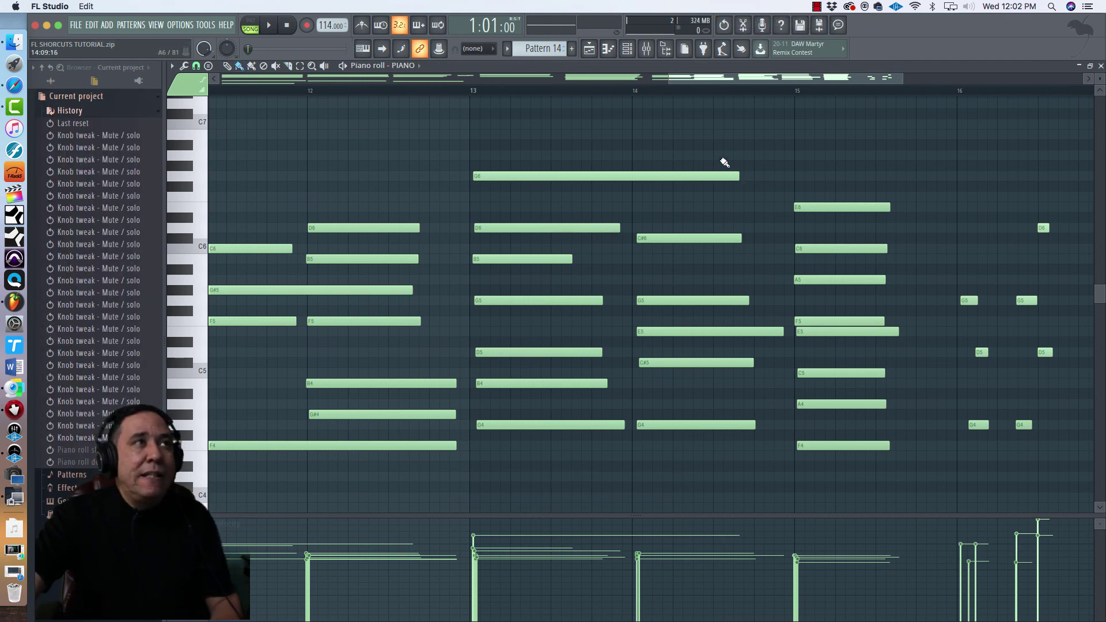
# Cut and delete part of the long G6 note with the Slice tool, first near its end, then in bar 13, undoing each cut
pyautogui.press('c')
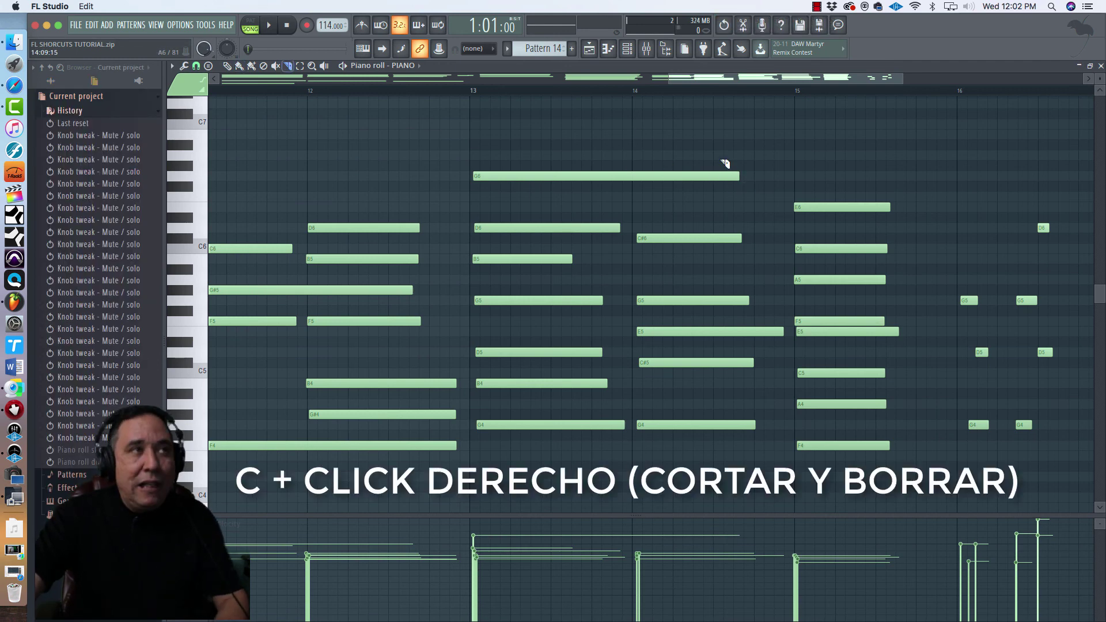
pyautogui.rightClick(714, 189)
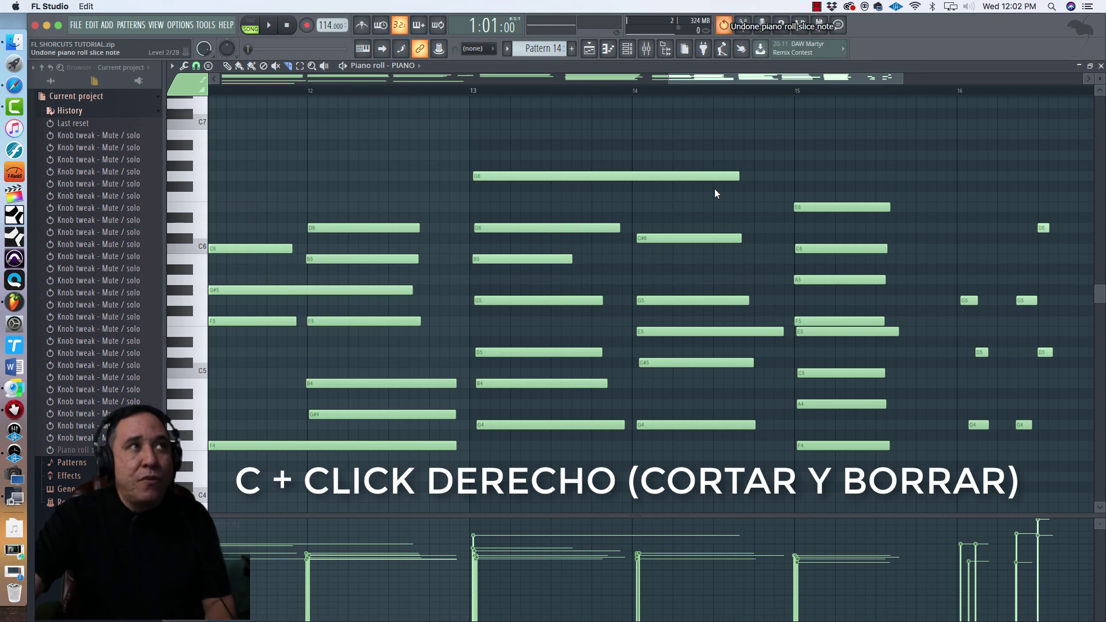
pyautogui.hotkey('ctrl', 'z')
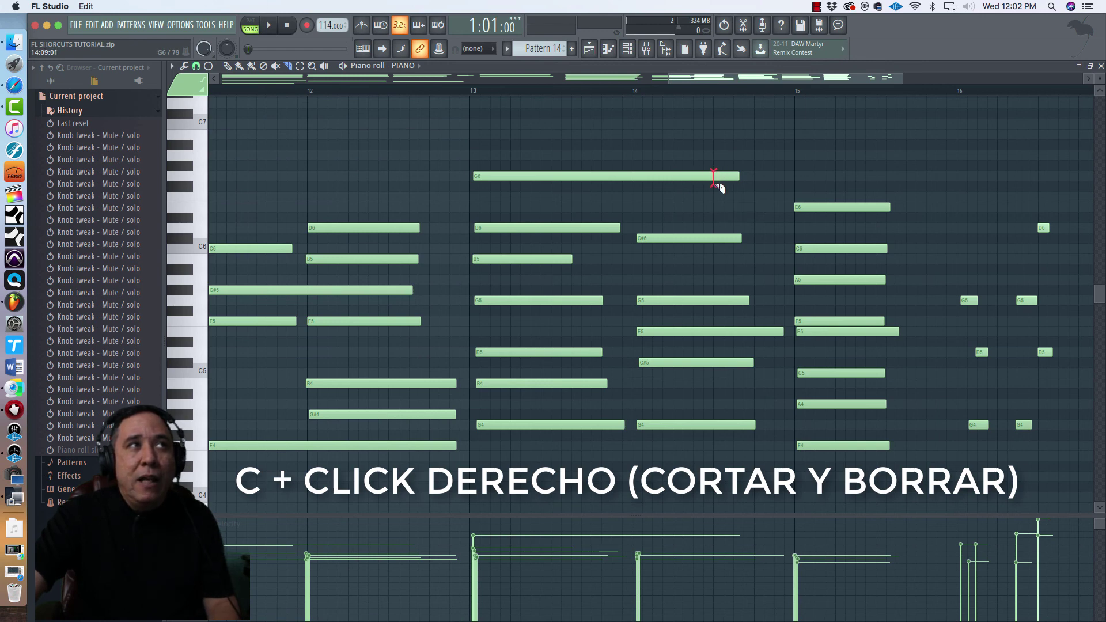
pyautogui.hotkey('ctrl', 'z')
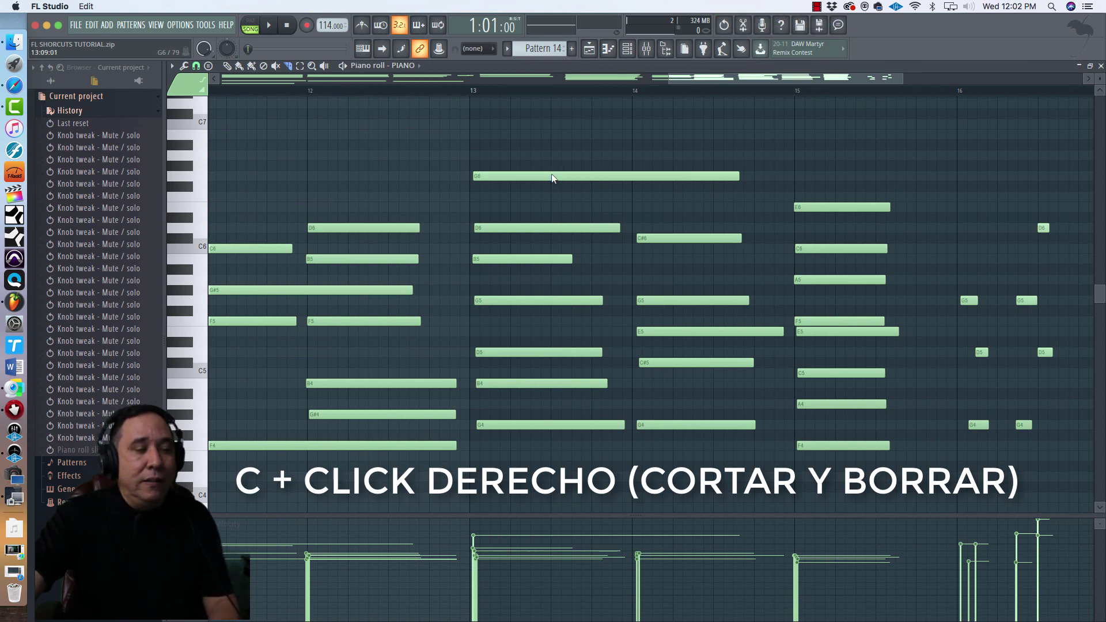
pyautogui.press('c')
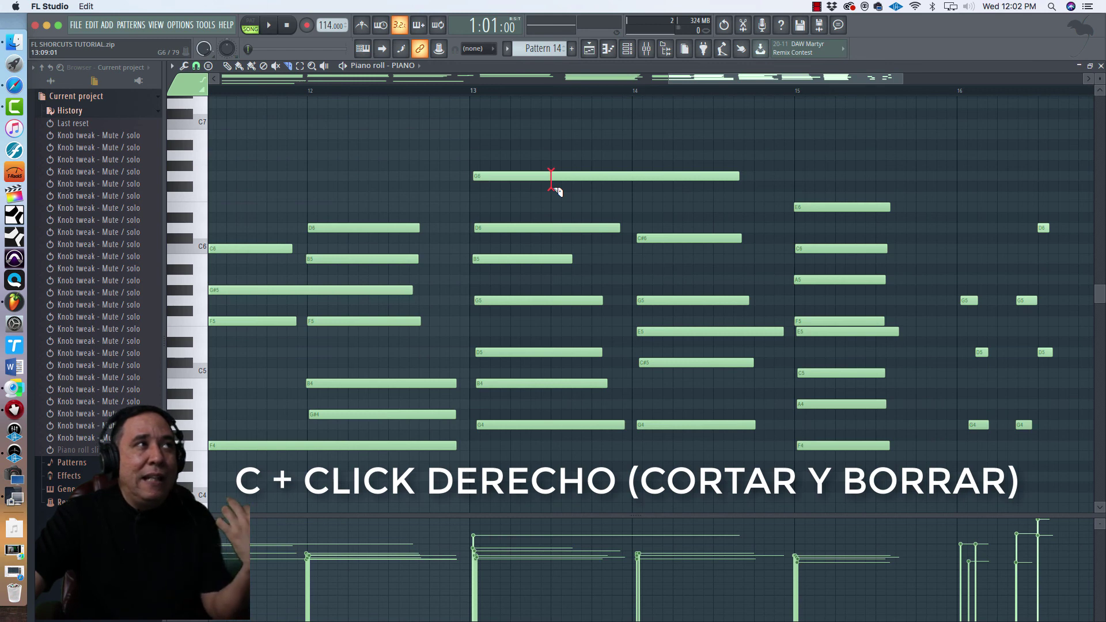
pyautogui.rightClick(552, 178)
pyautogui.press('super+z')
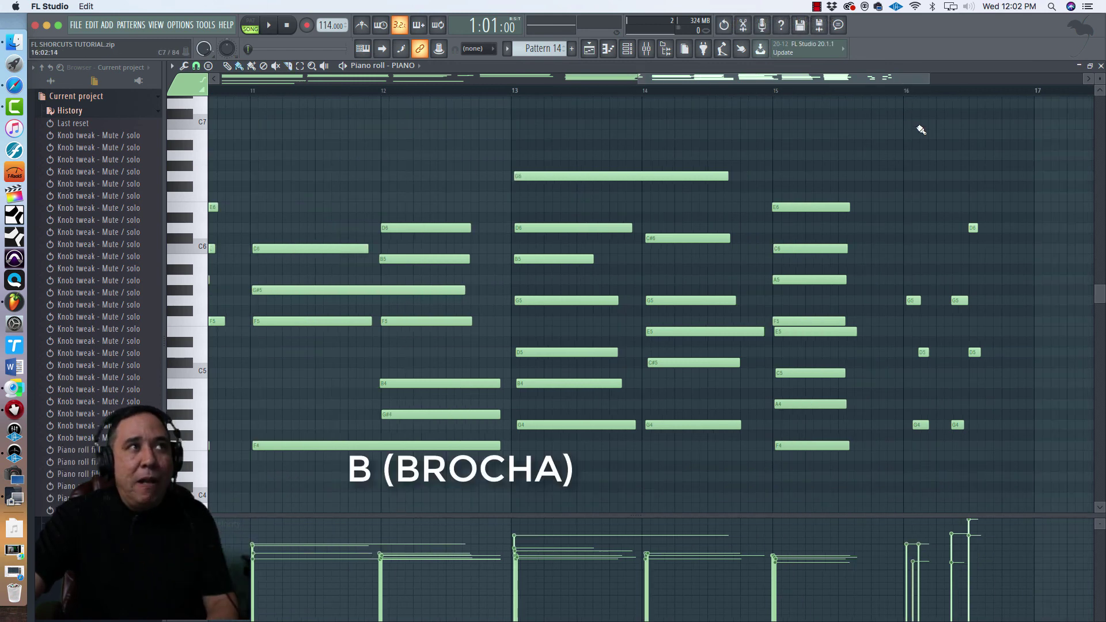
# Draw five short notes above the existing chords in bars 15 and 16 with the Draw tool
pyautogui.moveTo(829, 139)
pyautogui.mouseDown()
pyautogui.moveTo(874, 147)
pyautogui.moveTo(941, 136)
pyautogui.moveTo(827, 136)
pyautogui.mouseUp()
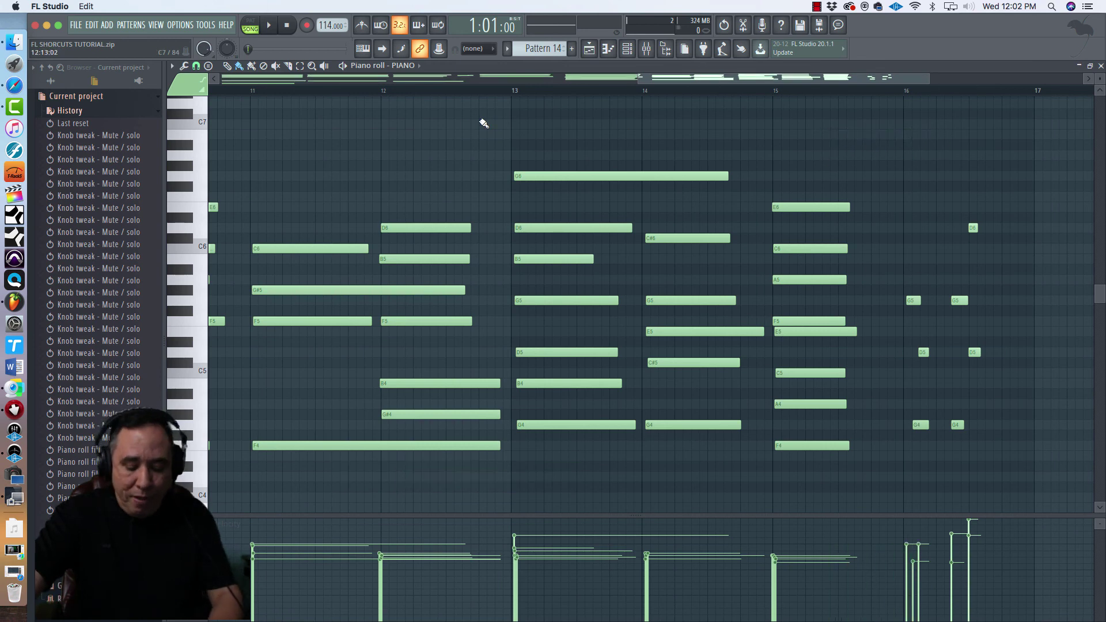
pyautogui.press('p')
pyautogui.click(835, 165)
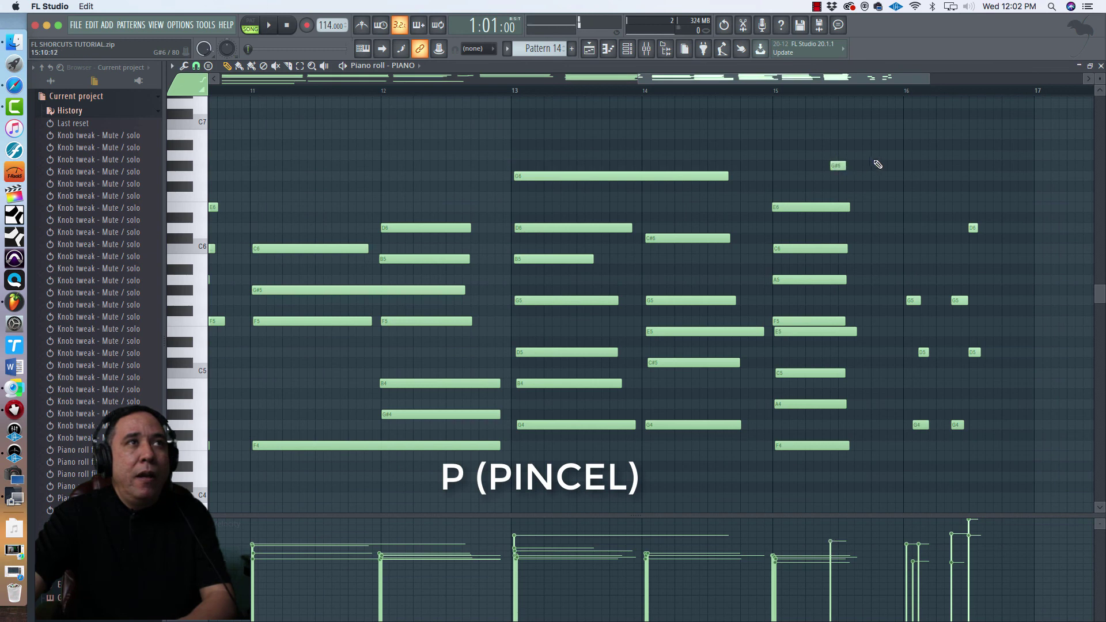
pyautogui.click(876, 154)
pyautogui.click(908, 134)
pyautogui.click(926, 165)
pyautogui.click(950, 155)
# Delete the five short notes just drawn above bars 15 and 16
pyautogui.rightClick(911, 134)
pyautogui.rightClick(952, 155)
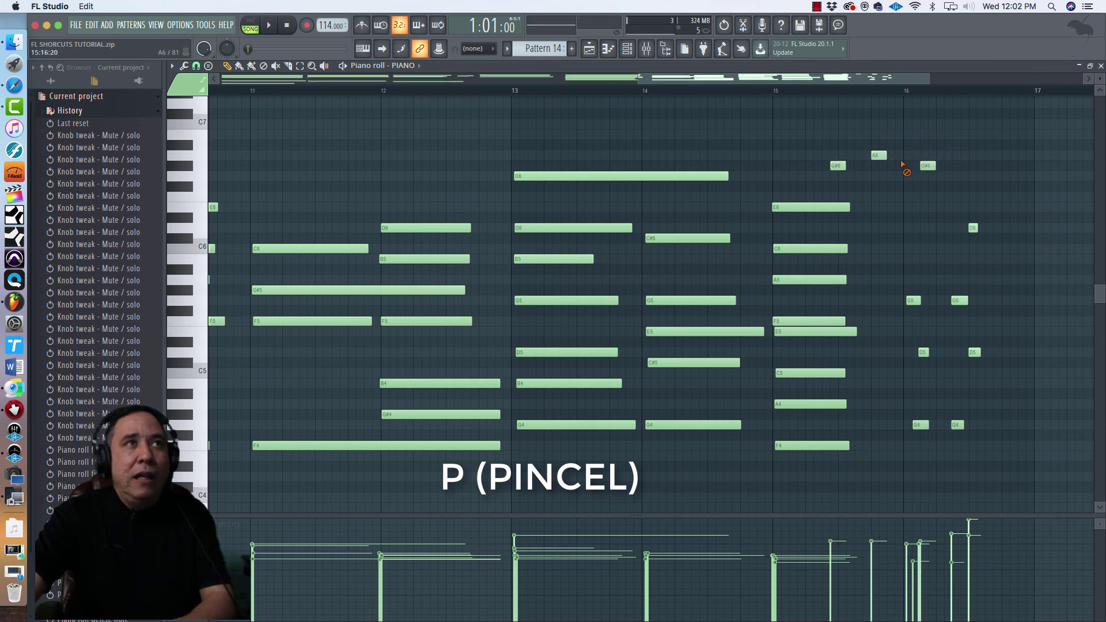
pyautogui.rightClick(878, 155)
pyautogui.rightClick(835, 165)
pyautogui.rightClick(927, 165)
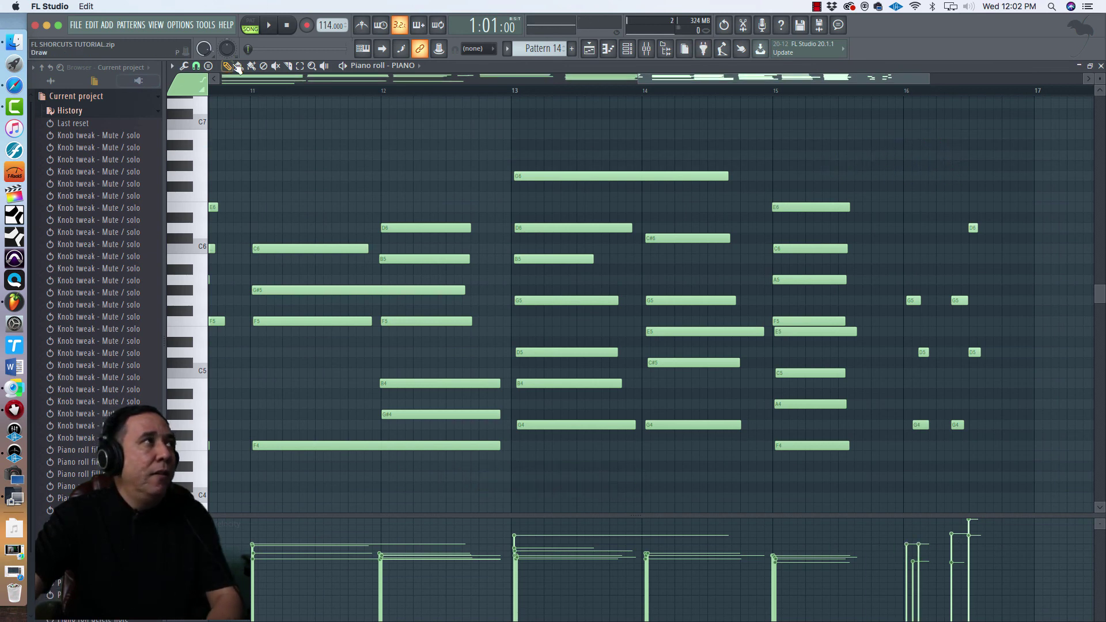
# Mute the long G6 note in bar 13 with the Mute tool, then unmute it
pyautogui.click(278, 67)
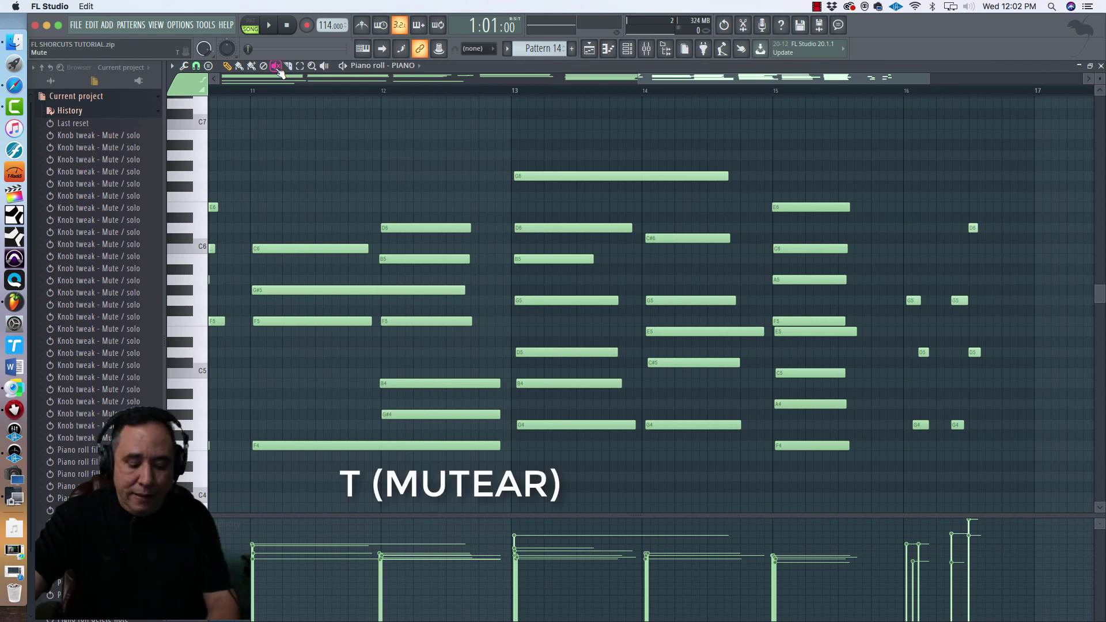
pyautogui.click(685, 177)
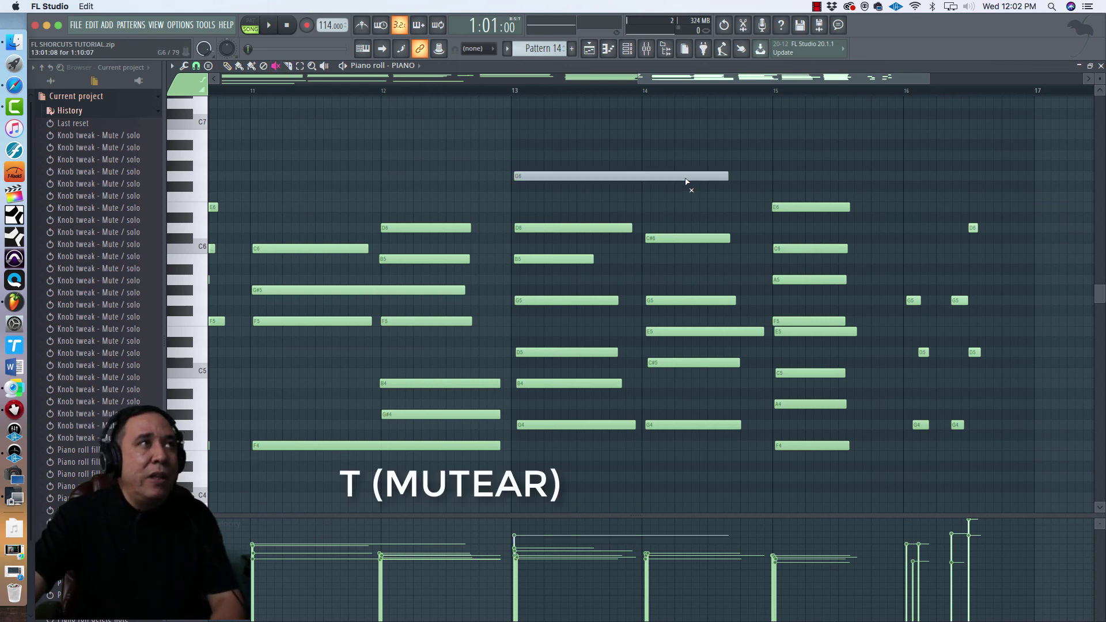
pyautogui.click(685, 177)
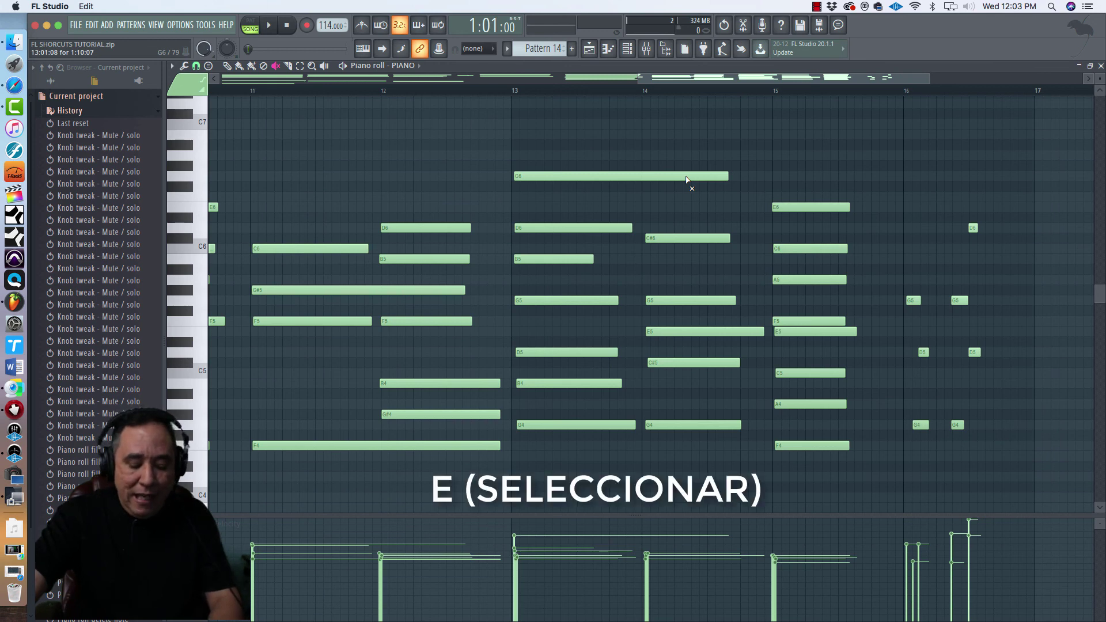
# Select the long G6 note and the upper notes of bars 14 and 15 with the Select tool, then clear the selection
pyautogui.press('e')
pyautogui.moveTo(663, 146); pyautogui.dragTo(854, 367)
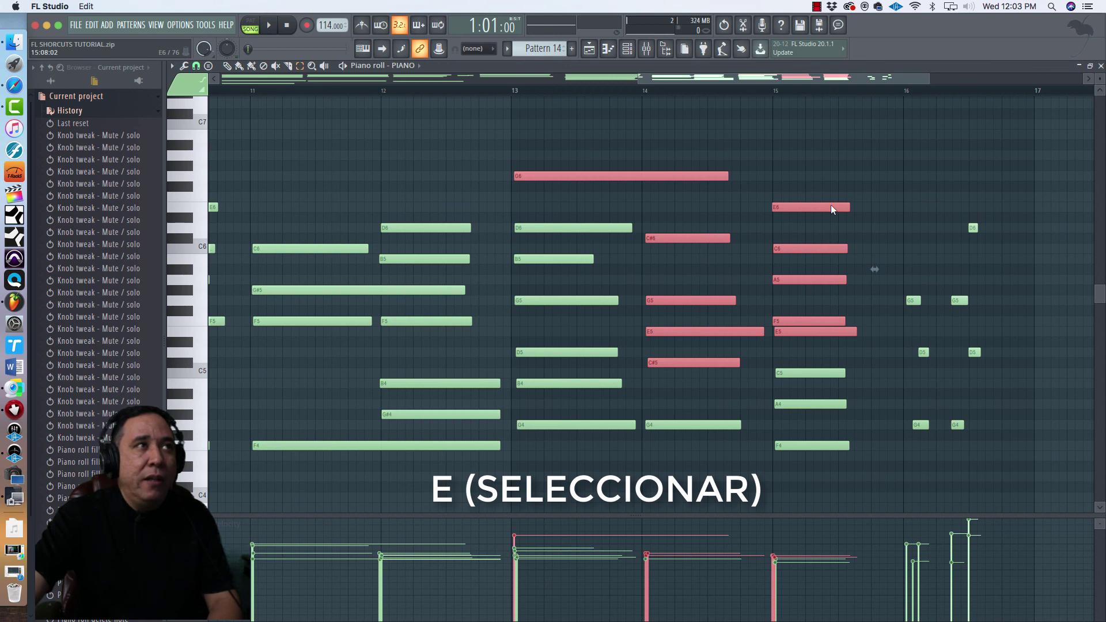
pyautogui.click(755, 106)
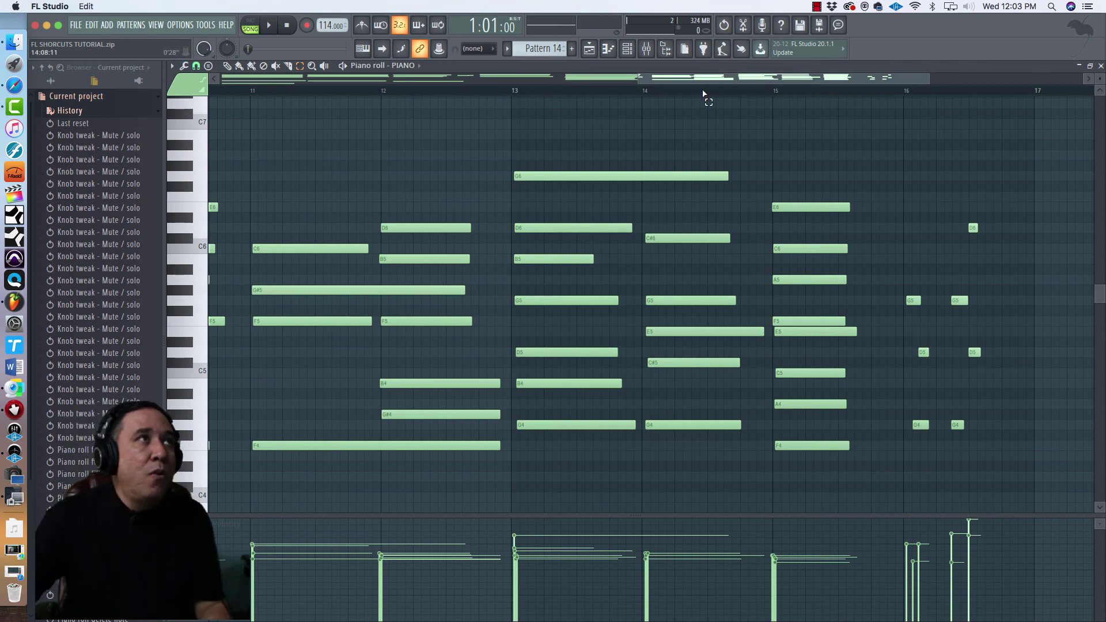
# Zoom the Piano roll in and out along the timeline, then fit all of the pattern's notes in view
pyautogui.scroll(-5, 703, 93)
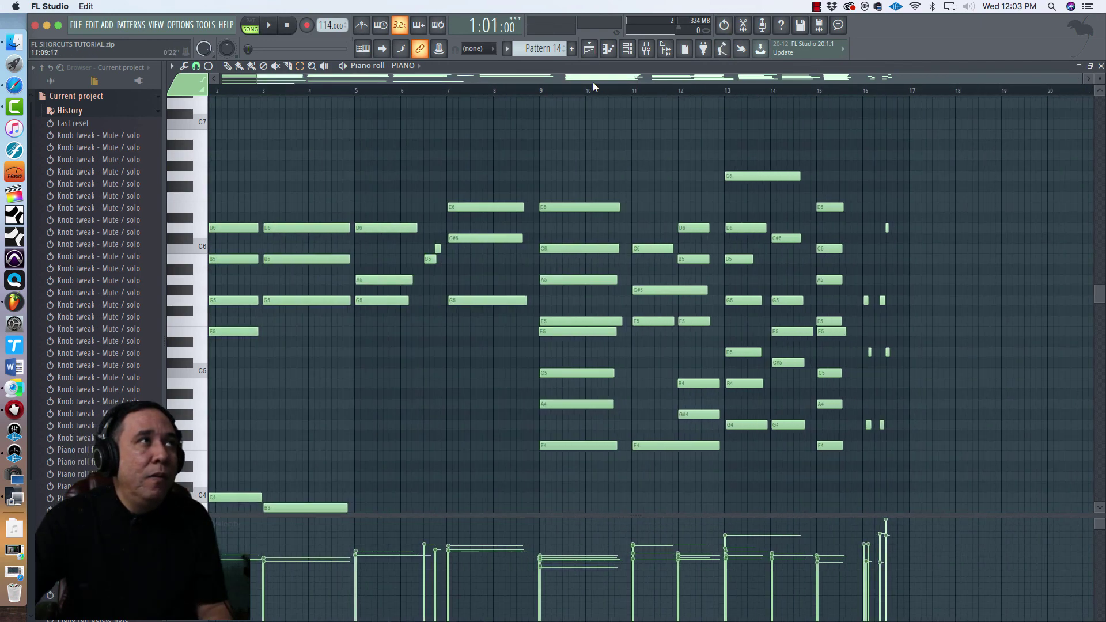
pyautogui.scroll(5, 593, 82)
pyautogui.scroll(-6, 590, 87)
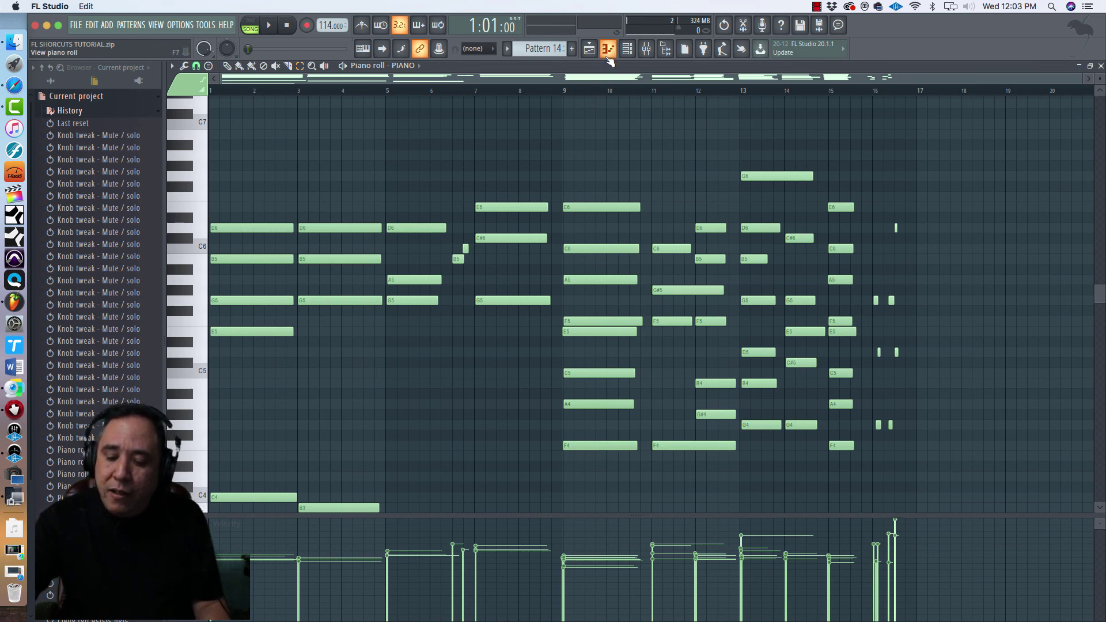
pyautogui.keyDown('super'); pyautogui.rightClick(638, 132); pyautogui.keyUp('super')
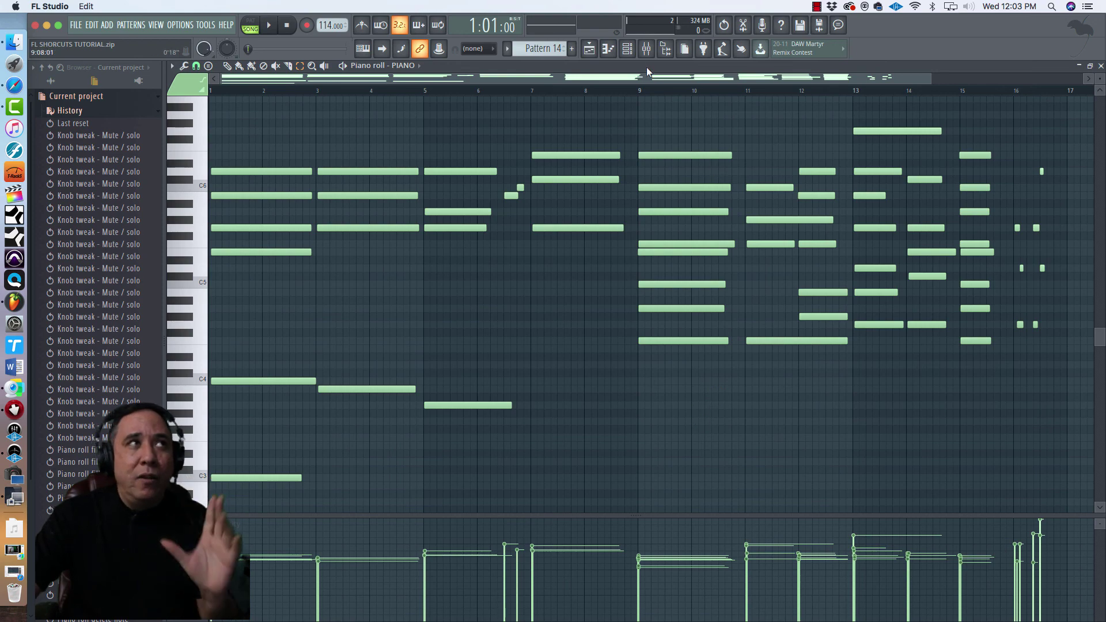
# Switch from the Piano roll to the Playlist, zoom its timeline in and out, and fit the whole arrangement in view
pyautogui.click(628, 50)
pyautogui.click(608, 53)
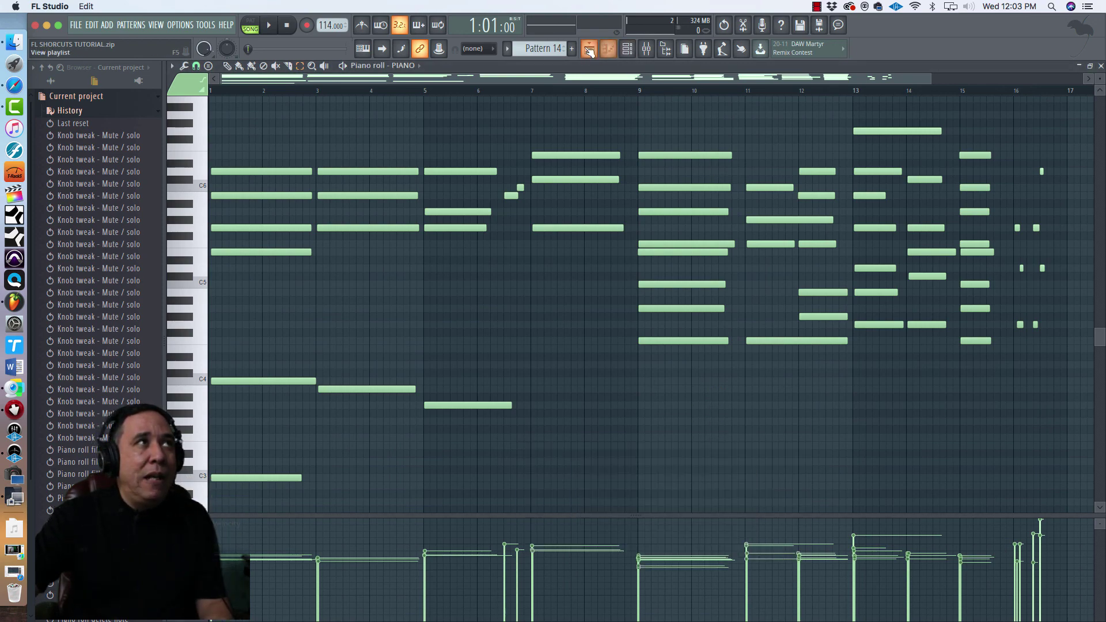
pyautogui.click(589, 52)
pyautogui.scroll(10, 598, 94)
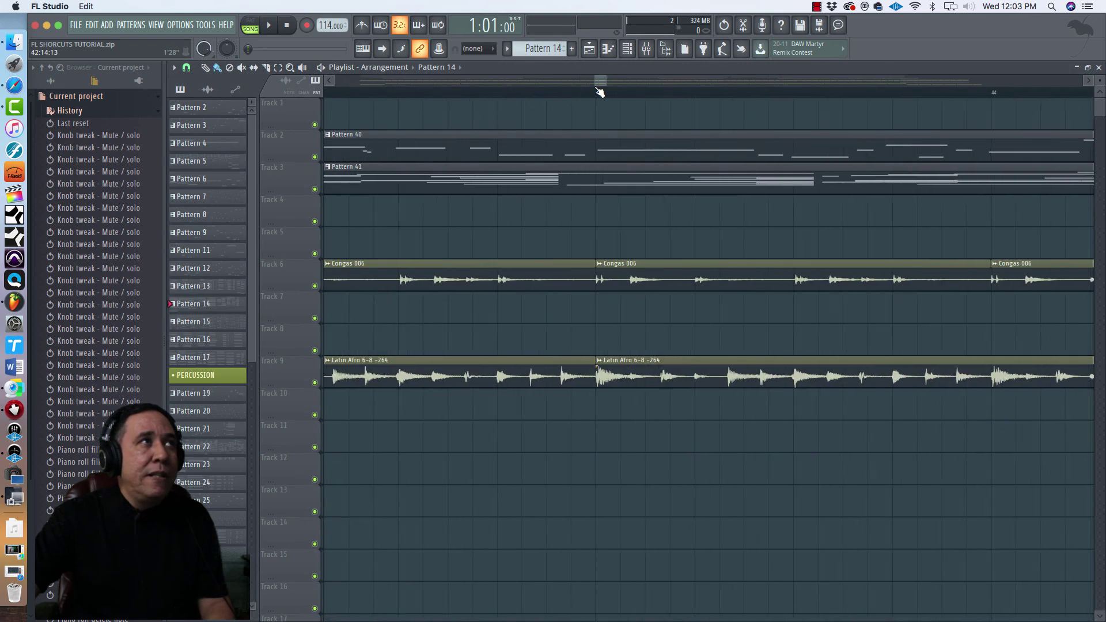
pyautogui.scroll(-2, 597, 94)
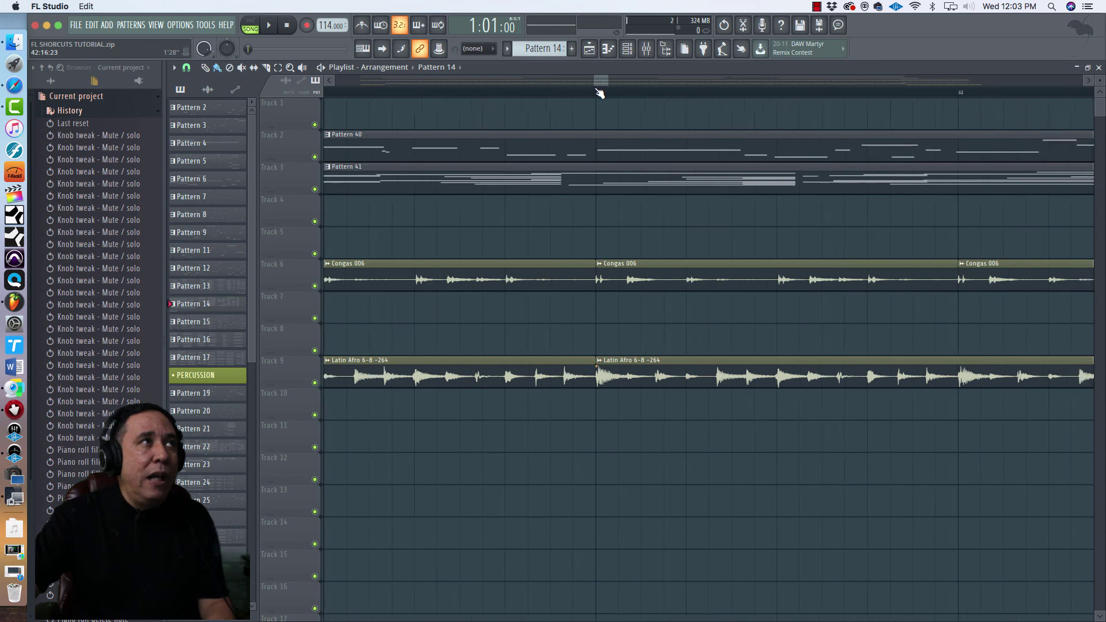
pyautogui.keyDown('super'); pyautogui.rightClick(701, 321); pyautogui.keyUp('super')
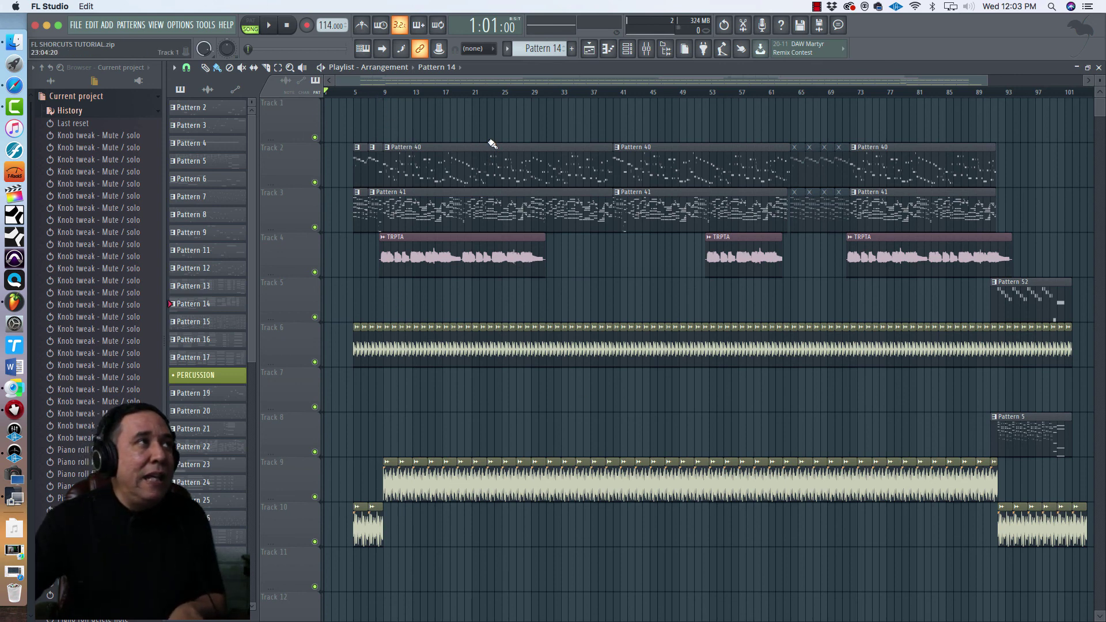
# Zoom the Playlist to a framed area of Pattern 40, frame a closer area around bar 26, and fit the full arrangement again
pyautogui.moveTo(491, 129); pyautogui.dragTo(572, 227)
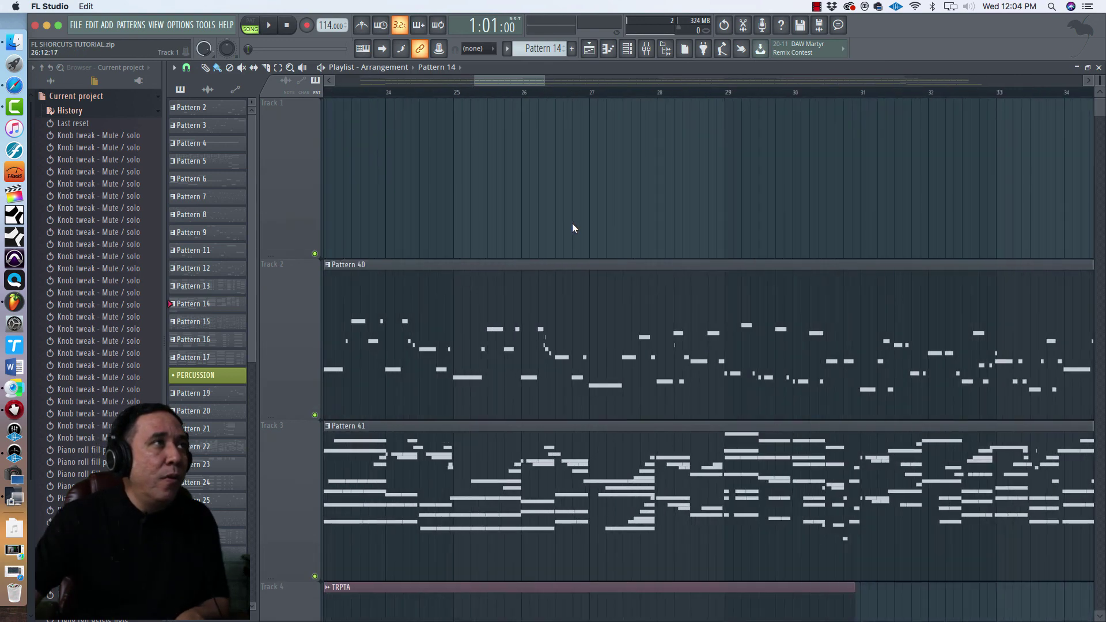
pyautogui.moveTo(509, 247); pyautogui.dragTo(571, 319)
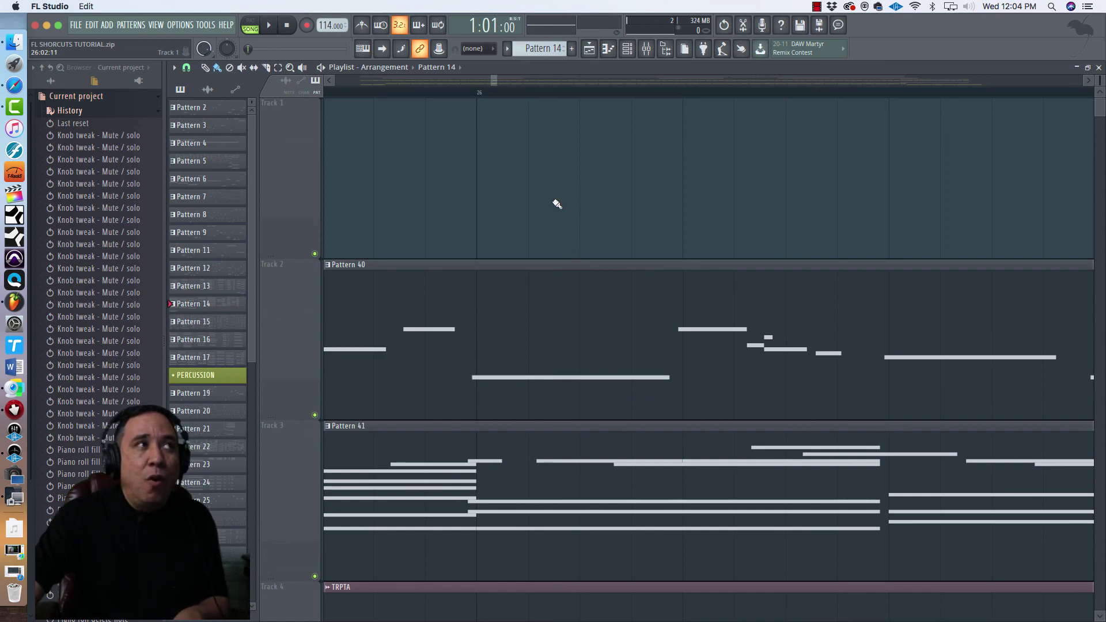
pyautogui.keyDown('super'); pyautogui.rightClick(553, 201); pyautogui.keyUp('super')
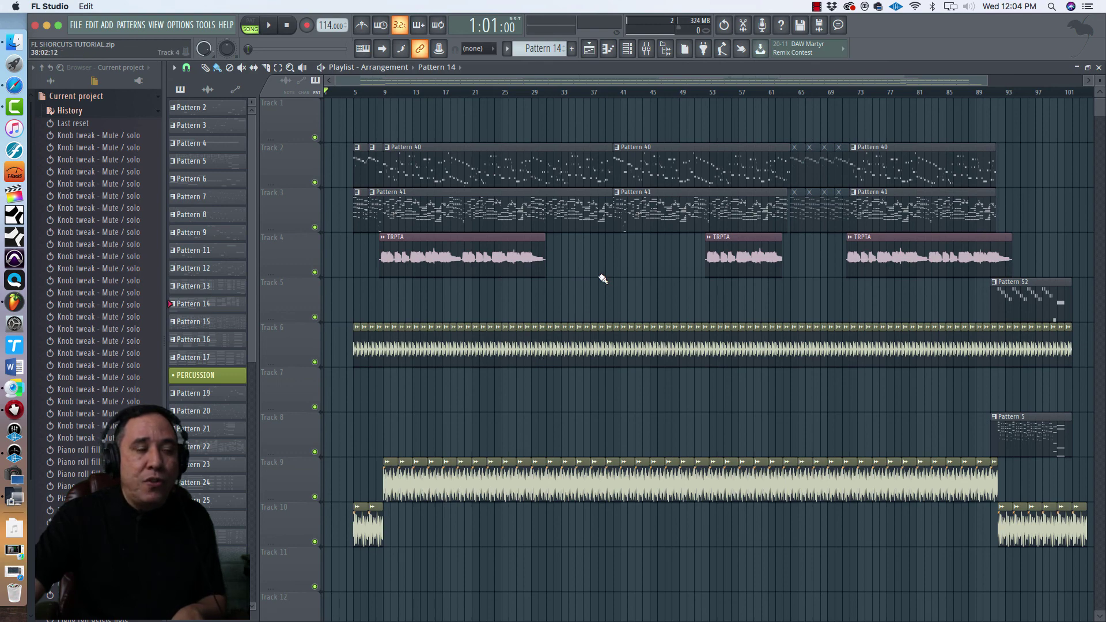
pyautogui.keyDown('super'); pyautogui.rightClick(622, 296); pyautogui.keyUp('super')
pyautogui.keyDown('super'); pyautogui.rightClick(618, 216); pyautogui.keyUp('super')
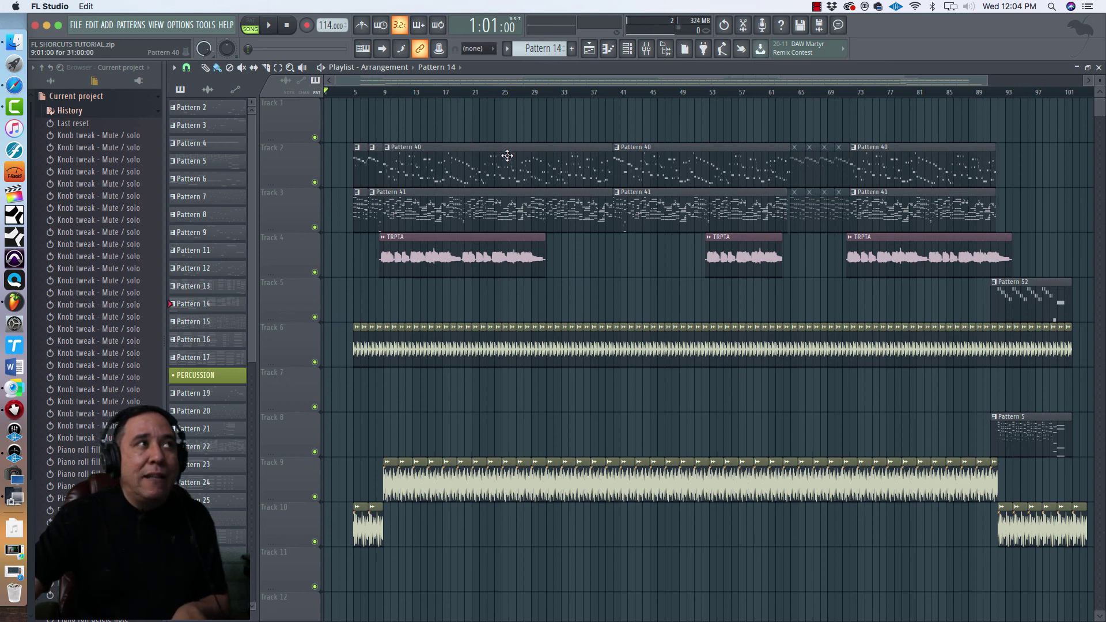
# Frame Pattern 40's notes around bars 24 to 26, zoom in closer on bar 24, and return to the full arrangement
pyautogui.moveTo(498, 140); pyautogui.dragTo(511, 171)
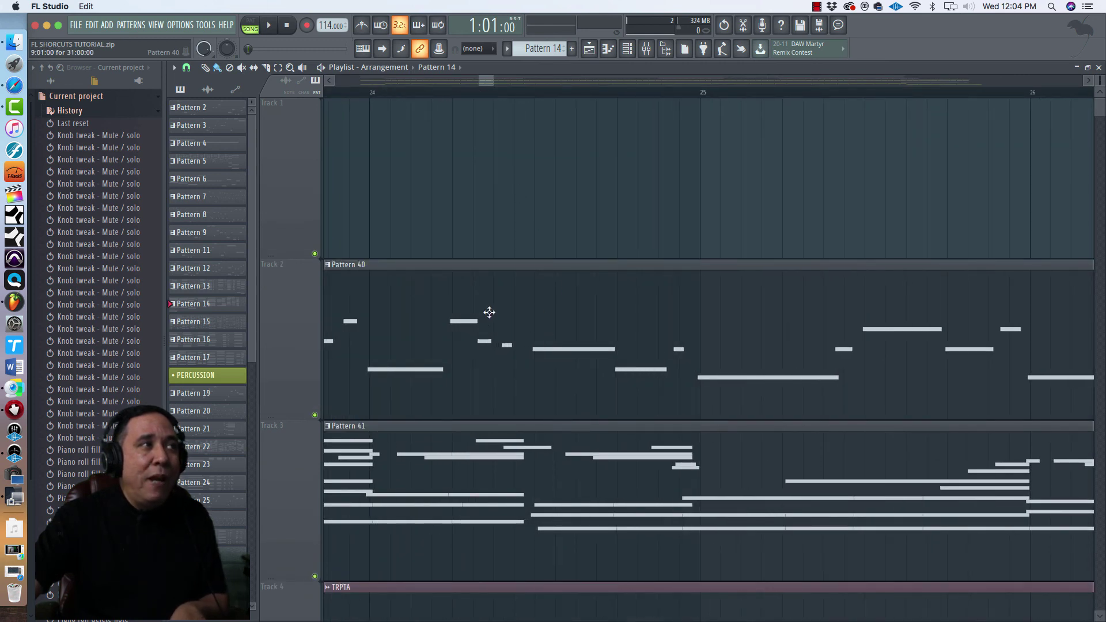
pyautogui.moveTo(481, 284); pyautogui.dragTo(497, 293)
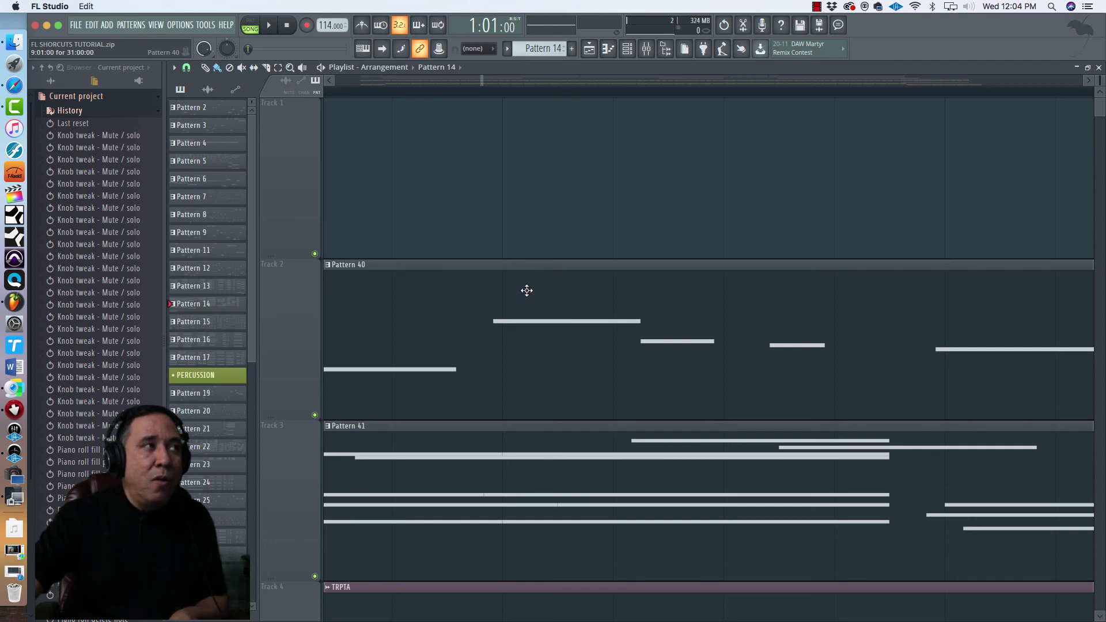
pyautogui.scroll(-4, 529, 291)
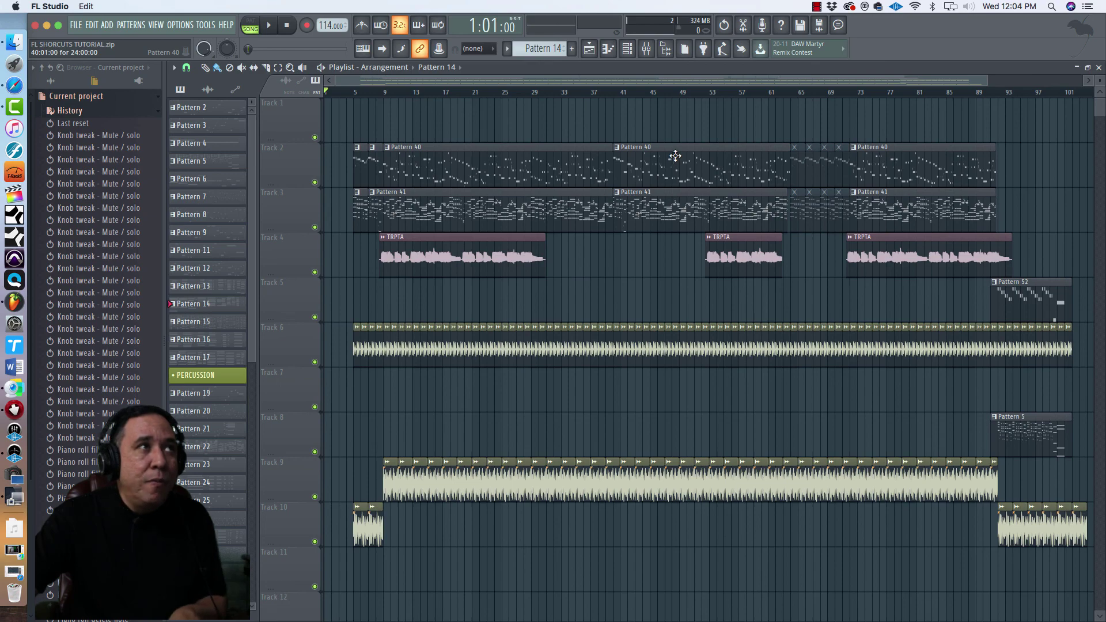
# Zoom the Playlist timeline in and out around bar 55 to demonstrate horizontal zooming
pyautogui.scroll(-1, 675, 156)
pyautogui.scroll(5, 675, 156)
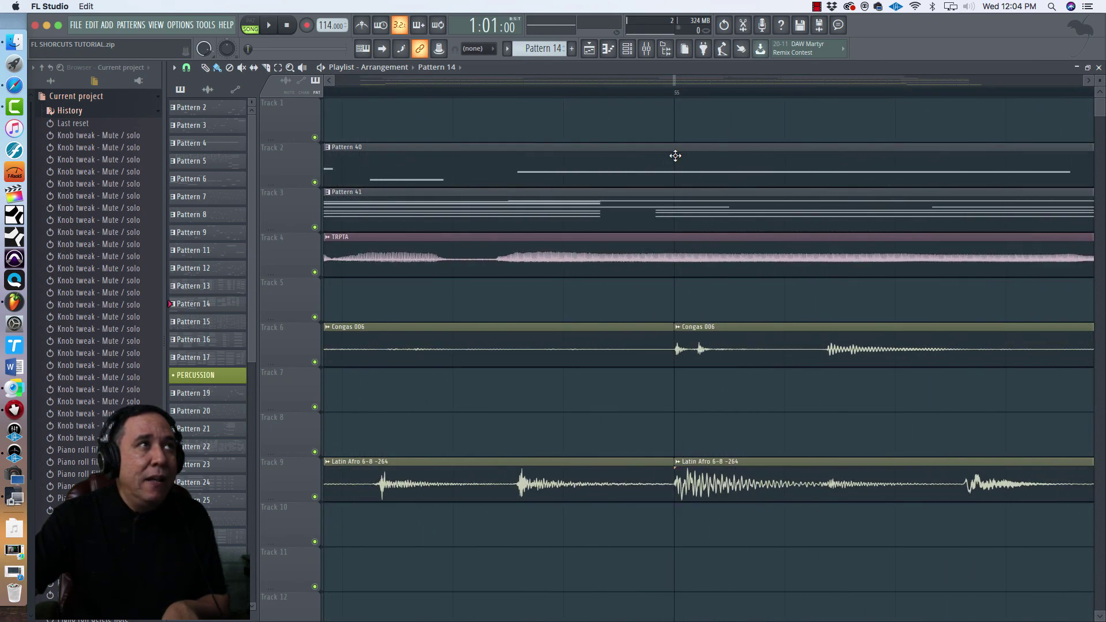
pyautogui.scroll(-5, 675, 155)
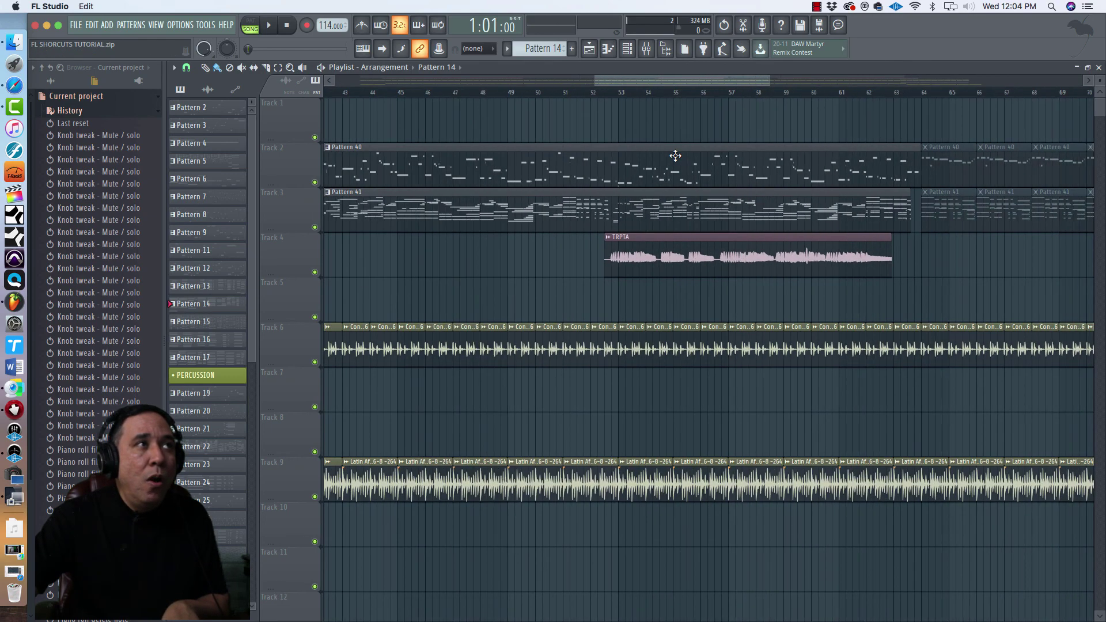
pyautogui.scroll(-2, 675, 156)
pyautogui.scroll(8, 675, 155)
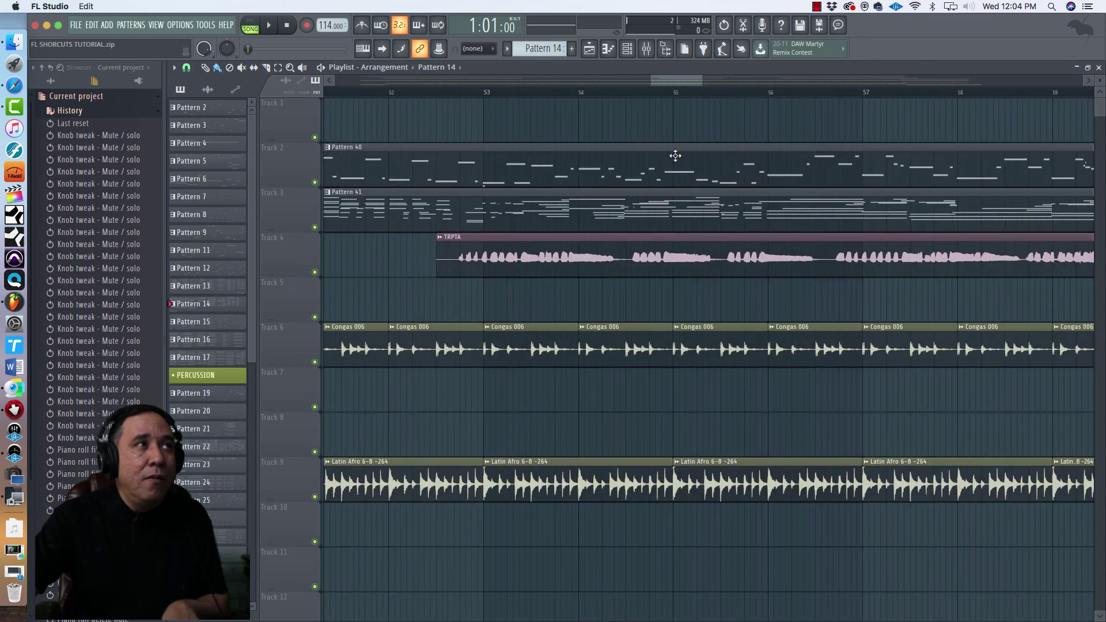
# Zoom the Playlist timeline out to the whole arrangement and back in to about bars 46 to 57
pyautogui.scroll(-8, 675, 155)
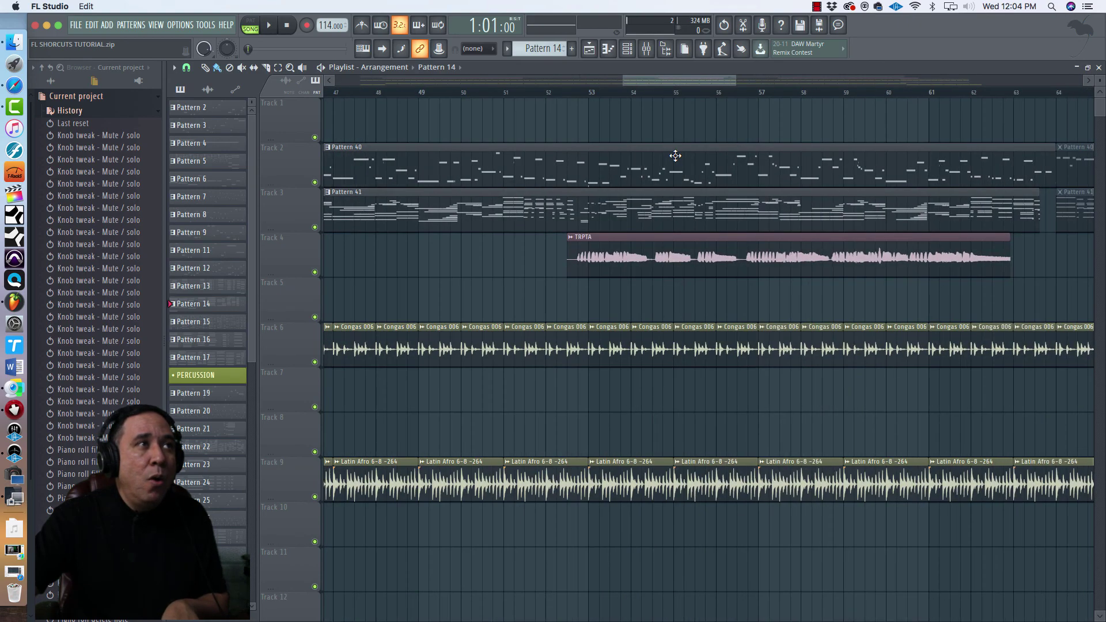
pyautogui.scroll(5, 675, 156)
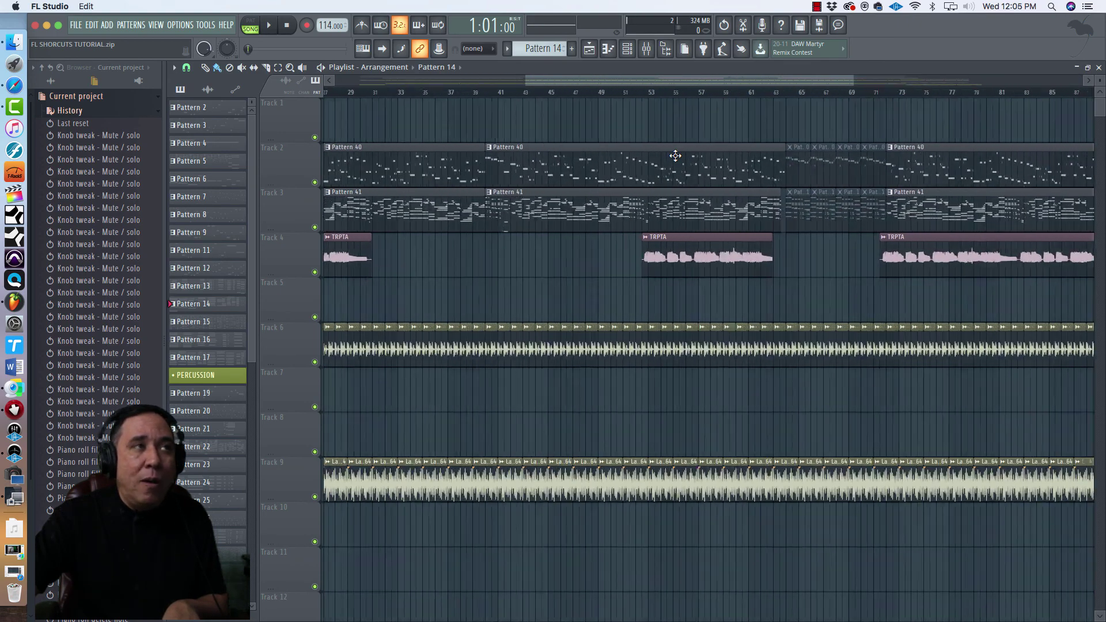
pyautogui.scroll(-5, 675, 156)
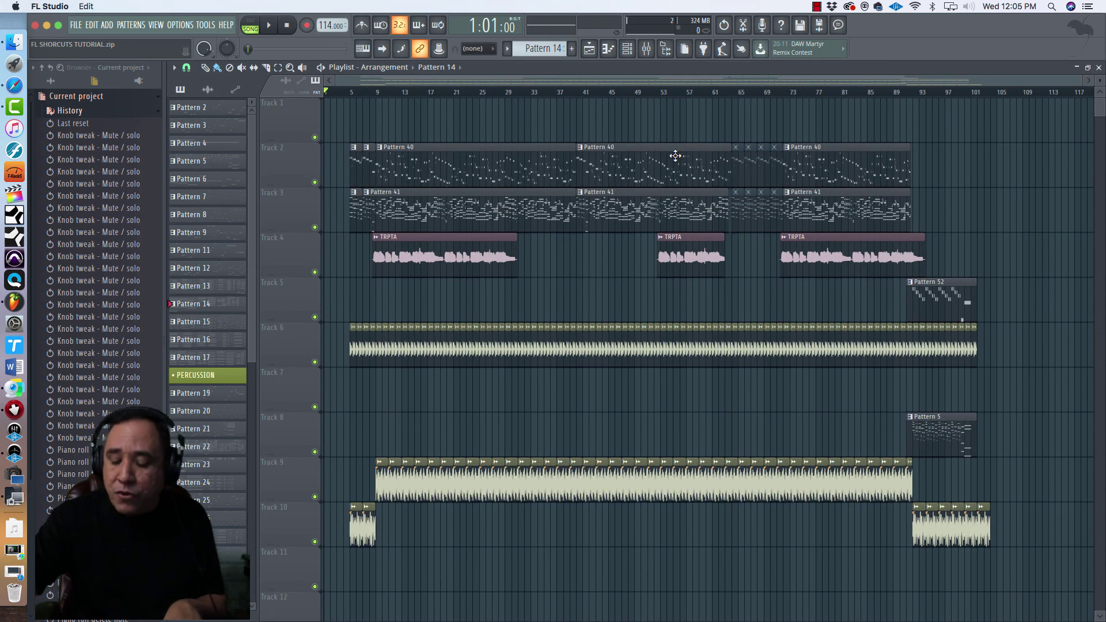
pyautogui.scroll(8, 674, 156)
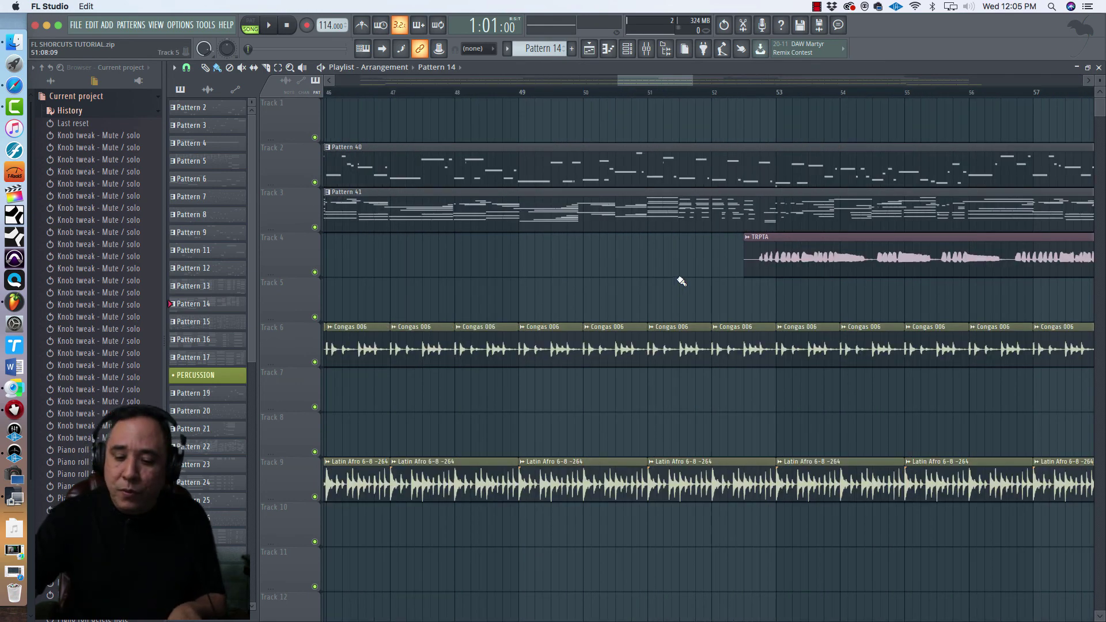
# Enlarge and shrink the Playlist track heights around the Congas and Latin Afro clips to demonstrate vertical zooming
pyautogui.scroll(-5, 681, 281)
pyautogui.scroll(7, 681, 281)
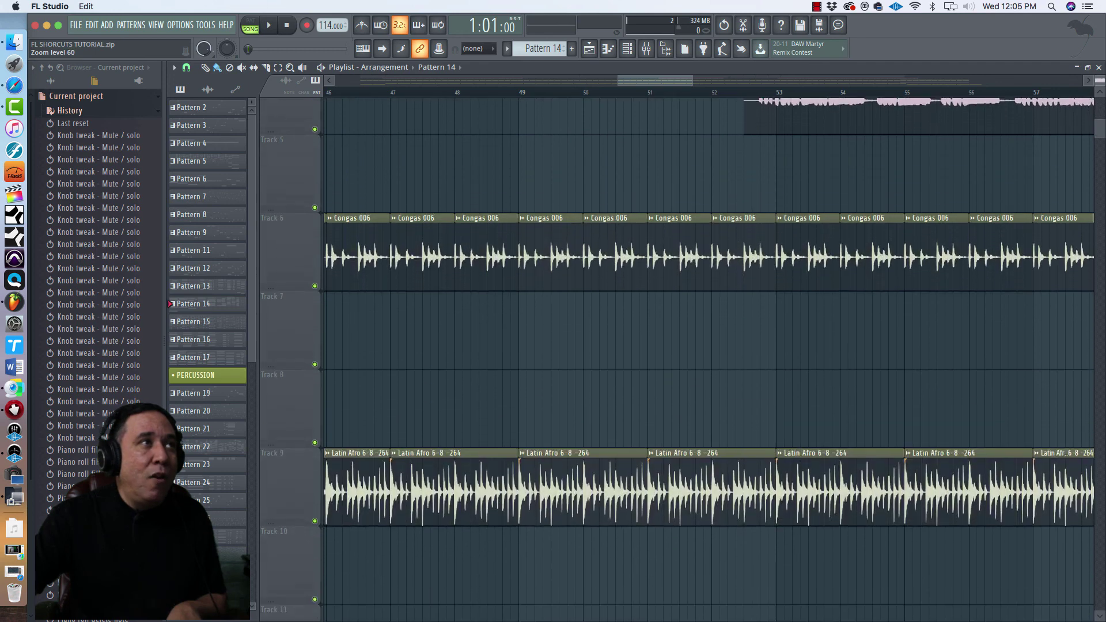
pyautogui.scroll(5, 682, 281)
pyautogui.scroll(-4, 681, 281)
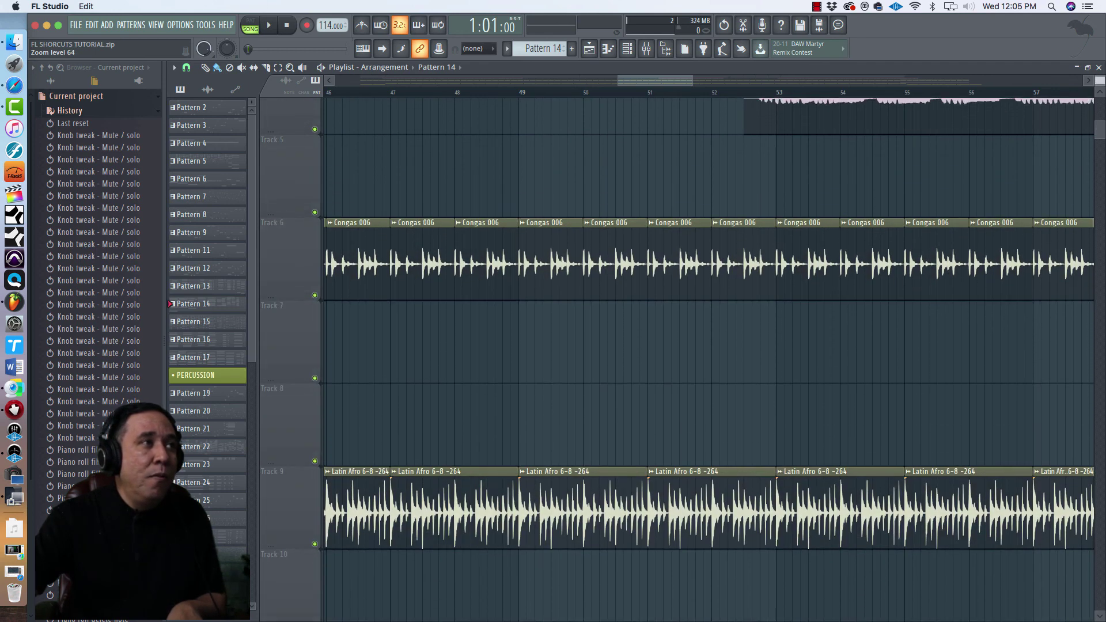
pyautogui.scroll(3, 682, 281)
pyautogui.scroll(-5, 682, 281)
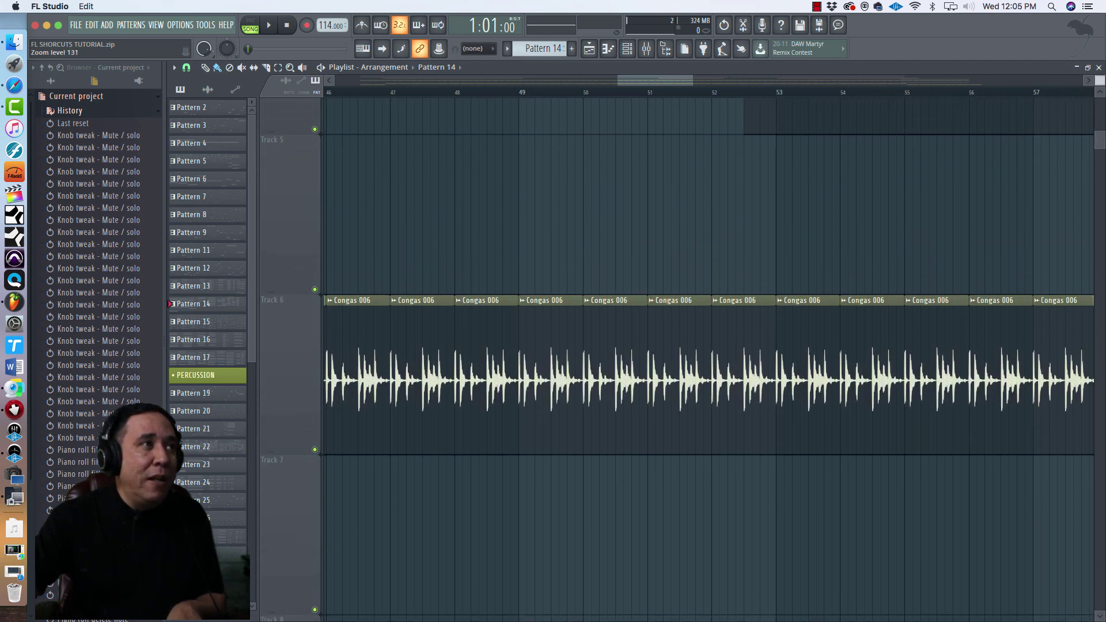
pyautogui.scroll(4, 626, 311)
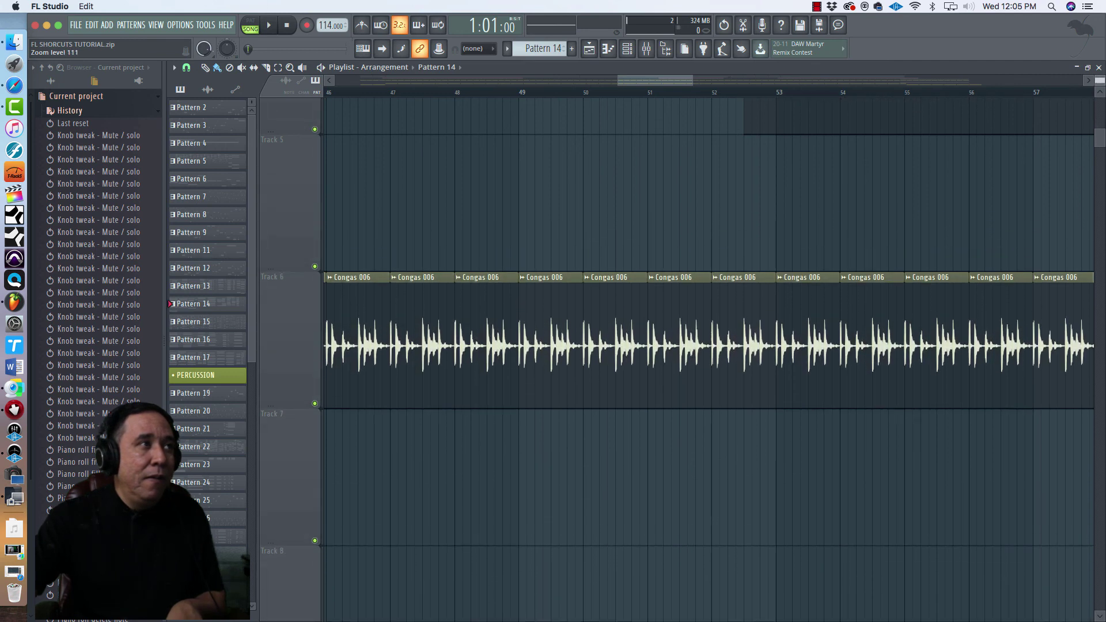
pyautogui.scroll(-2, 626, 311)
# Show the Channel rack and the Mixer, and select all channels from PIANO to the last Latin Afro loop
pyautogui.click(627, 49)
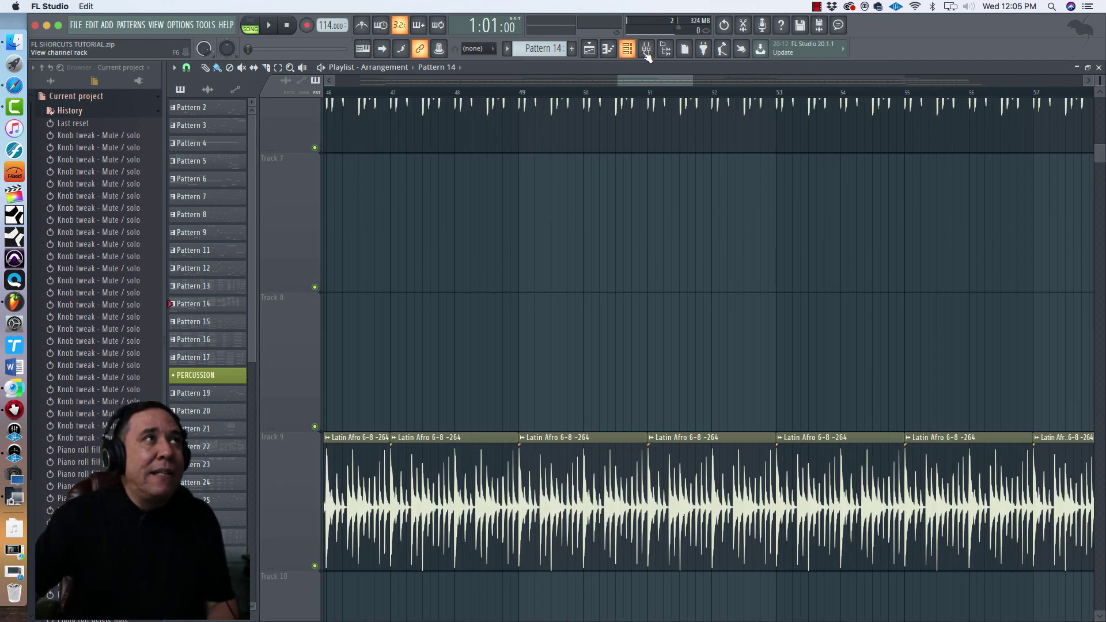
pyautogui.click(646, 49)
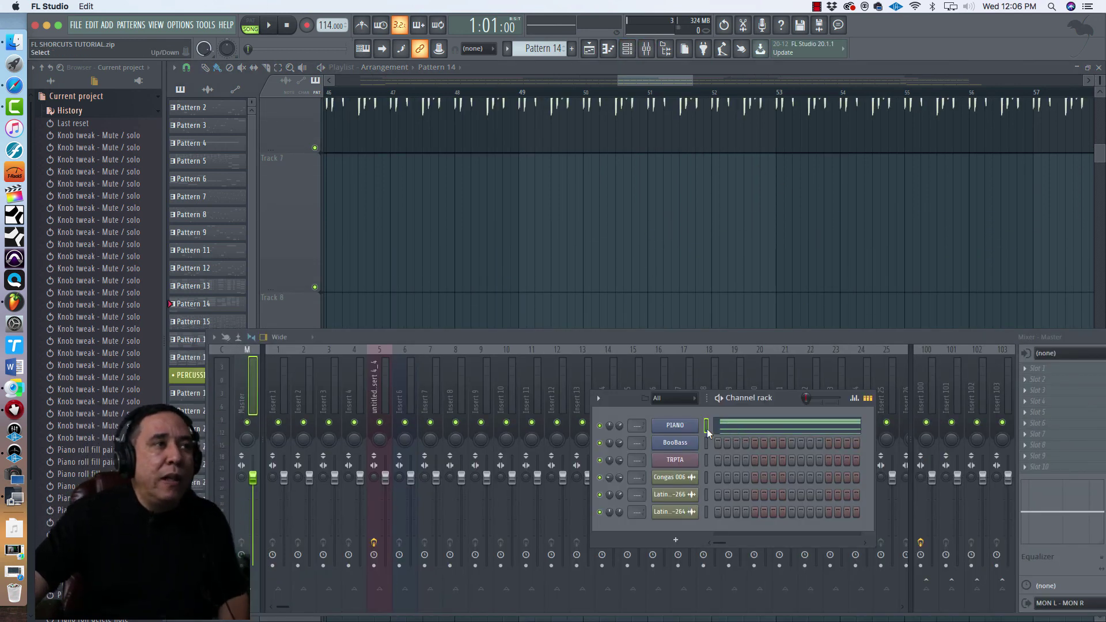
pyautogui.doubleClick(707, 427)
pyautogui.click(706, 428)
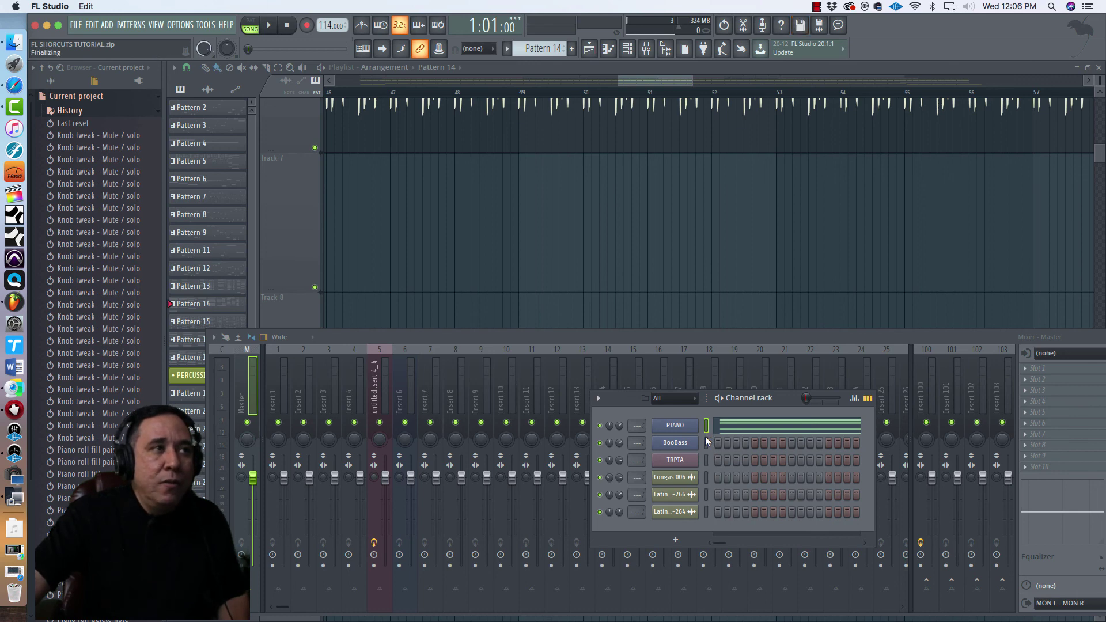
pyautogui.doubleClick(705, 460)
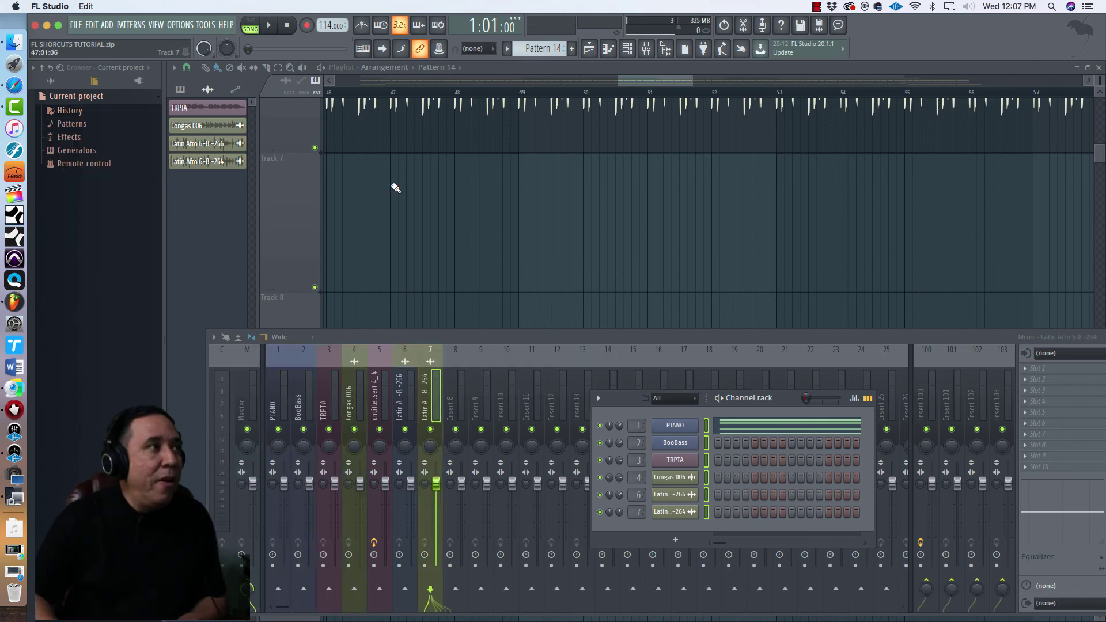
# Start and stop song playback, and toggle the display of the Playlist and Piano roll windows
pyautogui.press('space')
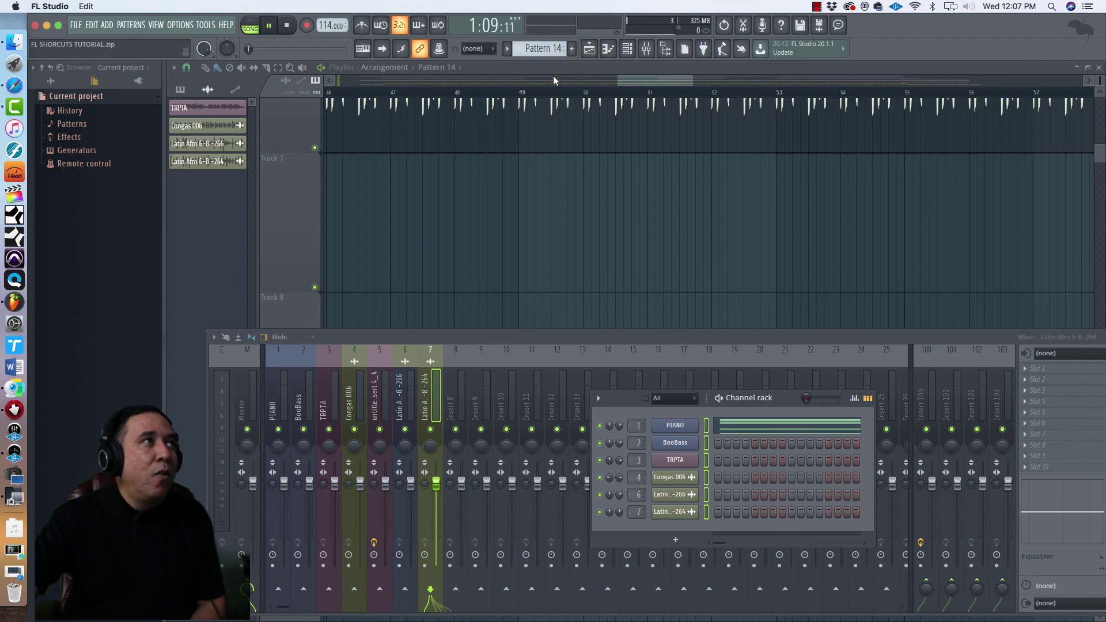
pyautogui.press('space')
pyautogui.click(577, 67)
pyautogui.click(590, 48)
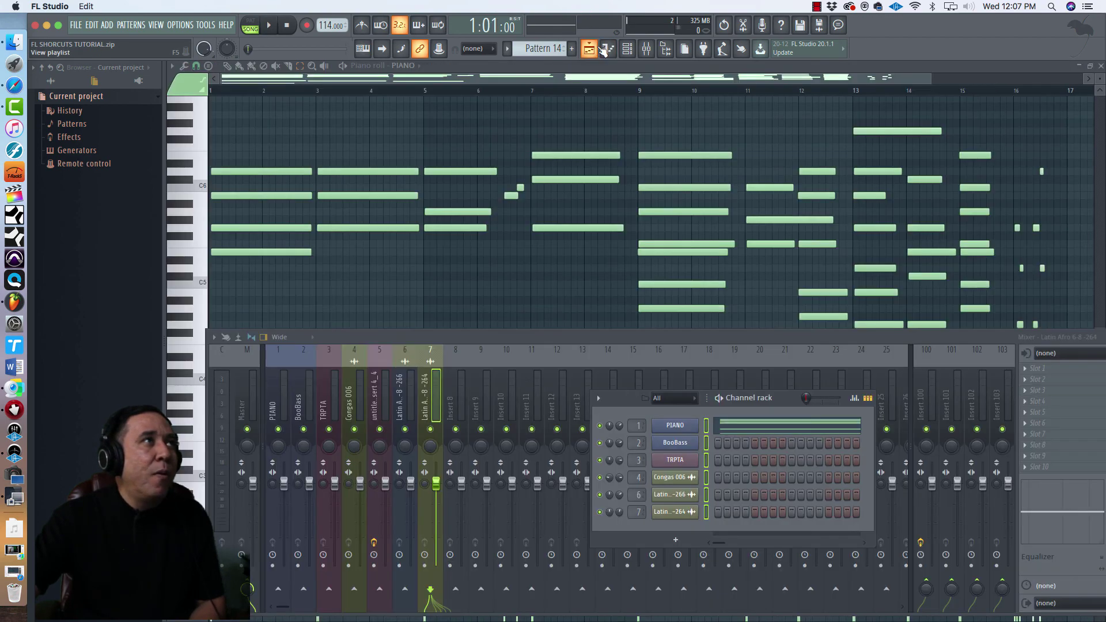
pyautogui.click(608, 50)
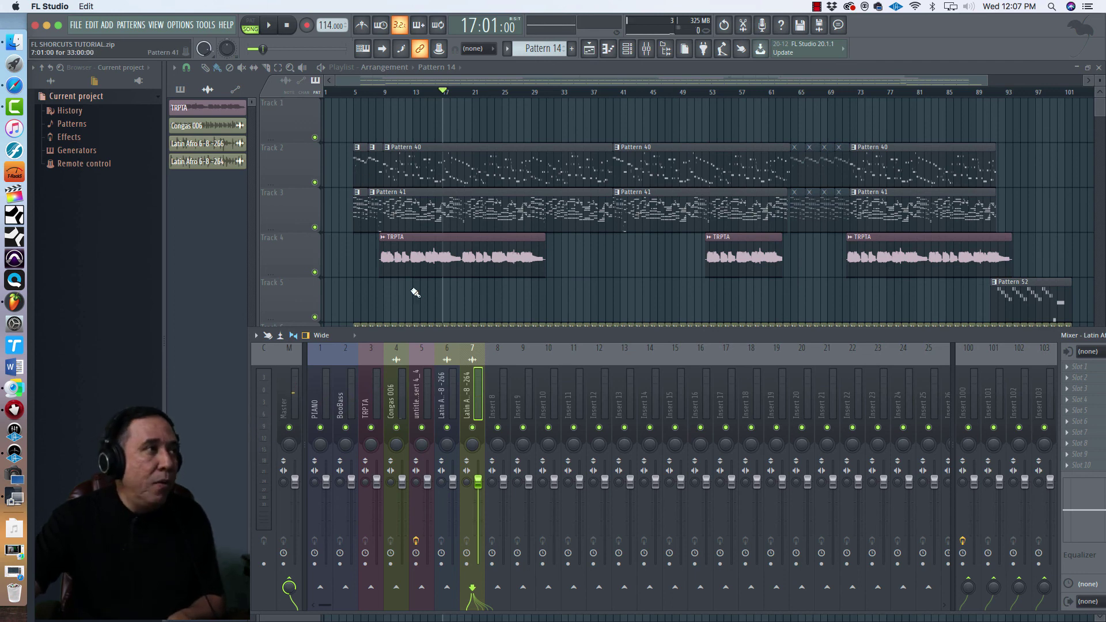
# Display the list of instruments, effects and other items that can be added to the project
pyautogui.click(101, 26)
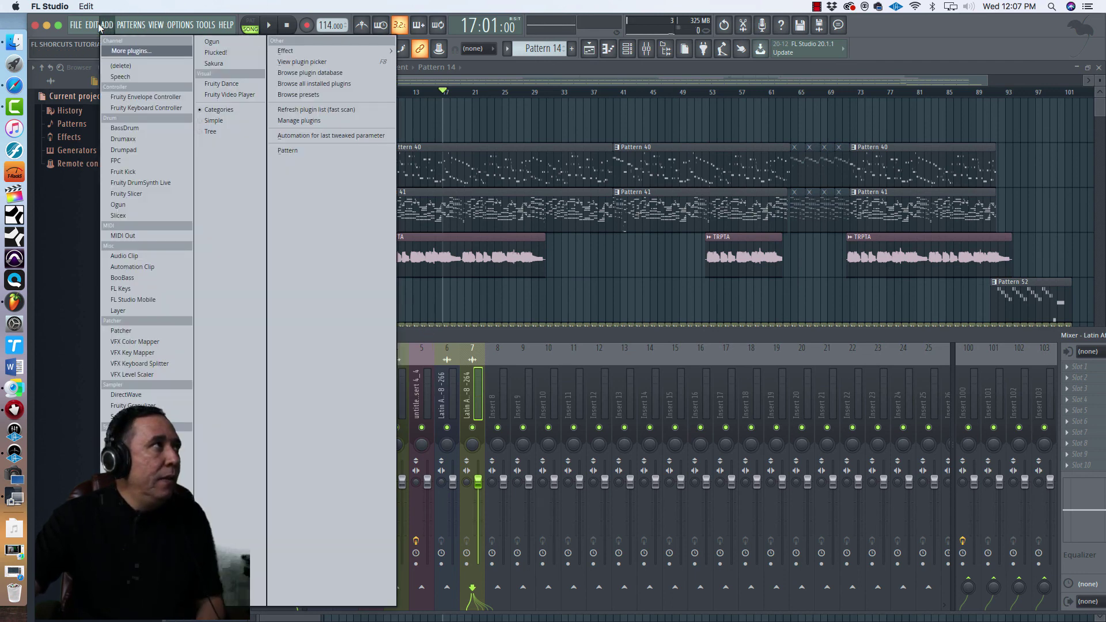